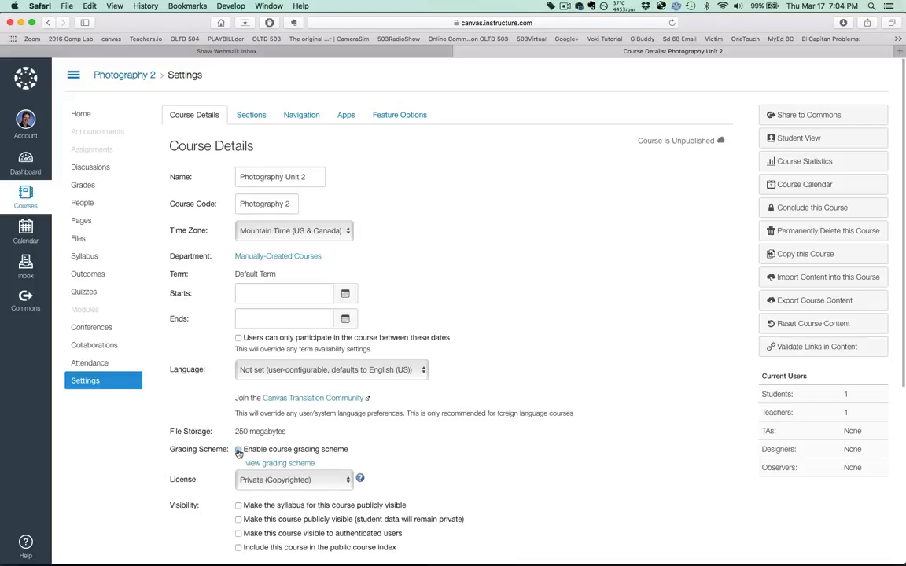
# Step: Open the course's Photography grading scheme for editing and rename the A- grade as B
pyautogui.click(281, 464)
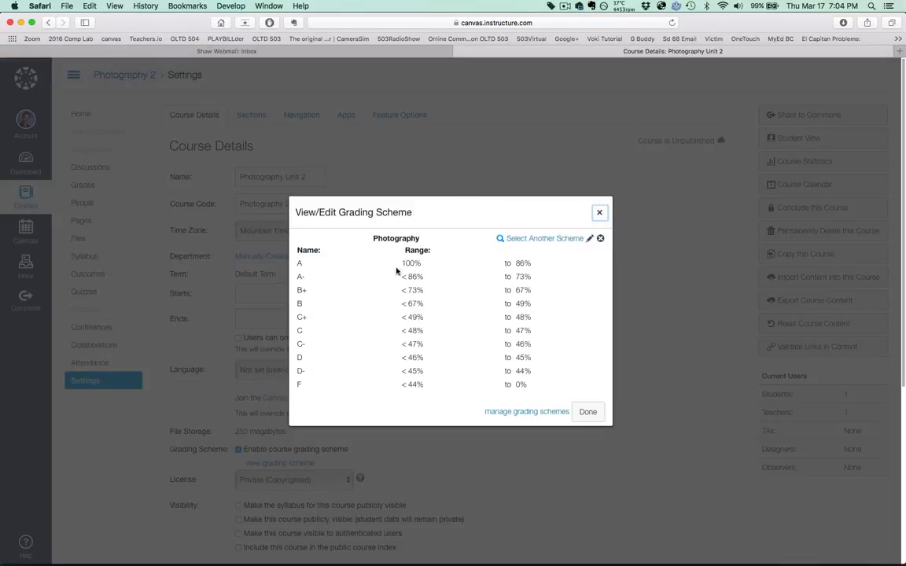
pyautogui.click(590, 239)
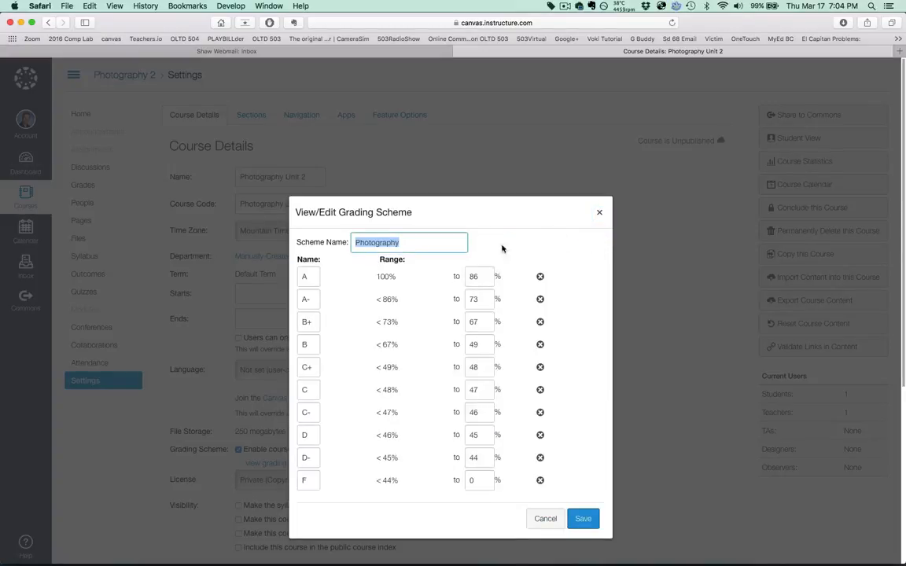
pyautogui.click(414, 242)
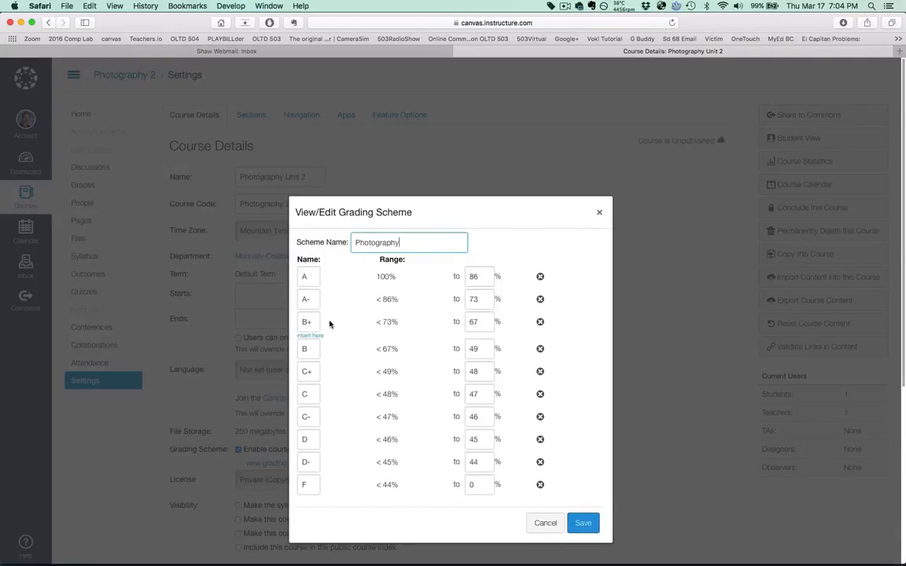
pyautogui.moveTo(313, 300); pyautogui.dragTo(298, 300)
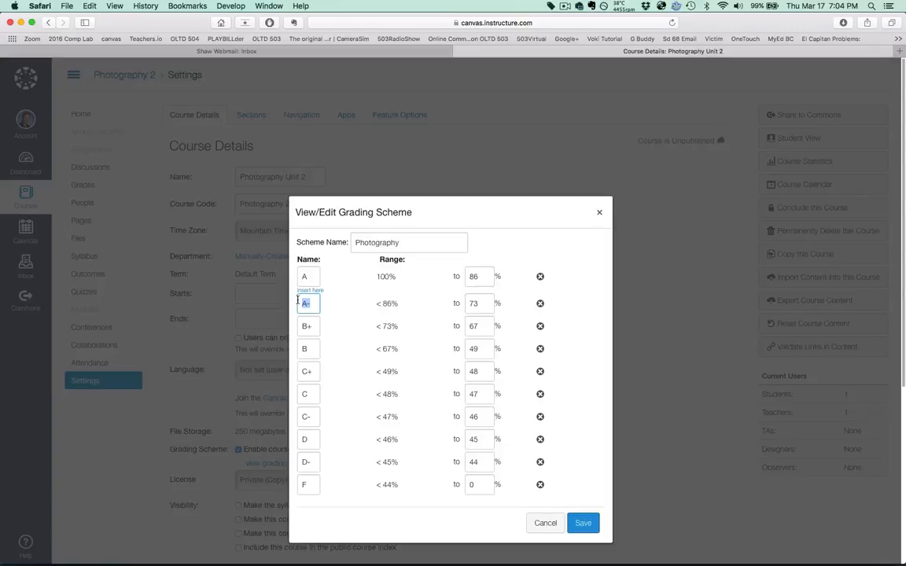
pyautogui.write('B')
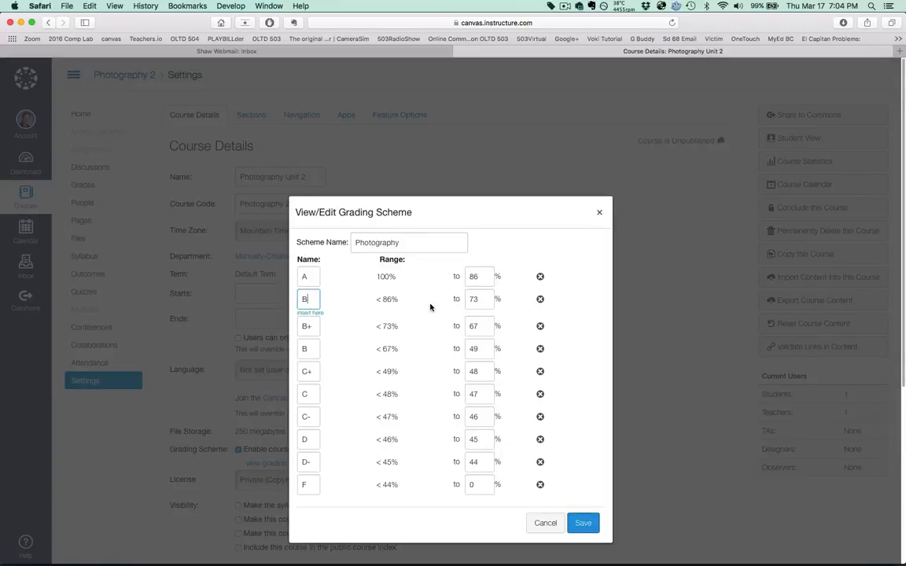
# Step: Rename the four grades below B in the grading scheme as C+, C, C- and Inc
pyautogui.click(313, 324)
pyautogui.click(368, 345)
pyautogui.click(314, 347)
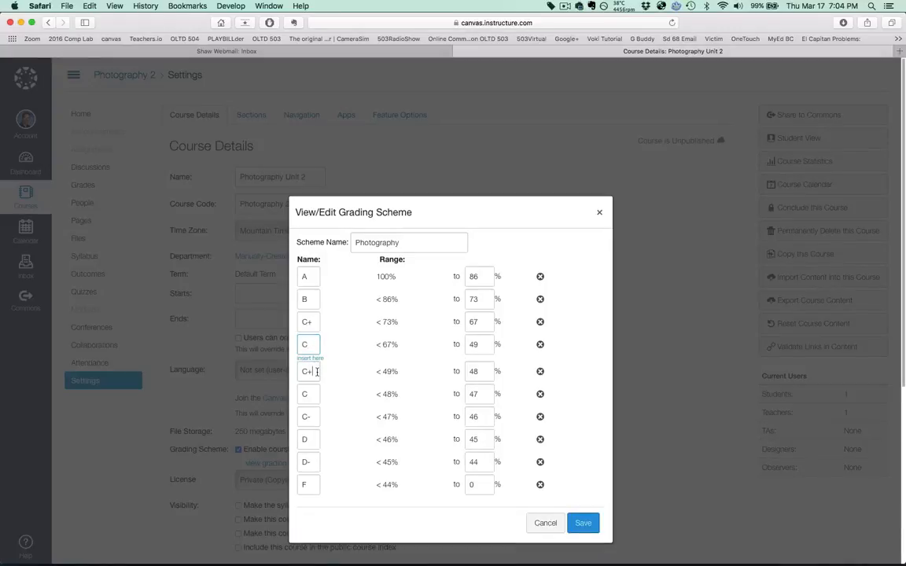
pyautogui.click(317, 372)
pyautogui.write('-')
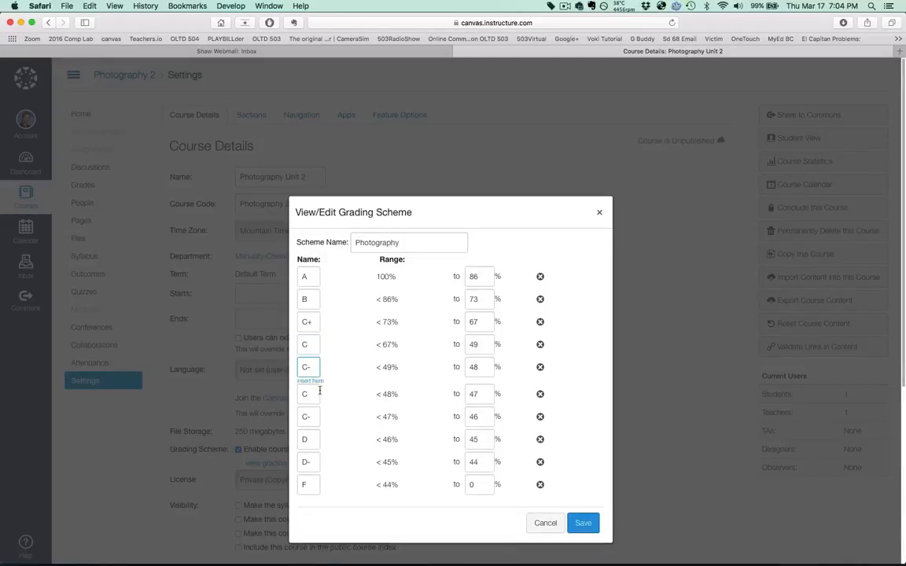
pyautogui.moveTo(314, 396); pyautogui.dragTo(287, 398)
pyautogui.write('Inc')
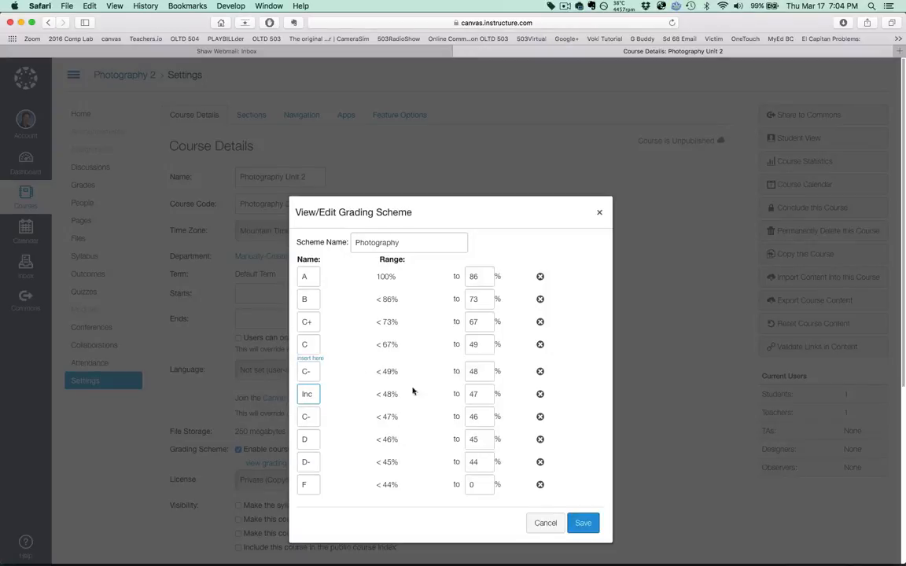
# Step: Delete the four grade rows below Inc from the grading scheme
pyautogui.click(540, 413)
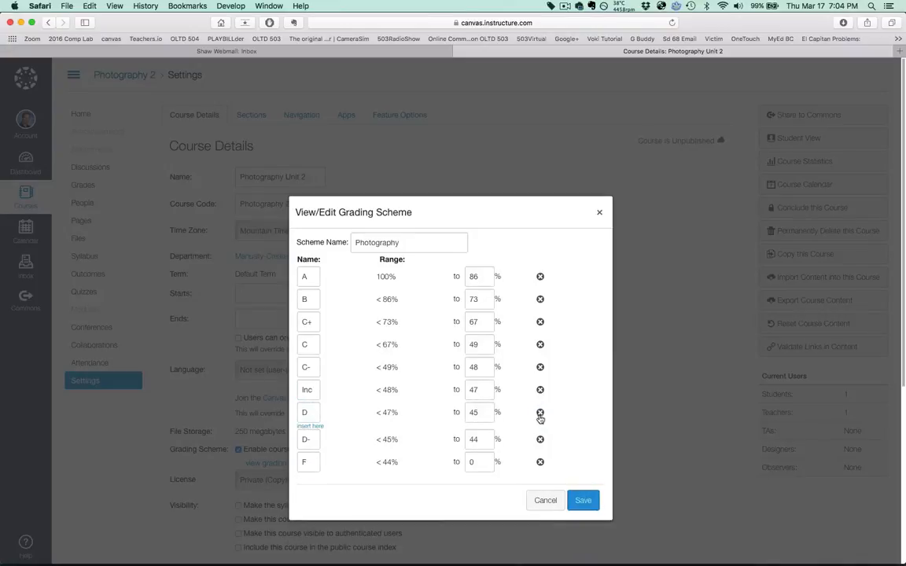
pyautogui.click(540, 413)
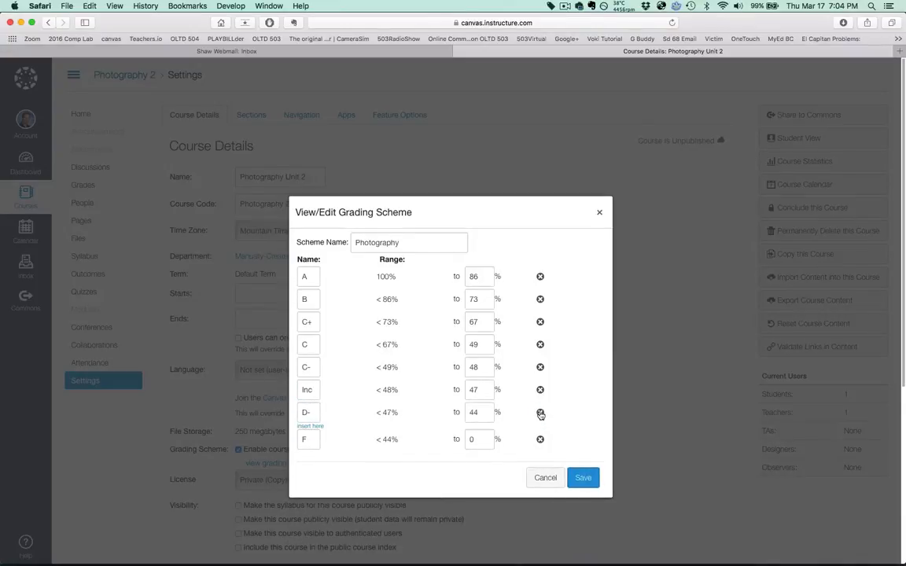
pyautogui.click(540, 414)
pyautogui.click(539, 415)
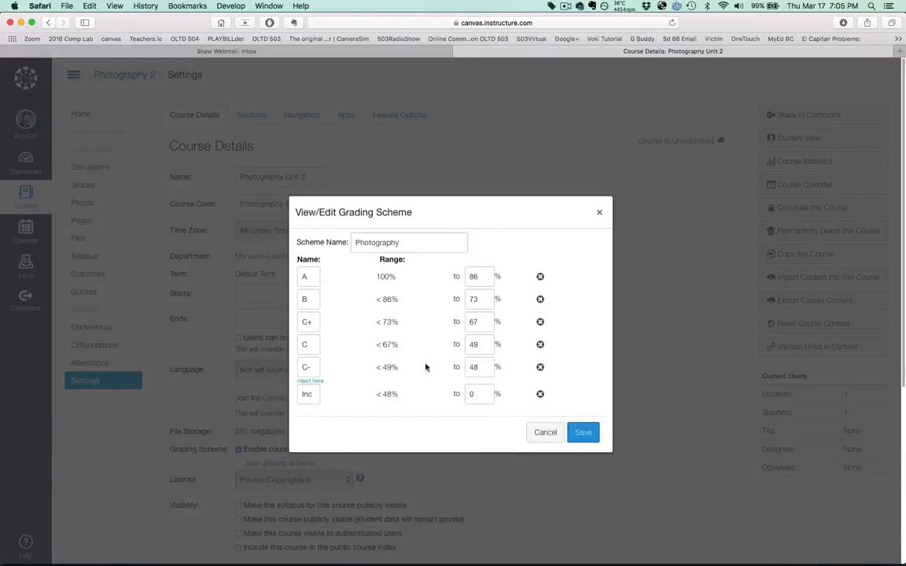
# Step: Set the lower limits to 60% for C and 50% for C-, then save and close the grading scheme
pyautogui.moveTo(485, 346); pyautogui.dragTo(459, 347)
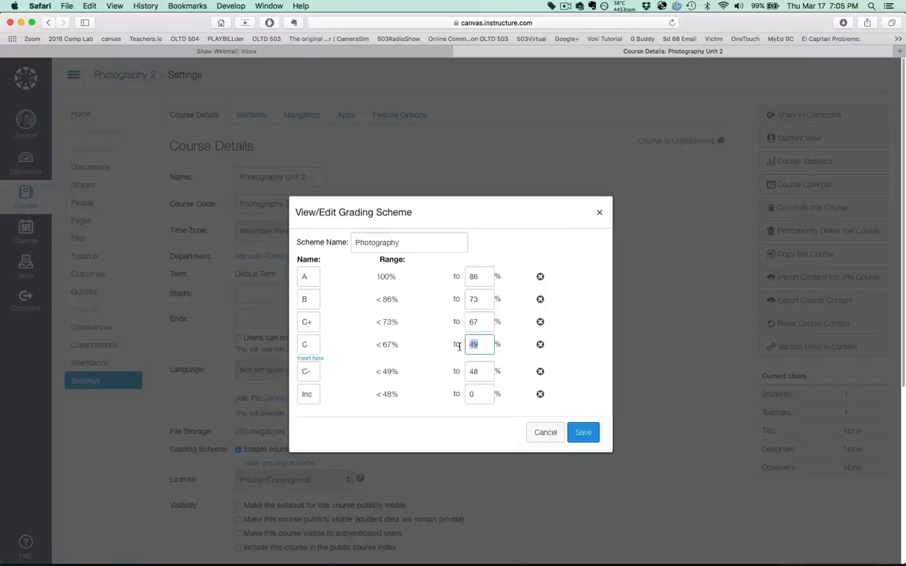
pyautogui.write('60')
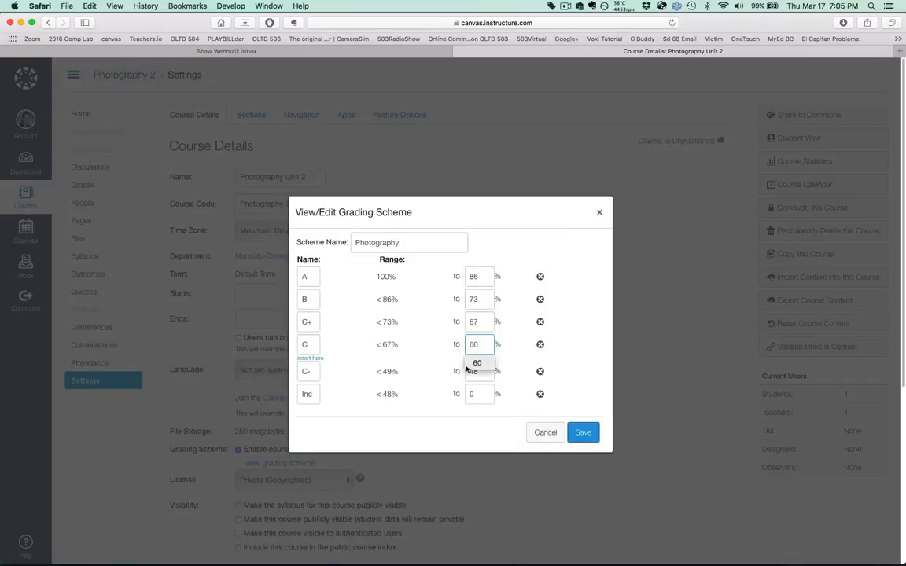
pyautogui.click(484, 374)
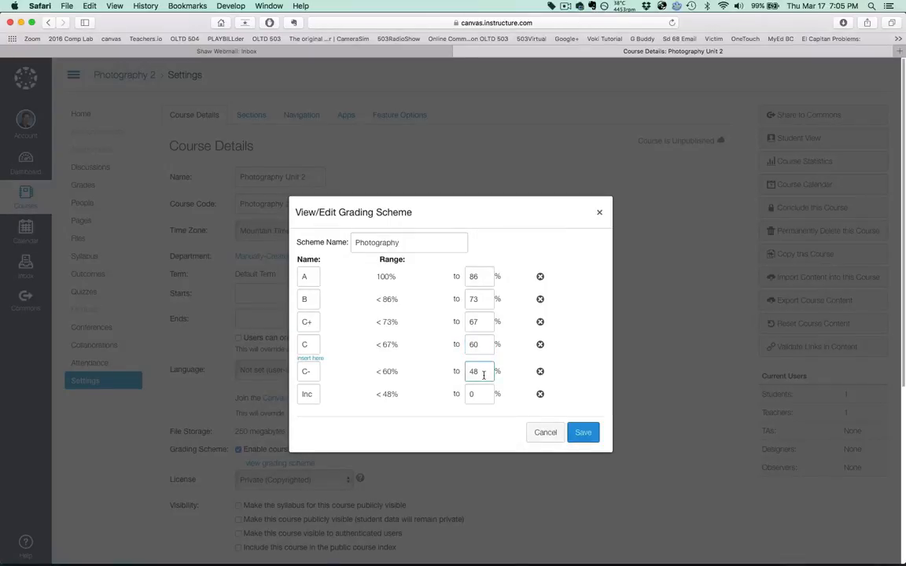
pyautogui.press('BackSpace')
pyautogui.press('BackSpace')
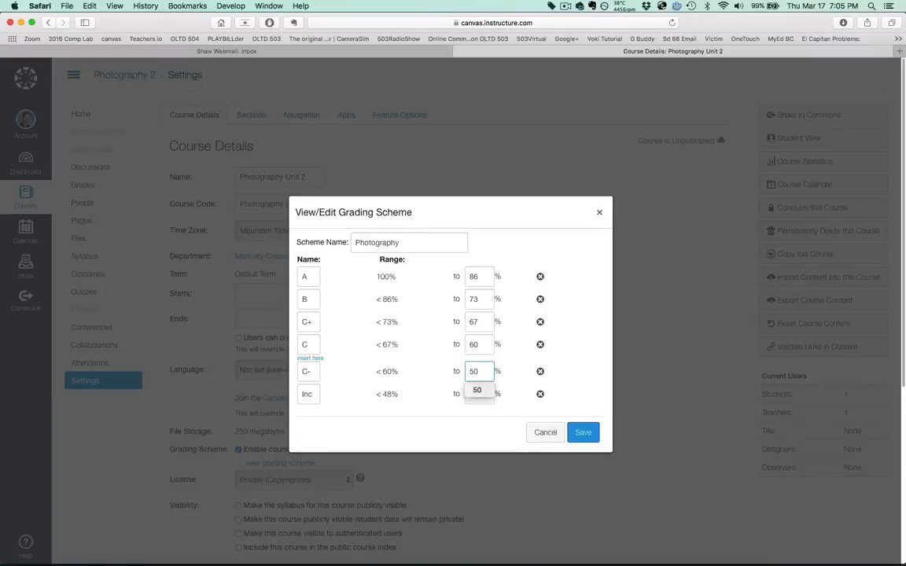
pyautogui.click(585, 394)
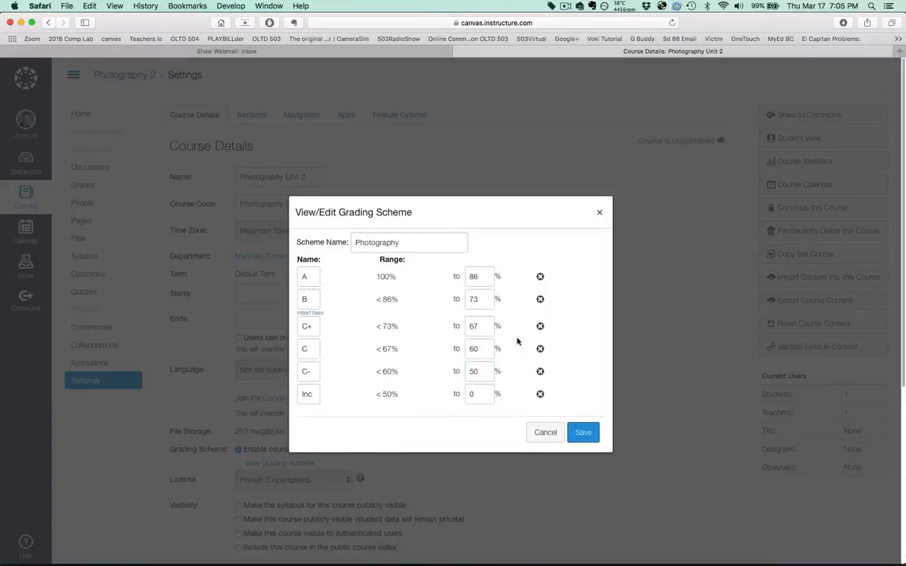
pyautogui.click(577, 434)
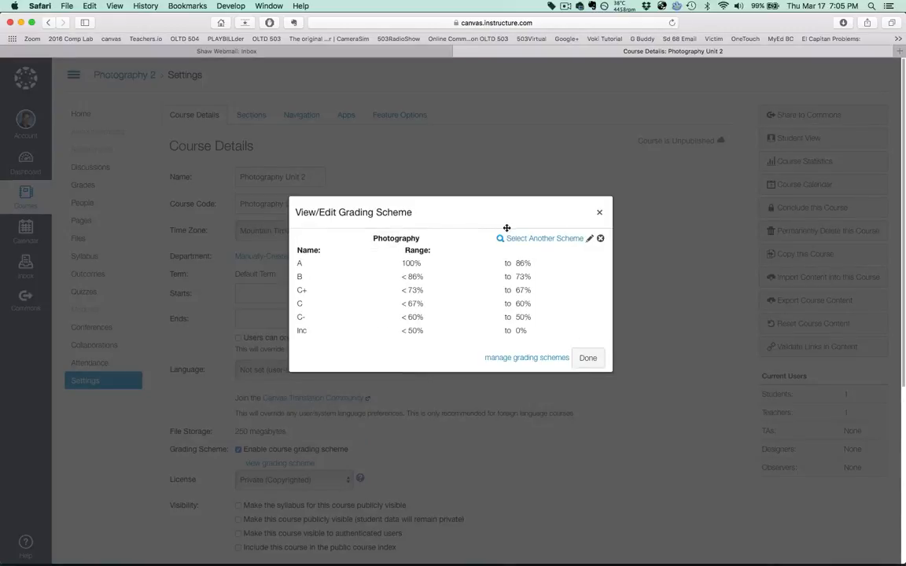
pyautogui.click(588, 358)
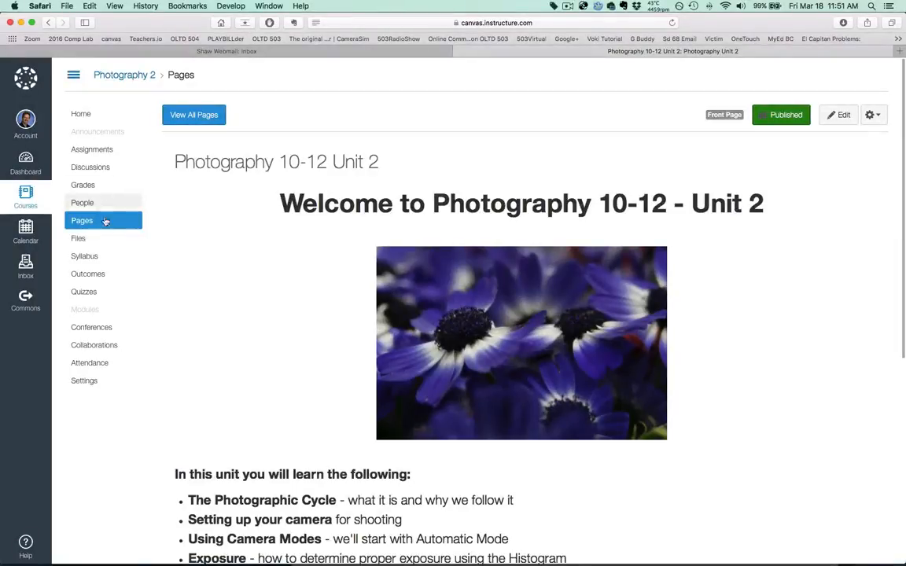
# Step: Create a new course learning outcome named "Rule of Thirds", copying the title from the Building Canvas Info document in Word
pyautogui.click(98, 277)
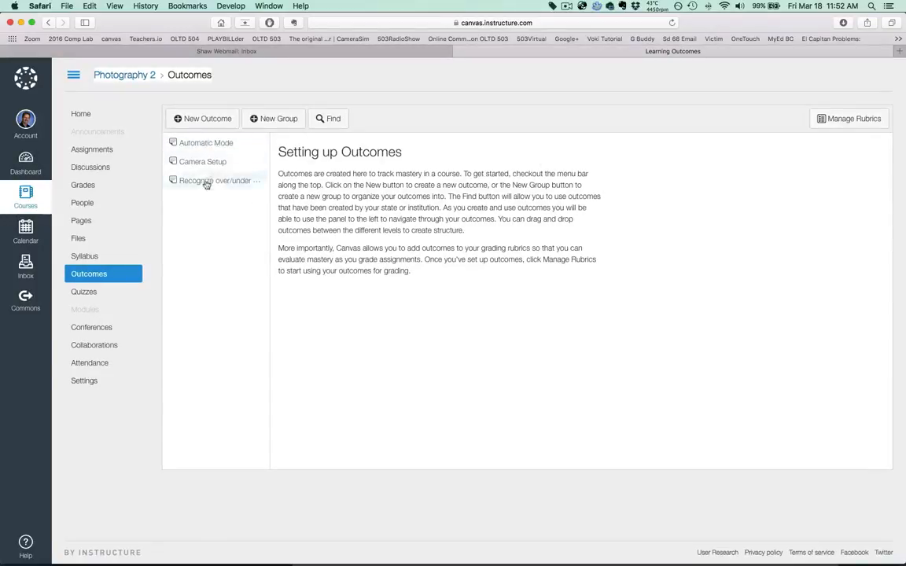
pyautogui.click(282, 118)
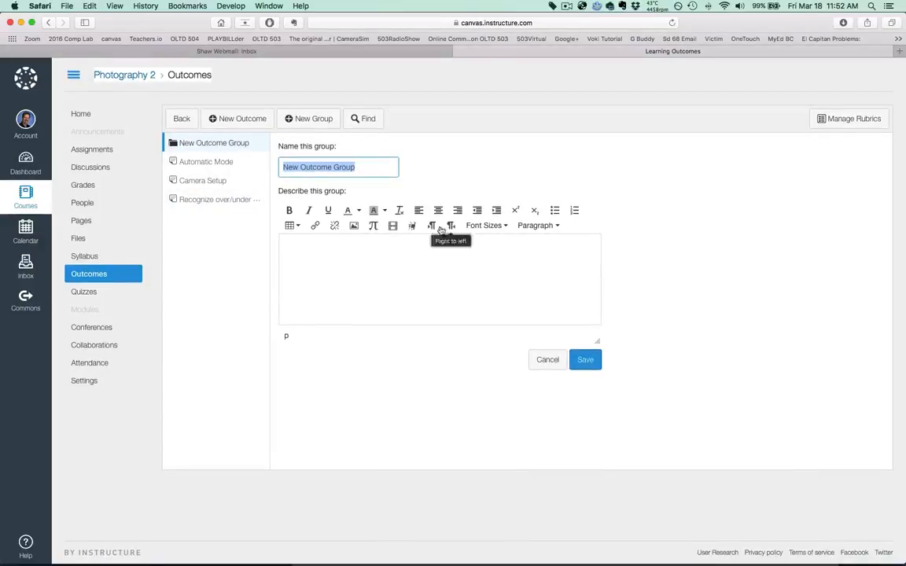
pyautogui.click(197, 120)
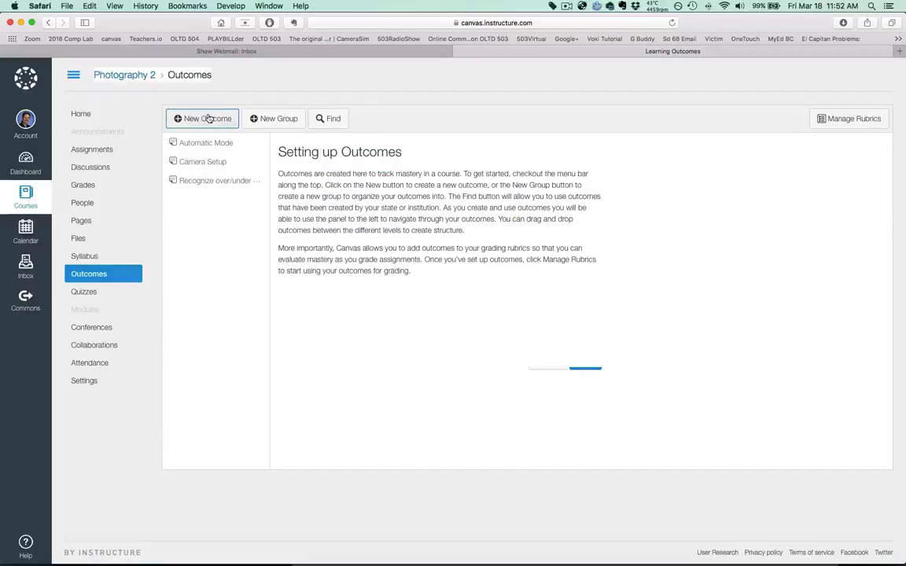
pyautogui.click(203, 120)
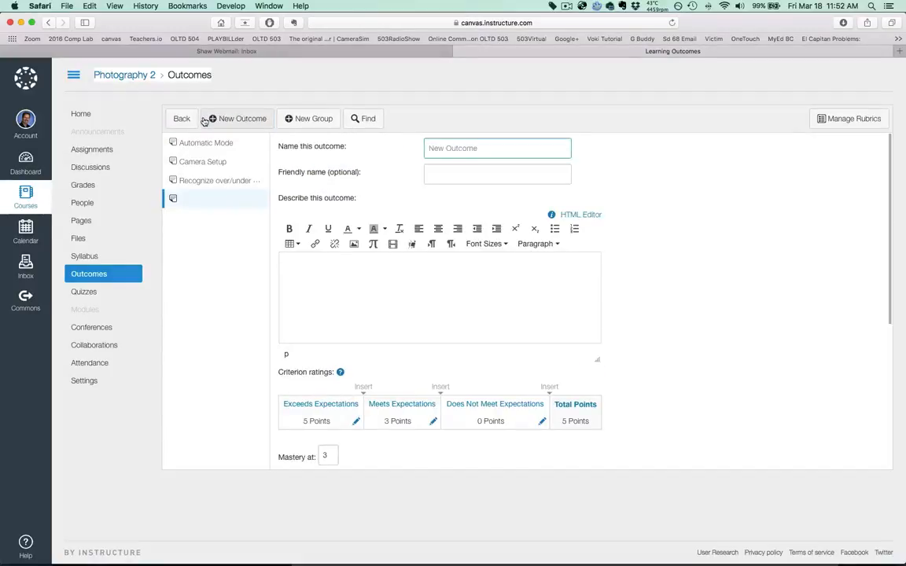
pyautogui.press('super+Tab')
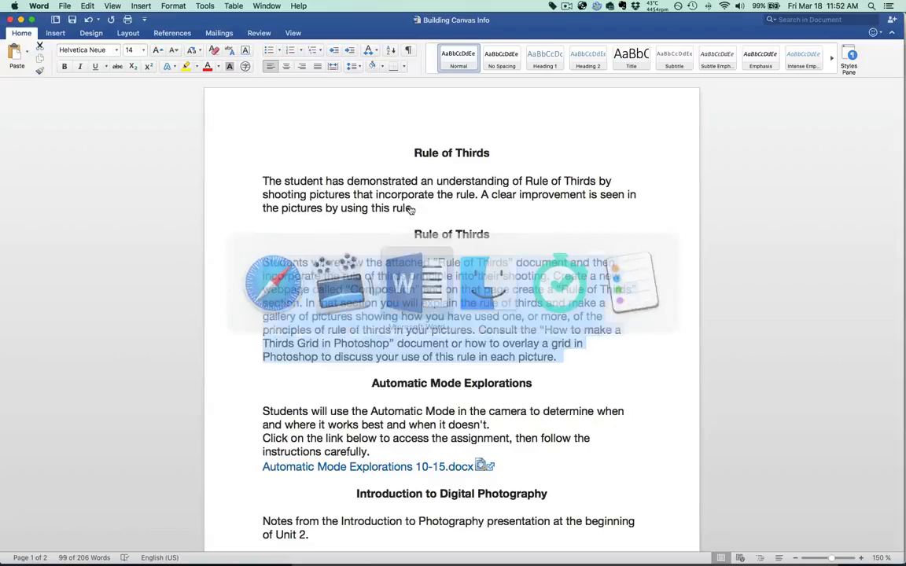
pyautogui.moveTo(410, 153); pyautogui.dragTo(467, 155)
pyautogui.press('super+c')
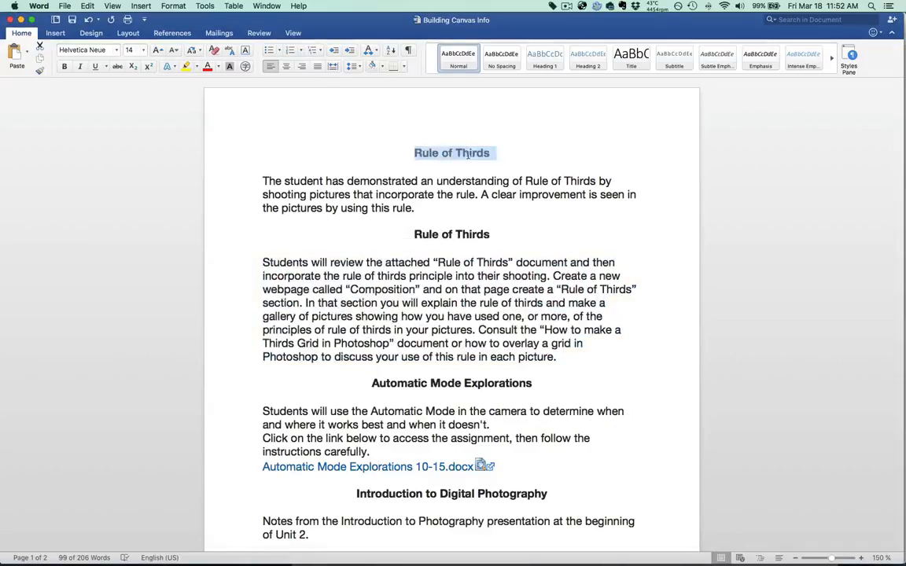
pyautogui.press('super+Tab')
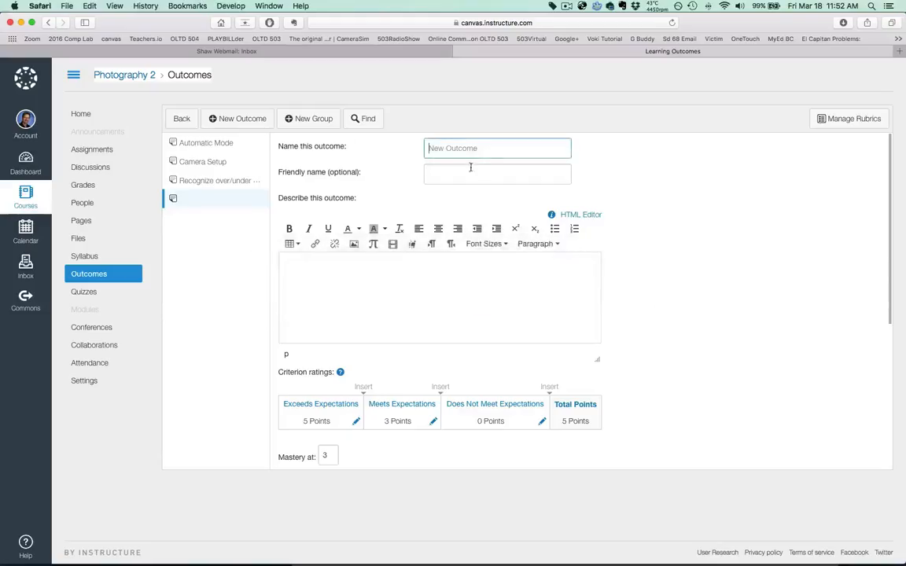
pyautogui.press('super+v')
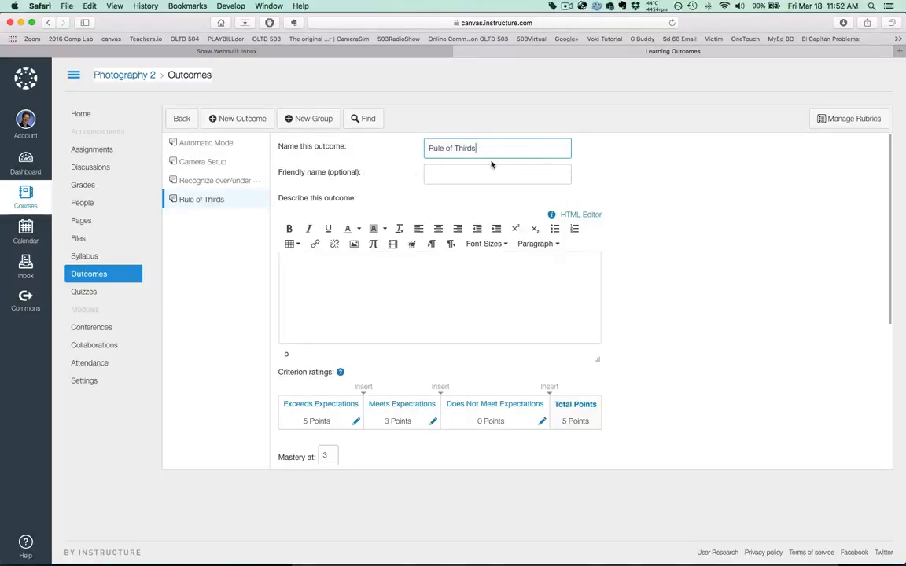
# Step: Copy the paragraph under the first Rule of Thirds heading in the Word document into the outcome's description
pyautogui.click(352, 280)
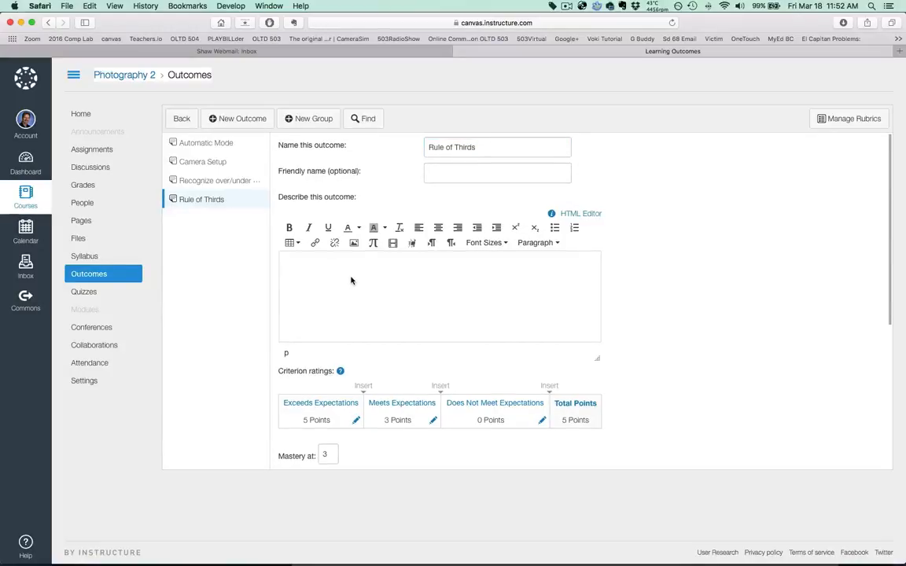
pyautogui.press('super+Tab')
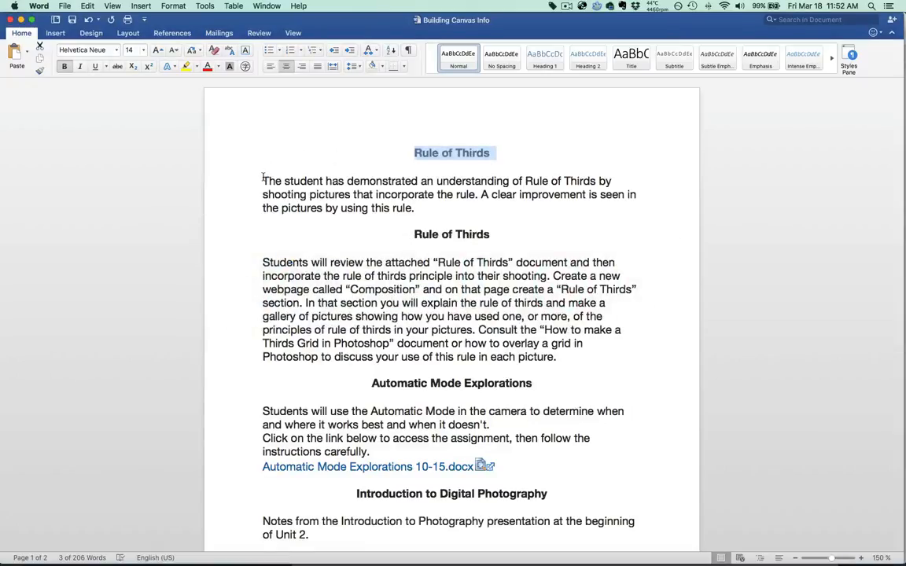
pyautogui.moveTo(263, 179); pyautogui.dragTo(416, 207)
pyautogui.press('super+c')
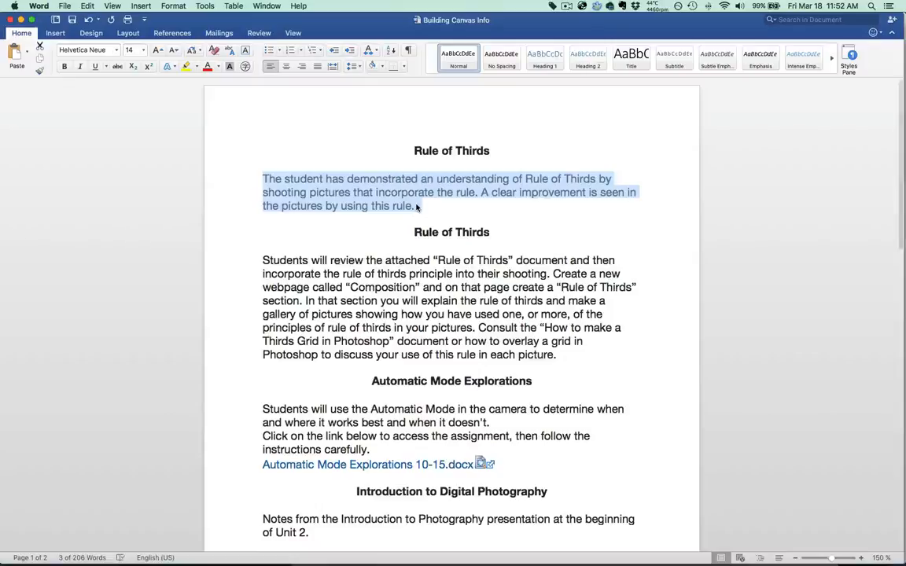
pyautogui.press('super+Tab')
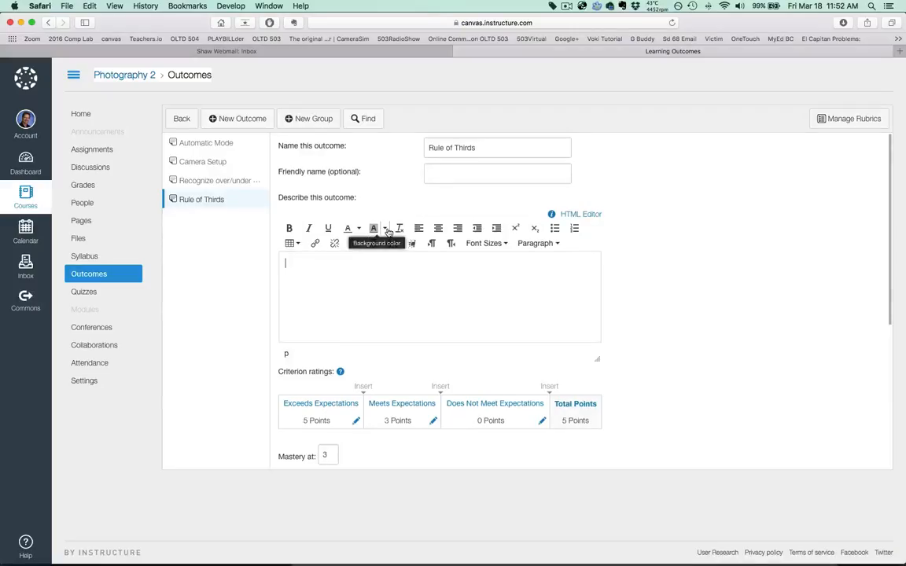
pyautogui.press('super+v')
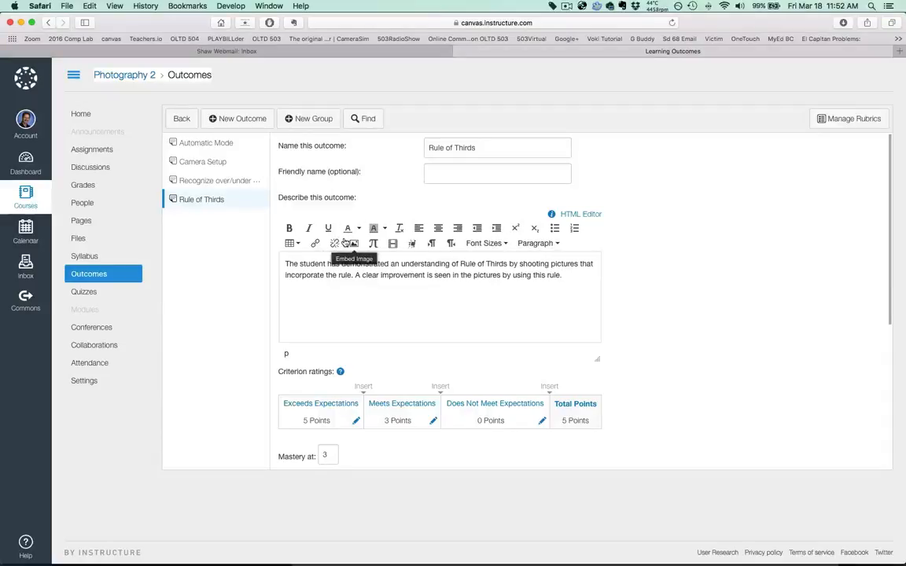
# Step: Insert a "Meets Expectations" criterion rating worth 4 points between the Exceeds Expectations and Meets Expectations ratings
pyautogui.scroll(-2, 718, 281)
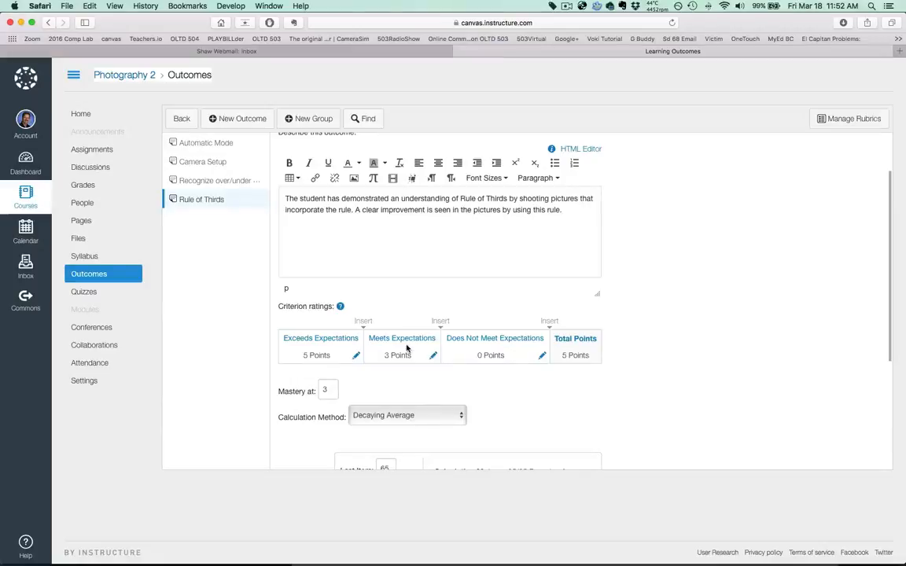
pyautogui.click(363, 323)
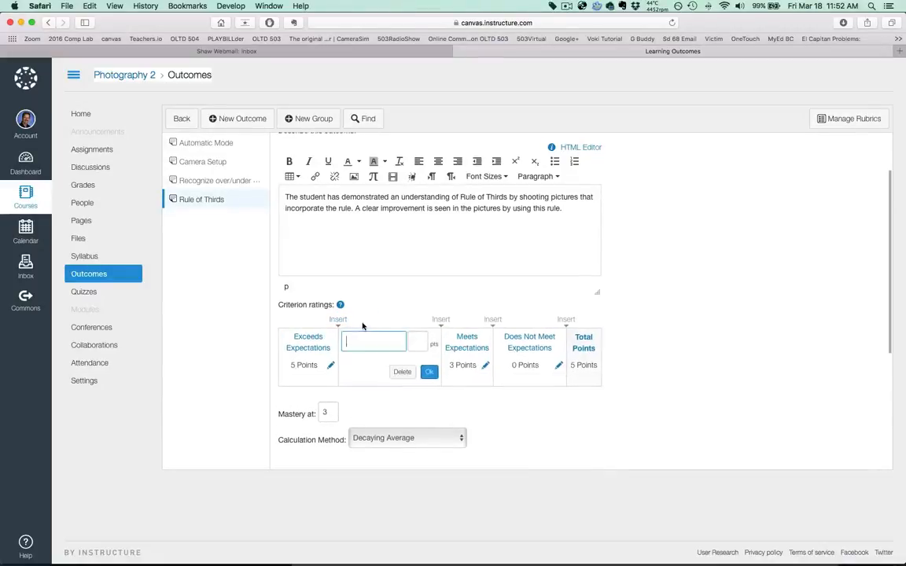
pyautogui.scroll(-2, 382, 341)
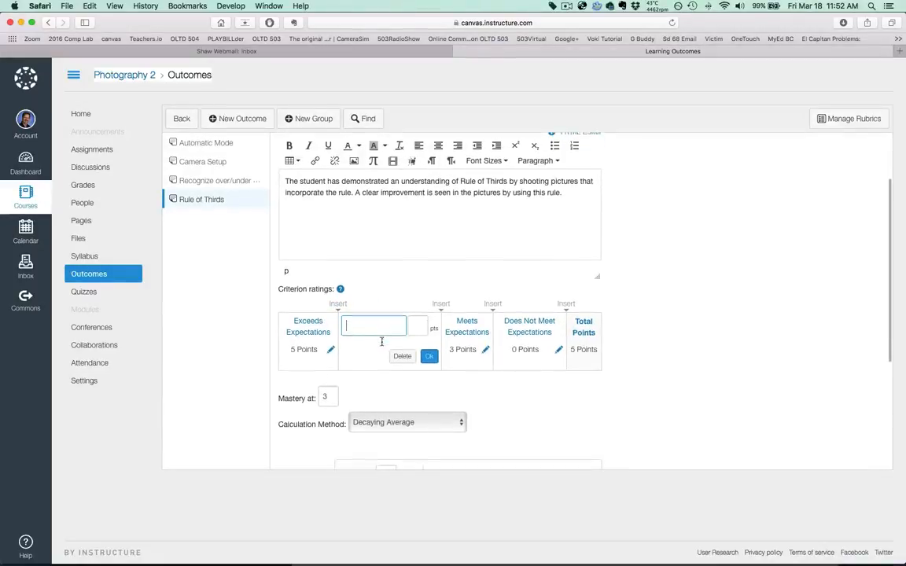
pyautogui.write('Meet')
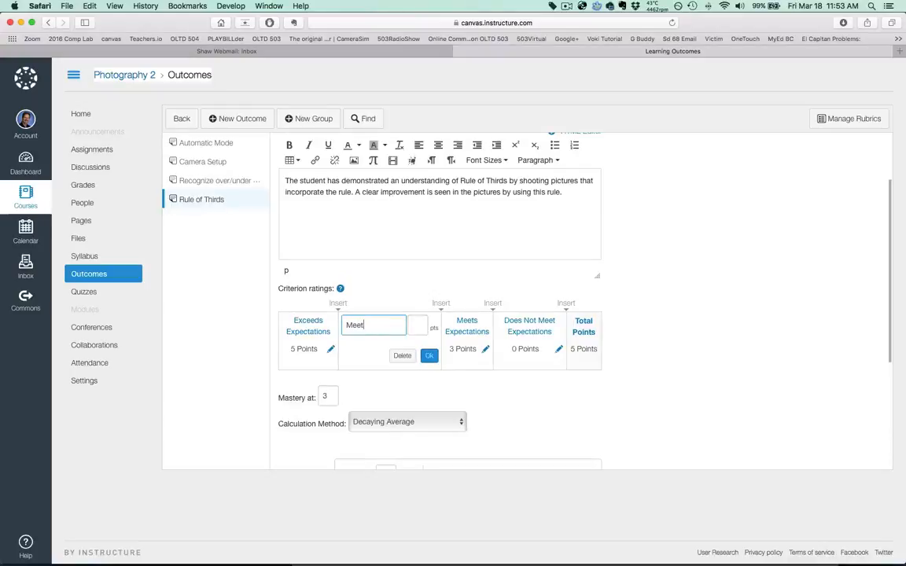
pyautogui.write('s ')
pyautogui.write('E')
pyautogui.write('xpectations')
pyautogui.scroll(4, 406, 320)
pyautogui.scroll(-4, 406, 320)
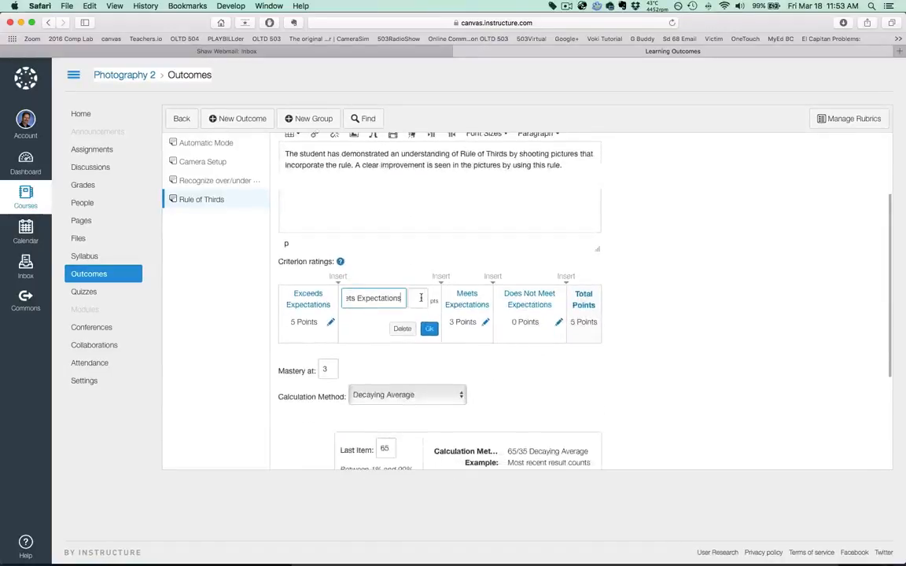
pyautogui.click(421, 298)
pyautogui.write('4')
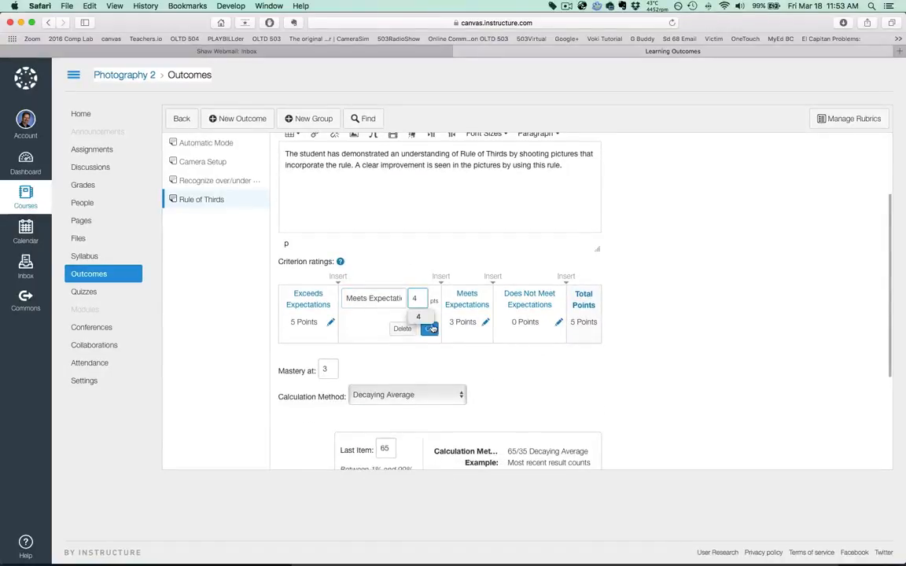
pyautogui.click(429, 328)
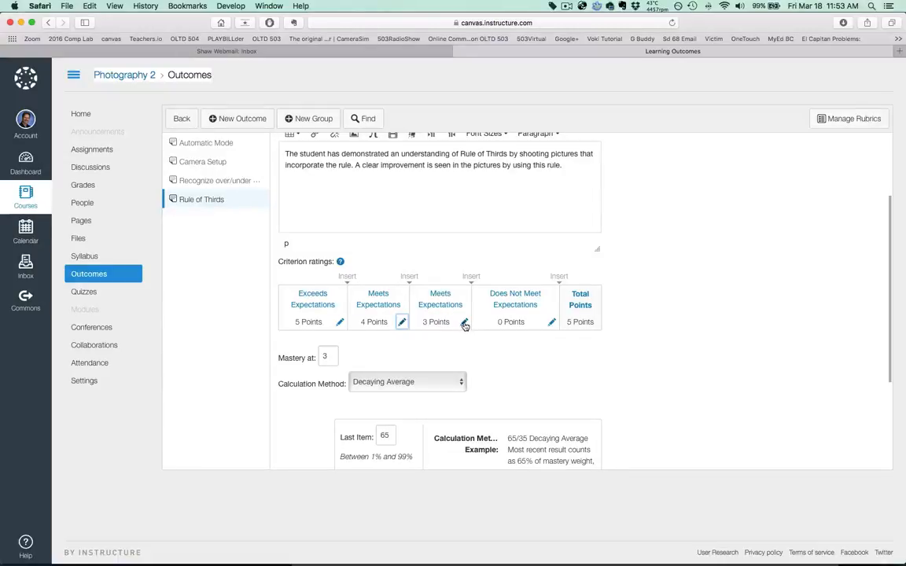
# Step: Rename the 3-point Meets Expectations rating as "Minimally Meets Expectations"
pyautogui.click(465, 324)
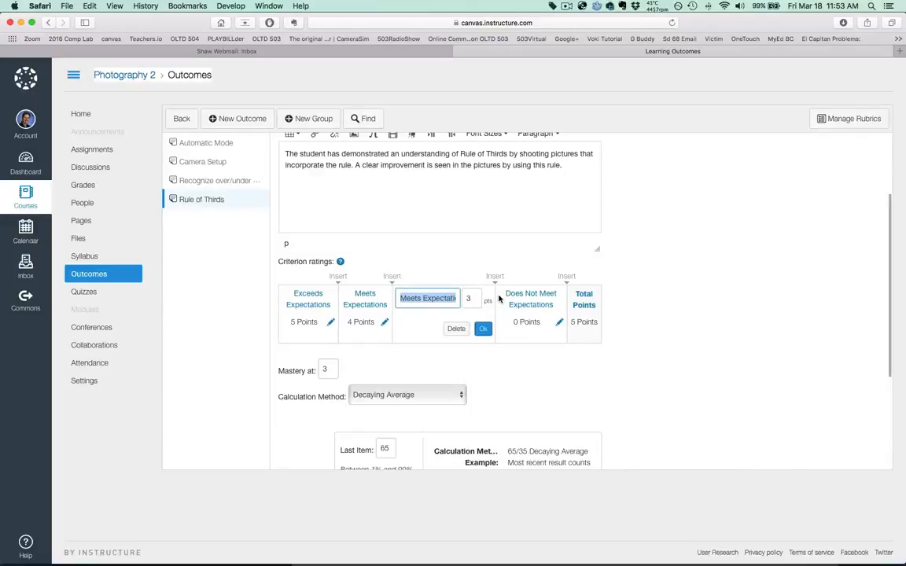
pyautogui.press('Left')
pyautogui.write('Minimall')
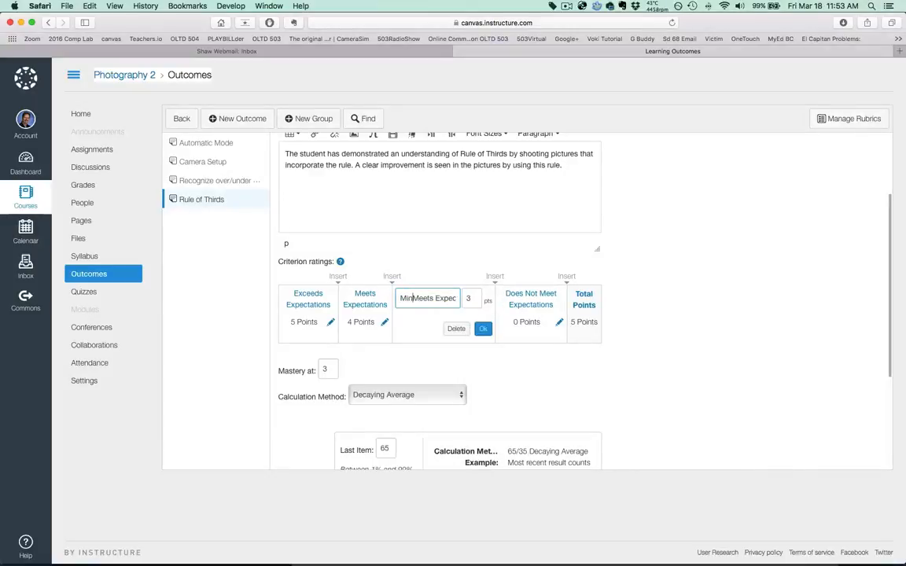
pyautogui.write('y')
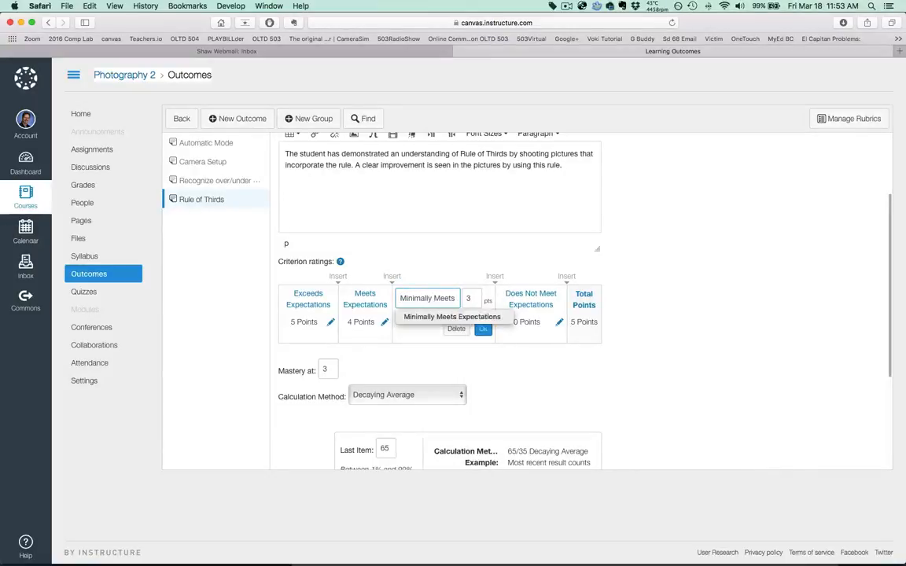
pyautogui.click(483, 329)
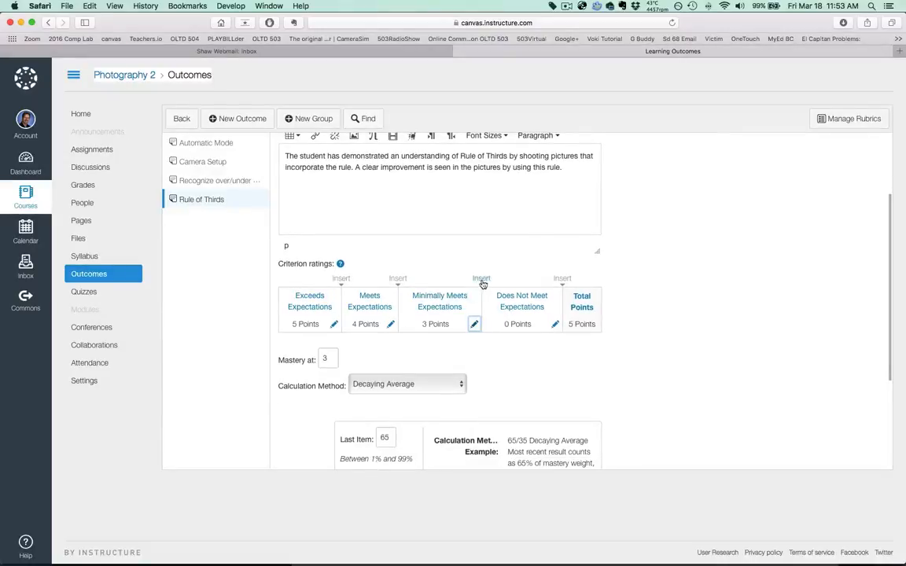
# Step: Insert a "Needs Improvement" rating worth 2 points between Minimally Meets Expectations and Does Not Meet Expectations
pyautogui.click(482, 279)
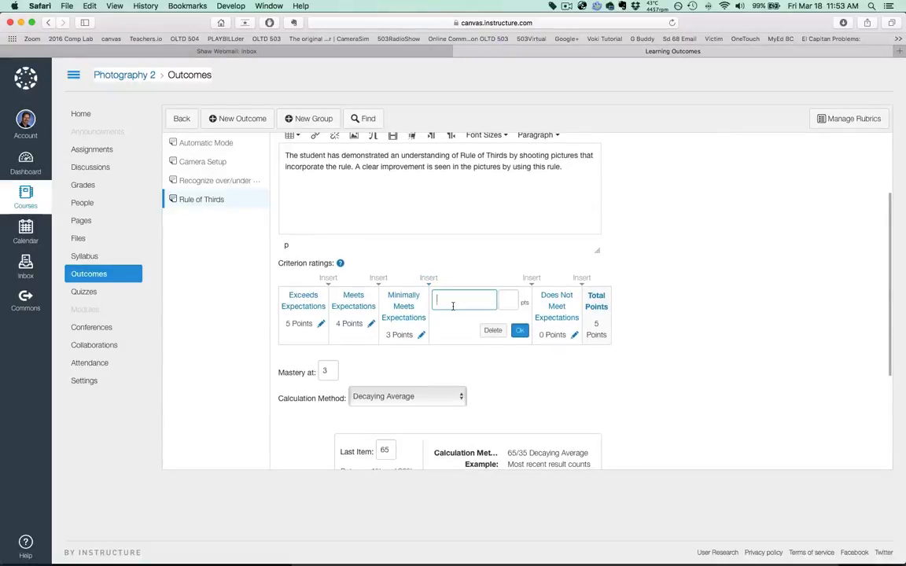
pyautogui.write('Needs Imp')
pyautogui.write('rovement')
pyautogui.click(509, 303)
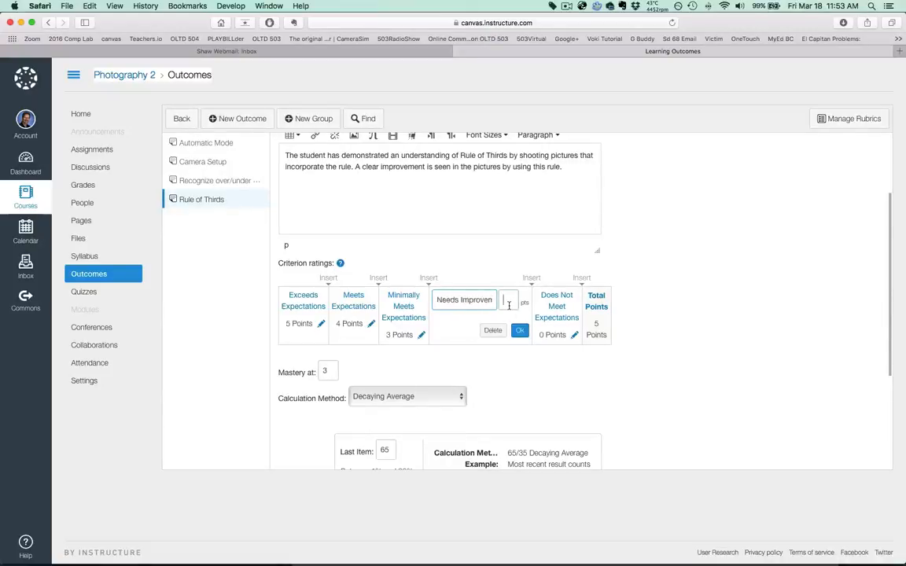
pyautogui.write('2')
pyautogui.click(520, 331)
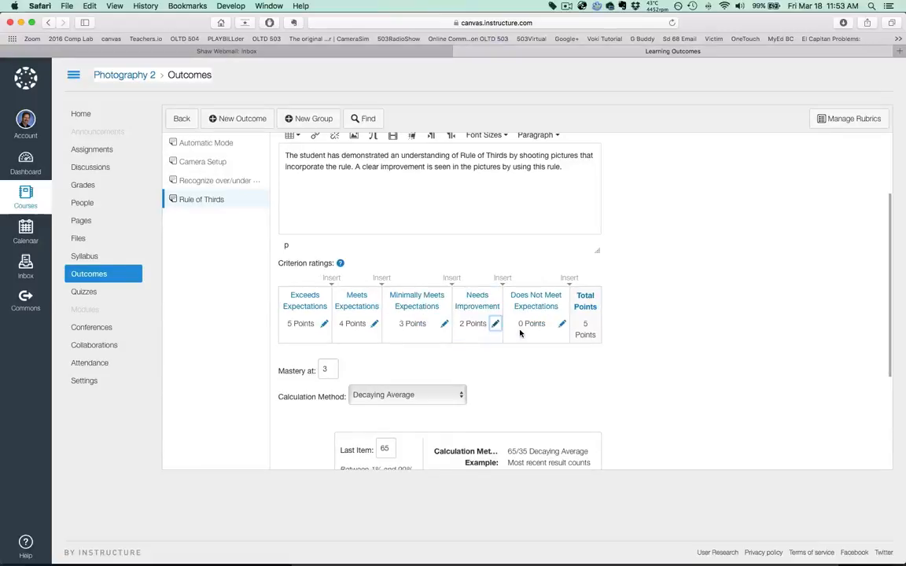
pyautogui.click(445, 324)
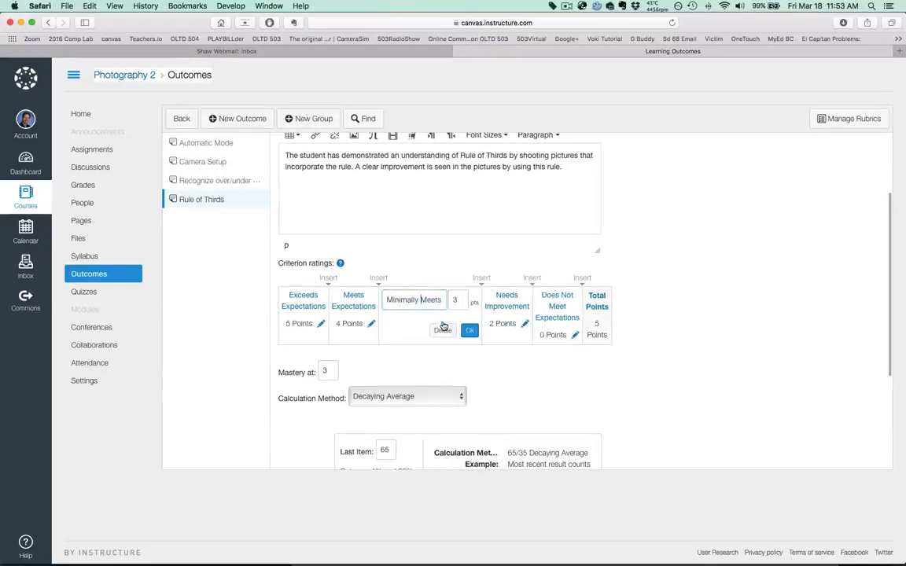
pyautogui.click(469, 330)
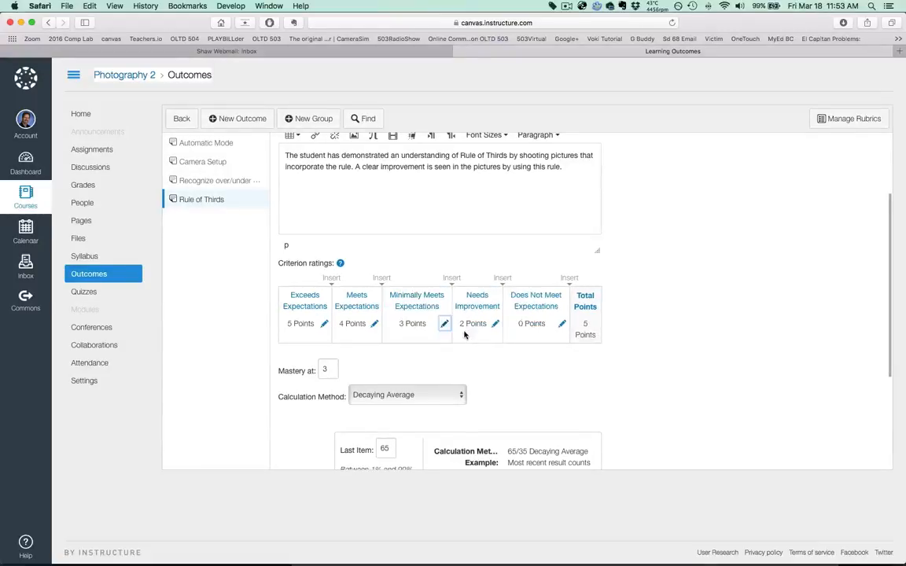
# Step: Set mastery at 4 with the Highest Score calculation method, save the outcome, and compare it with Recognize over/under Exposure
pyautogui.click(325, 370)
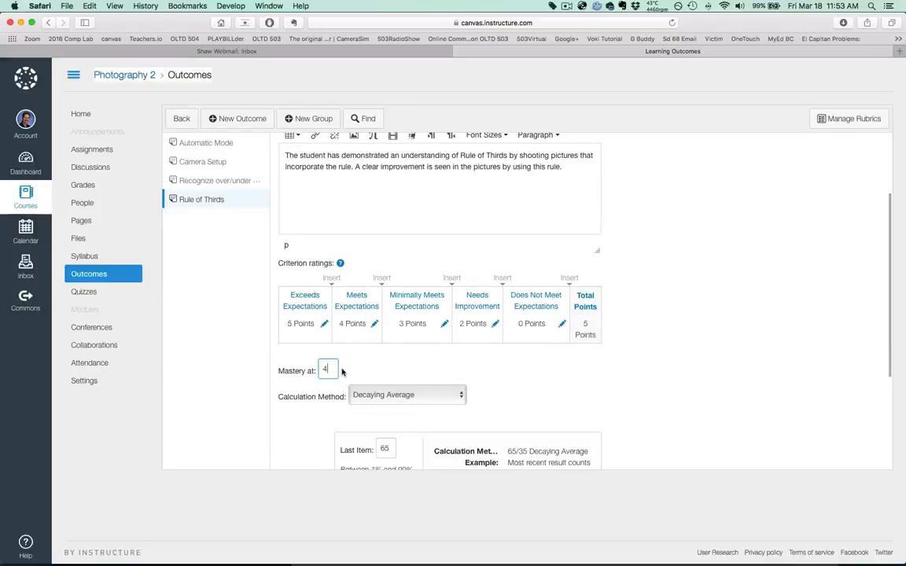
pyautogui.scroll(-5, 418, 398)
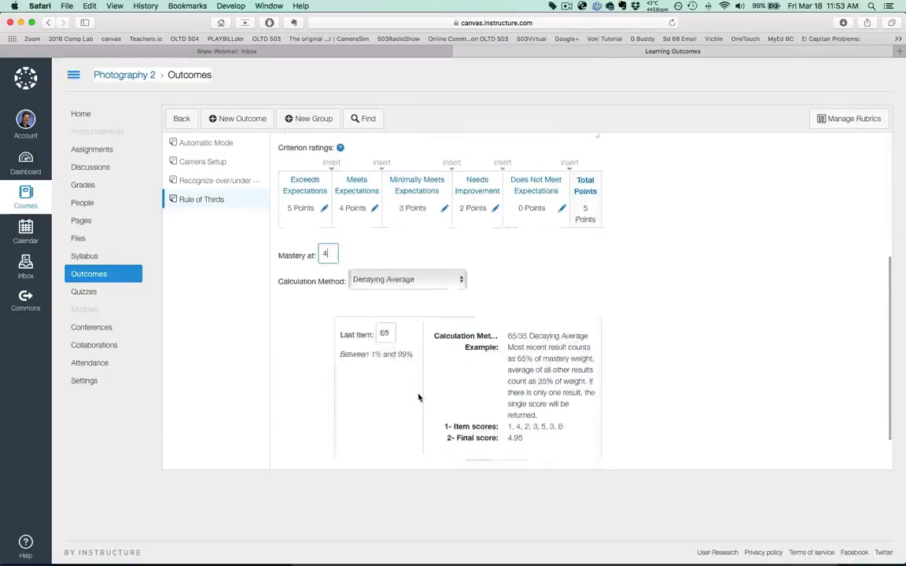
pyautogui.click(401, 229)
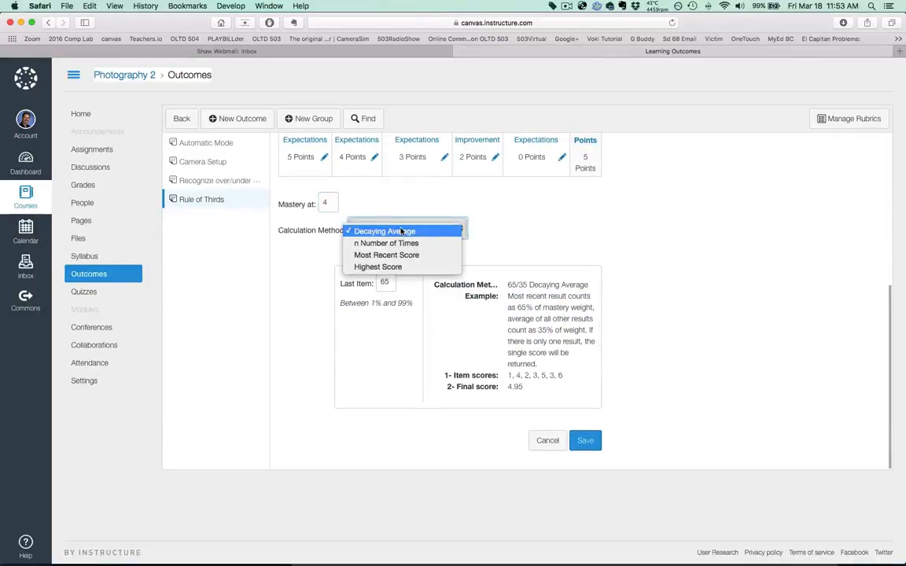
pyautogui.click(392, 268)
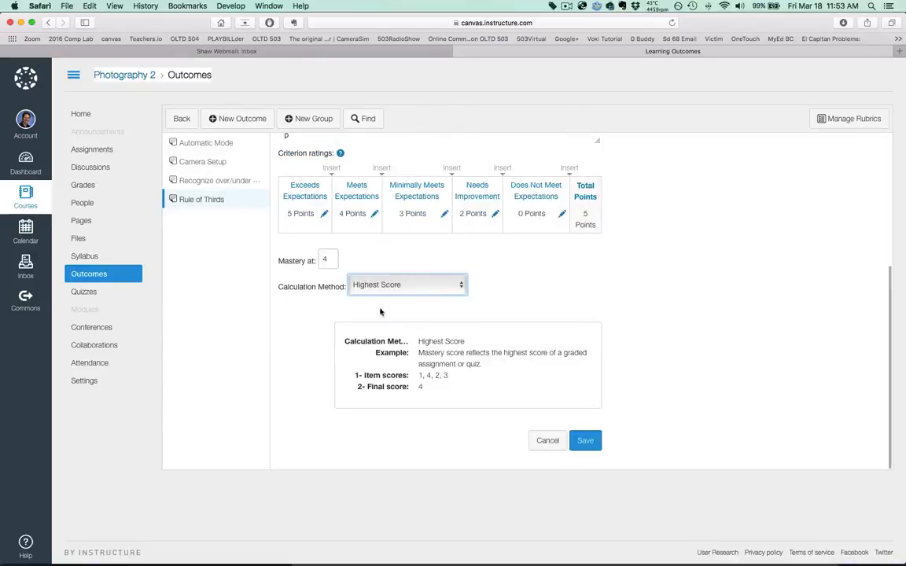
pyautogui.click(585, 442)
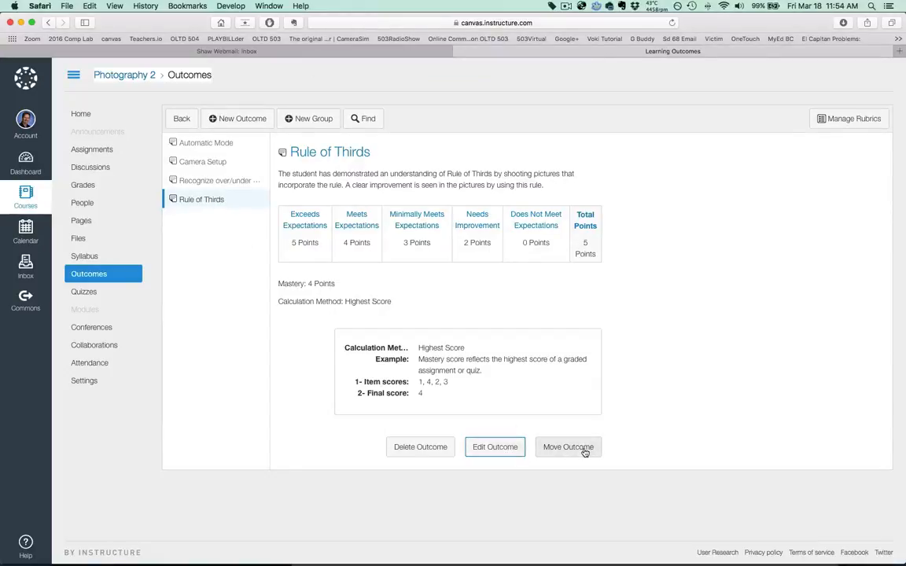
pyautogui.click(212, 184)
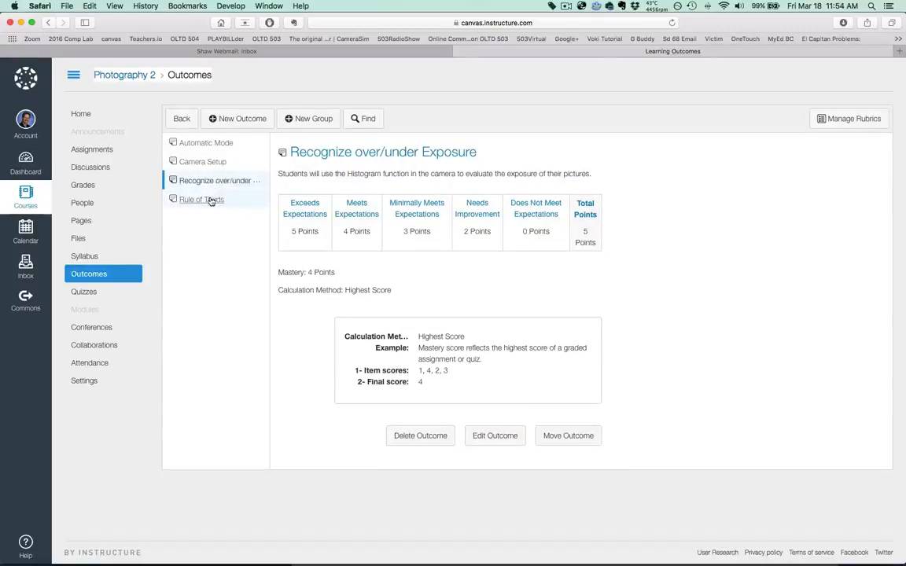
pyautogui.click(210, 200)
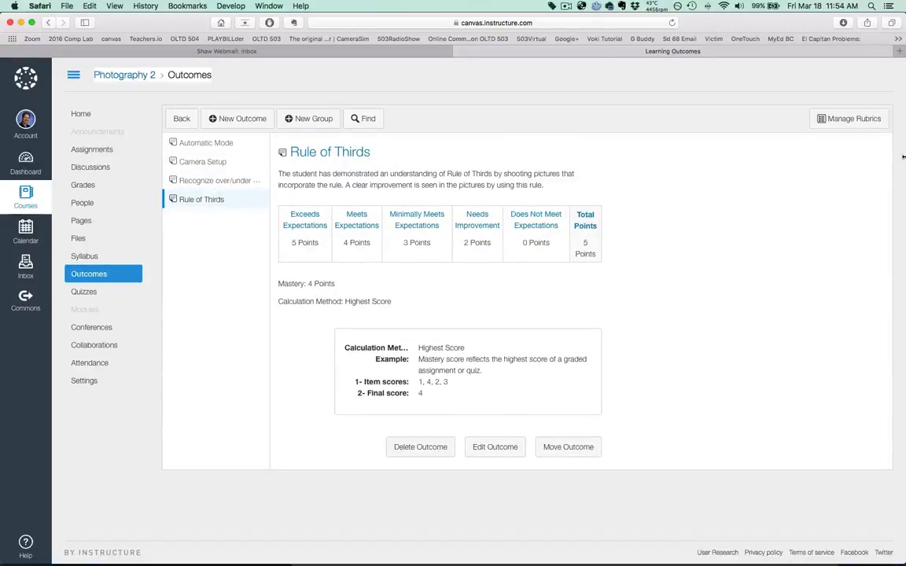
# Step: Open the course rubrics and add a new rubric titled "Rule of Thirds"
pyautogui.click(844, 120)
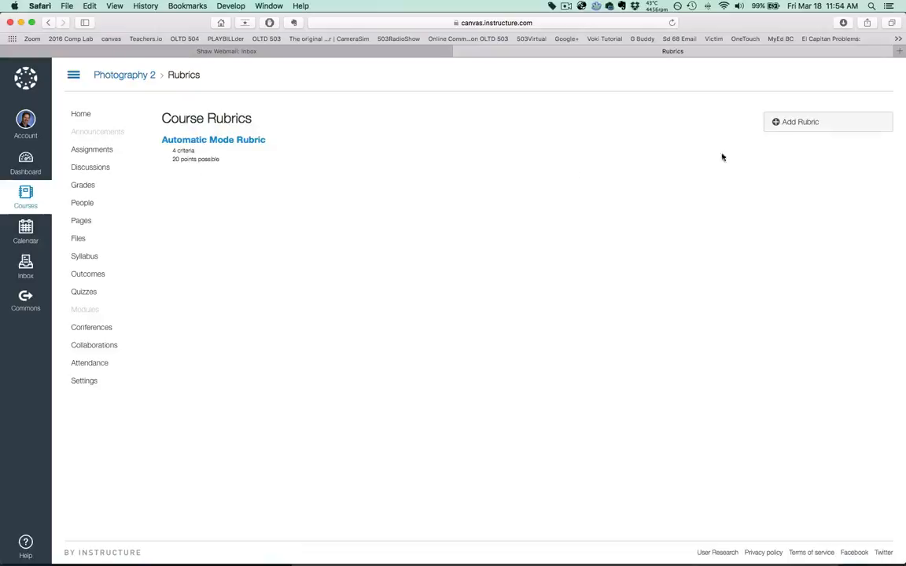
pyautogui.click(798, 126)
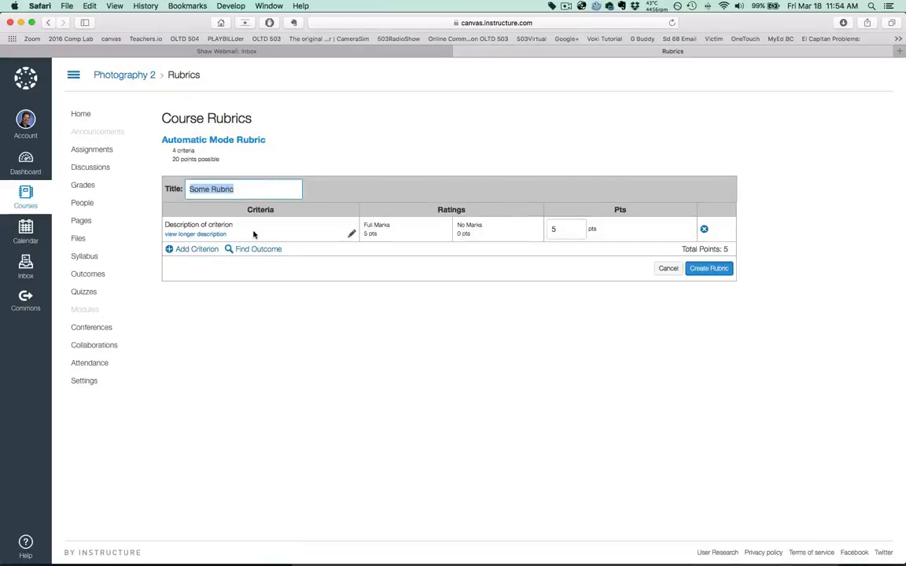
pyautogui.write('Ru')
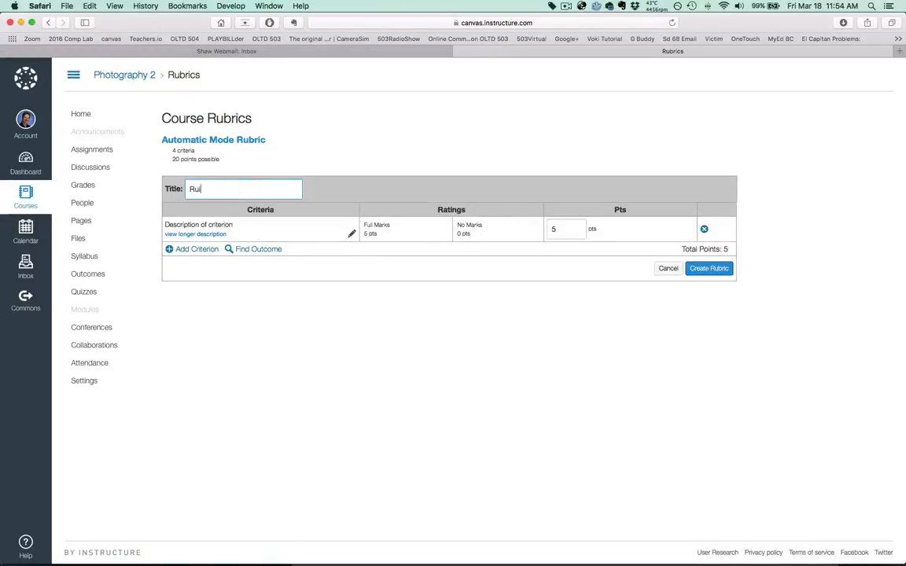
pyautogui.write('le of Thirds')
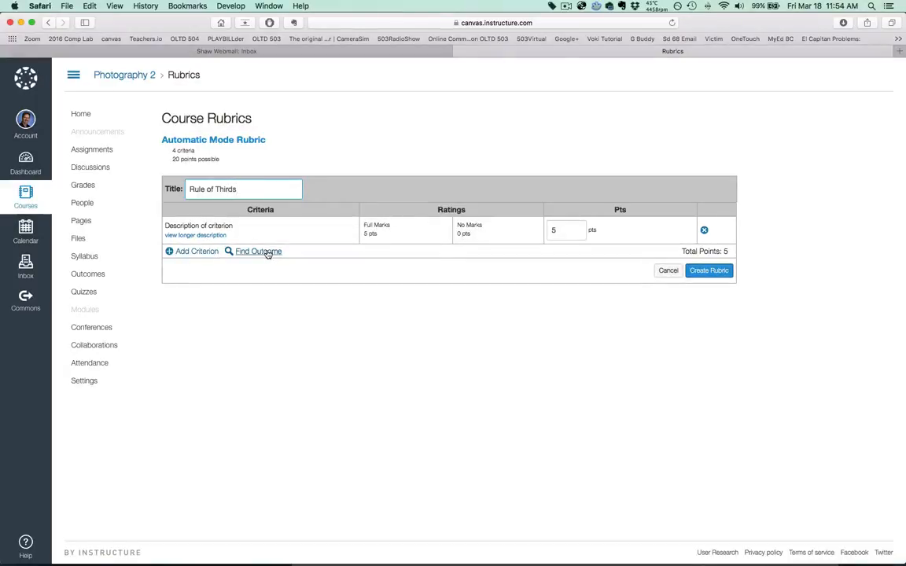
# Step: Import the Rule of Thirds outcome into the rubric as a scoring criterion and delete the default "Description of criterion" row
pyautogui.click(268, 251)
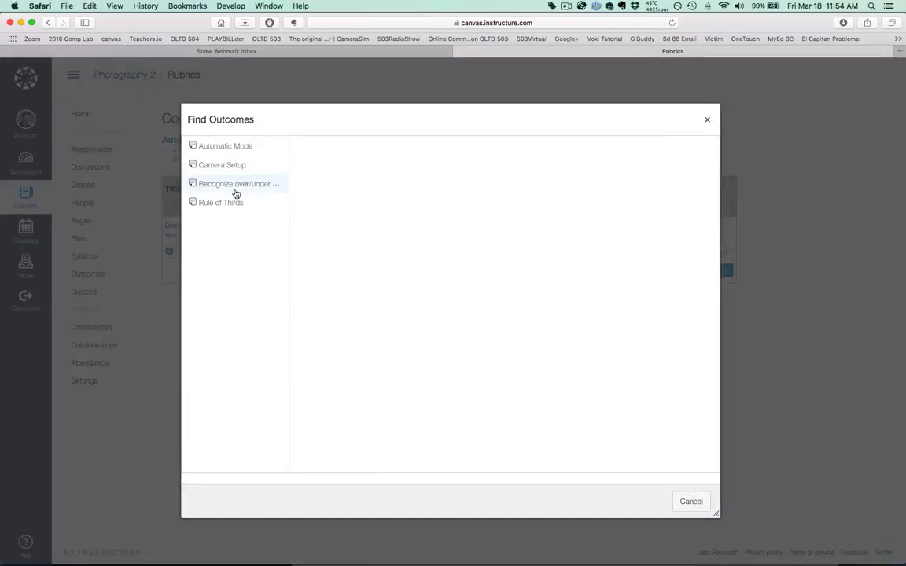
pyautogui.click(233, 206)
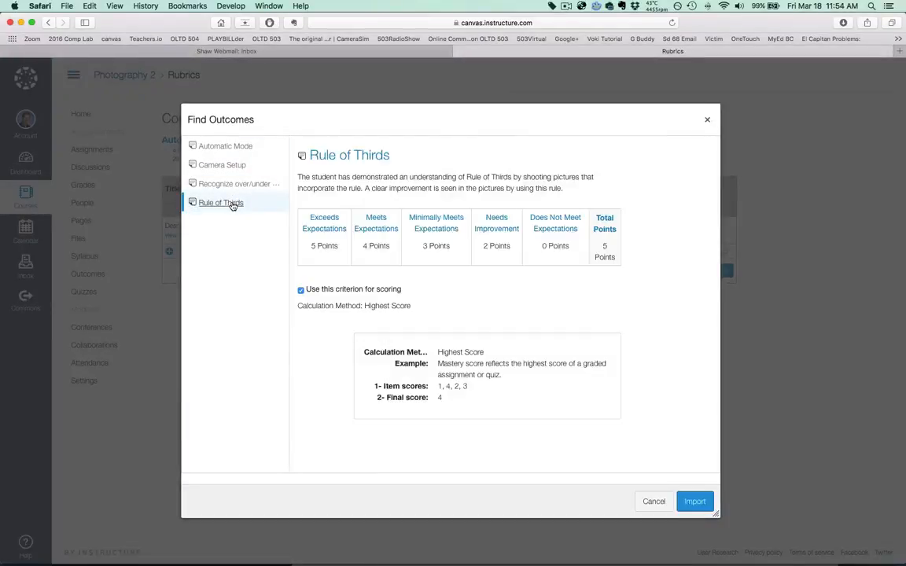
pyautogui.click(695, 501)
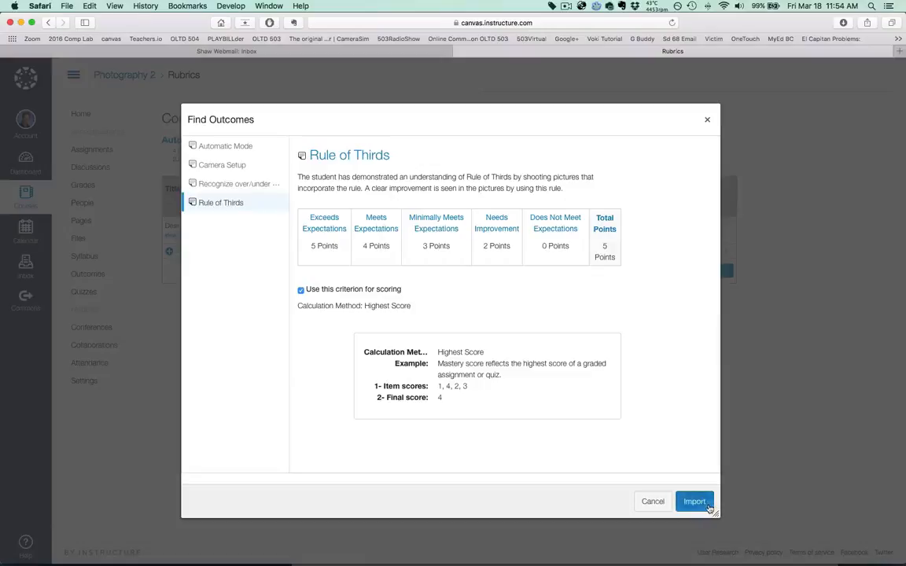
pyautogui.click(532, 195)
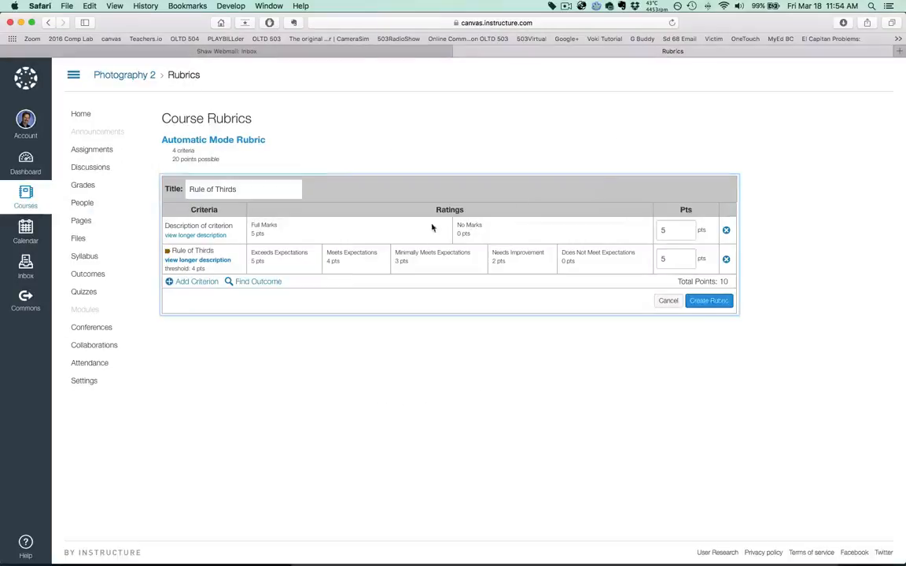
pyautogui.click(726, 230)
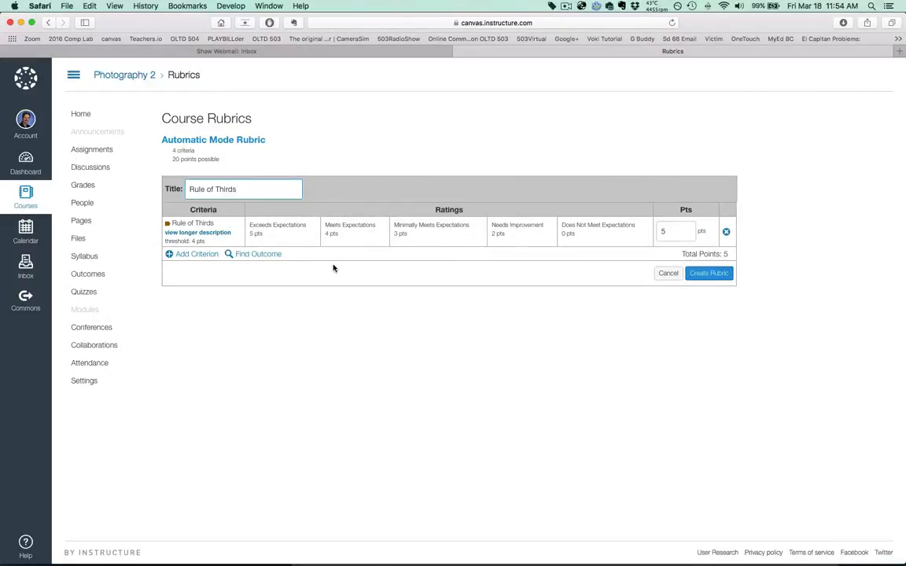
# Step: Check the long description of the Rule of Thirds criterion in the rubric
pyautogui.click(203, 233)
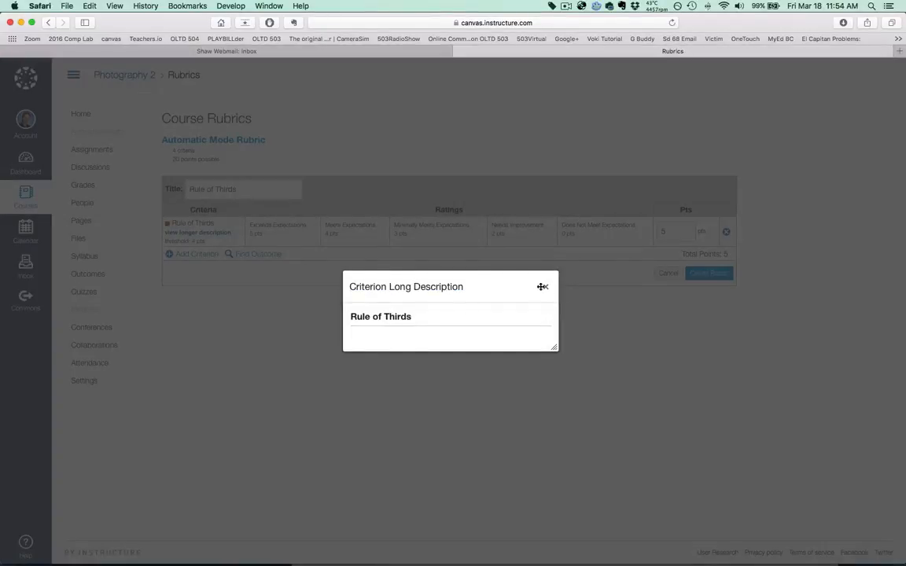
pyautogui.click(543, 287)
pyautogui.click(220, 234)
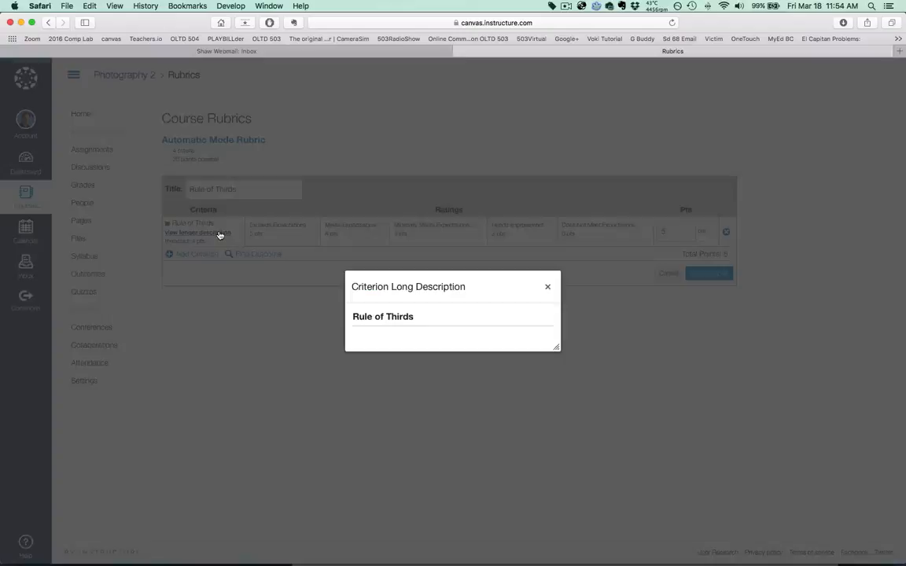
pyautogui.click(548, 288)
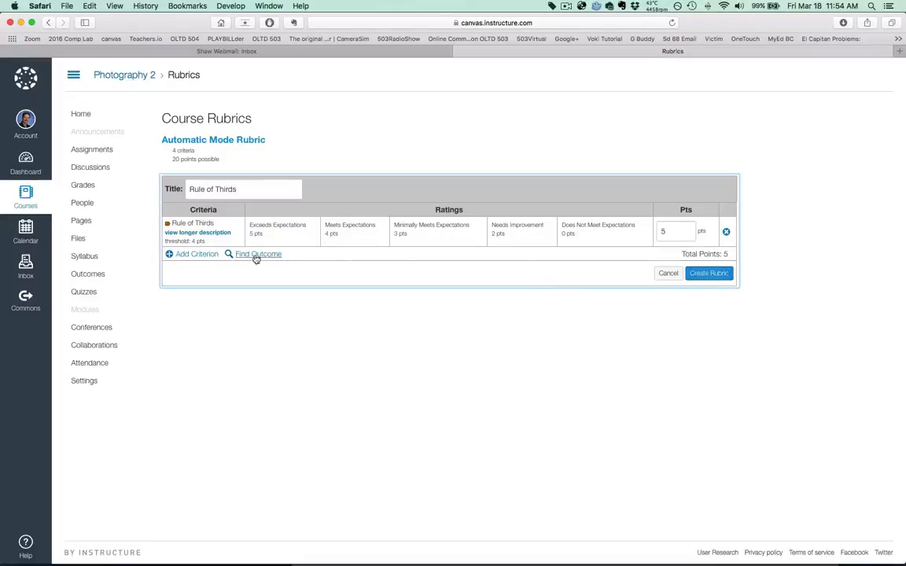
# Step: Add a "Picture Quality" criterion to the rubric with the long description "The quality of the pictures taken using rule of thirds"
pyautogui.click(193, 257)
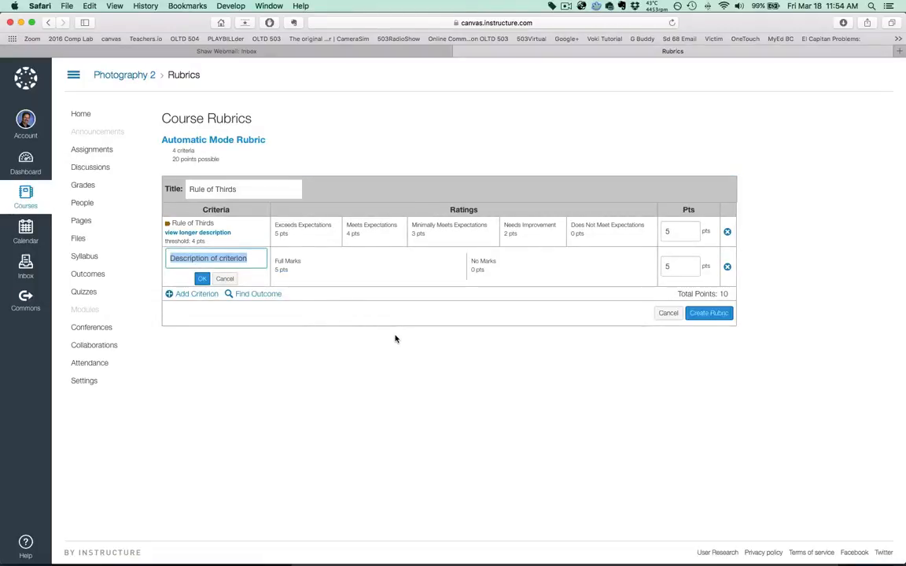
pyautogui.write('Pl')
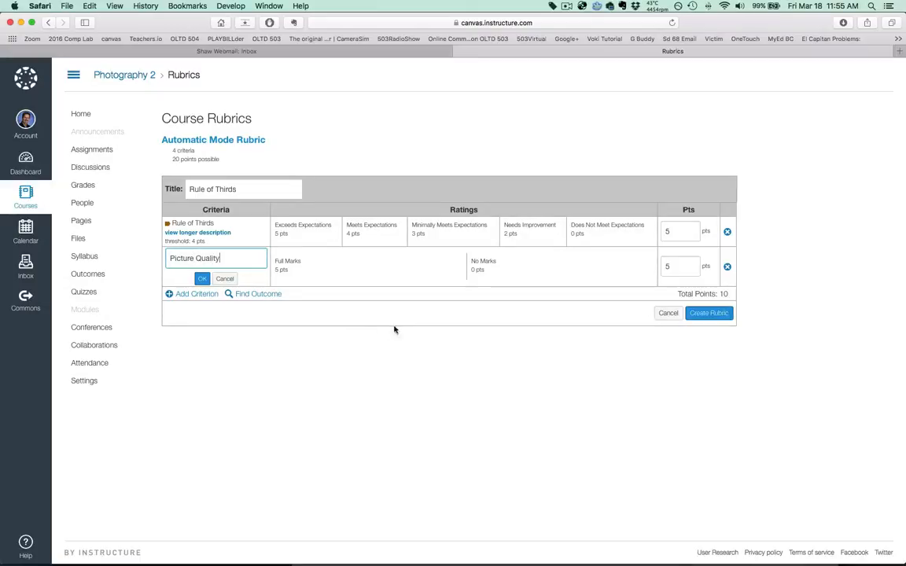
pyautogui.click(202, 278)
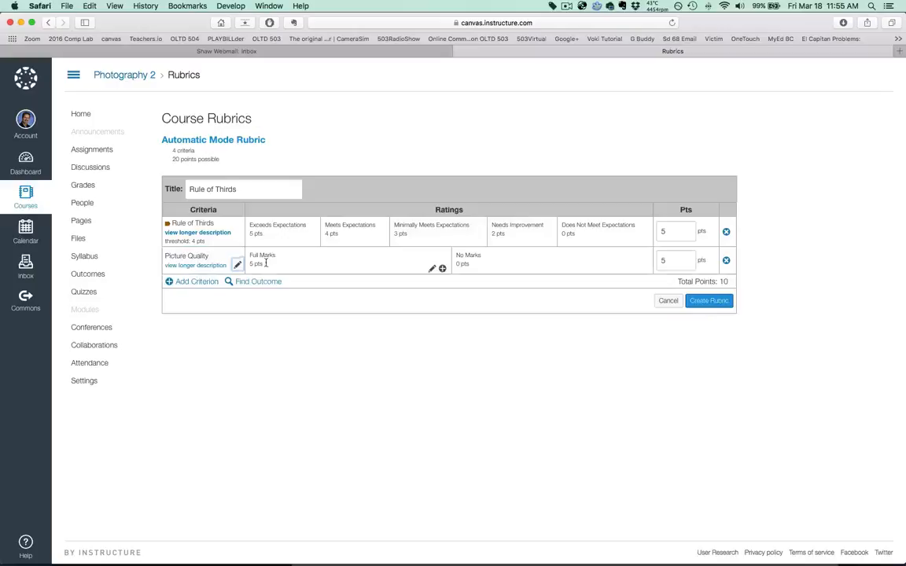
pyautogui.click(211, 265)
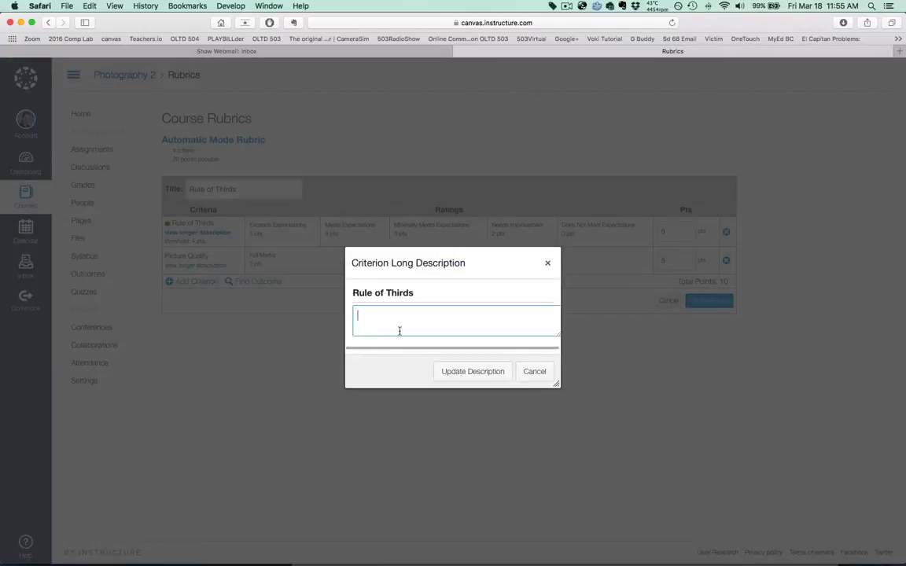
pyautogui.write('The quality of the pictures taken using rule of thirds')
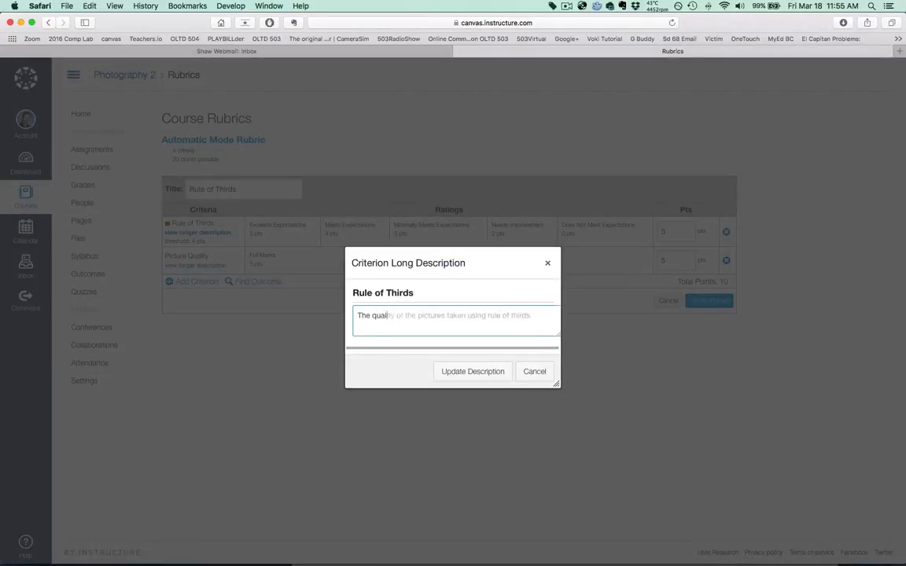
pyautogui.click(476, 371)
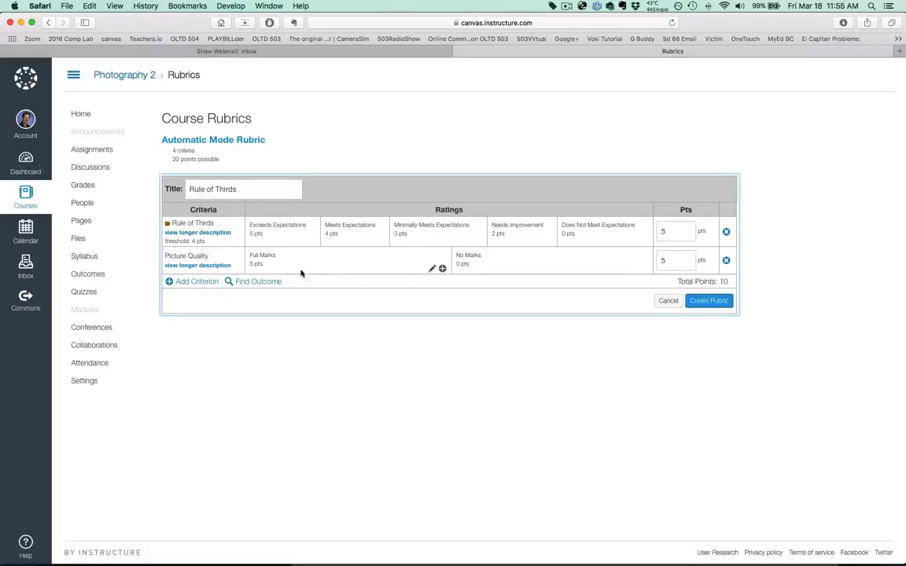
# Step: Add two rating levels between Full Marks and No Marks for Picture Quality and make the higher one "Meets Expectations" at 4 pts
pyautogui.click(452, 260)
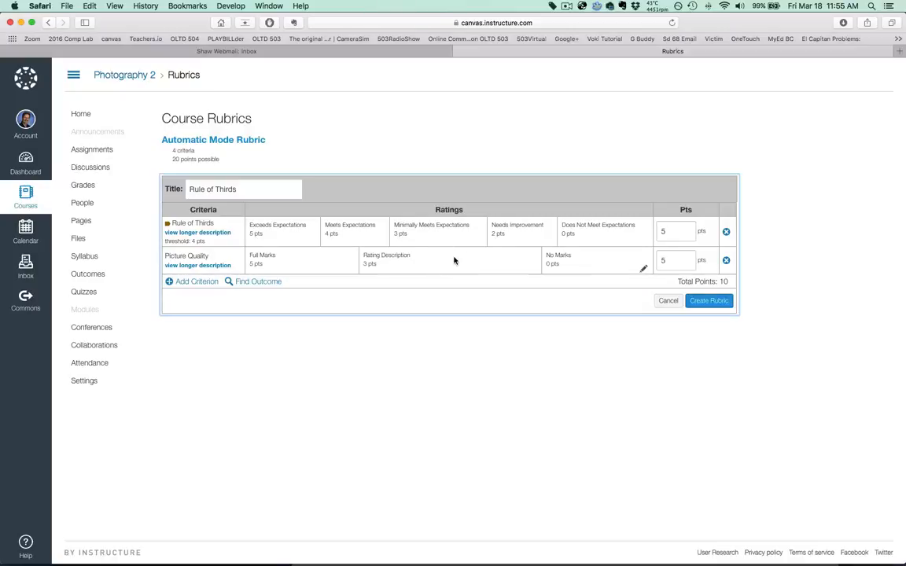
pyautogui.click(542, 261)
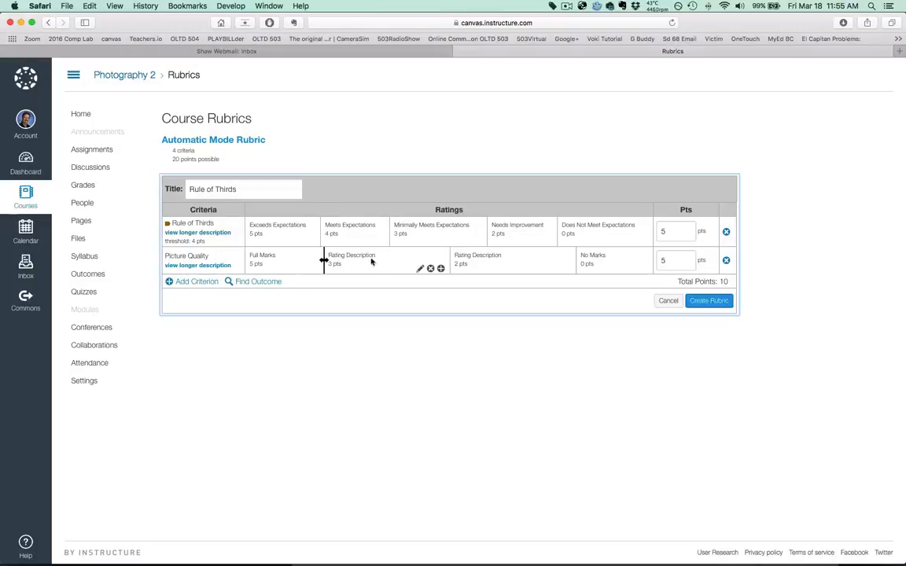
pyautogui.click(420, 269)
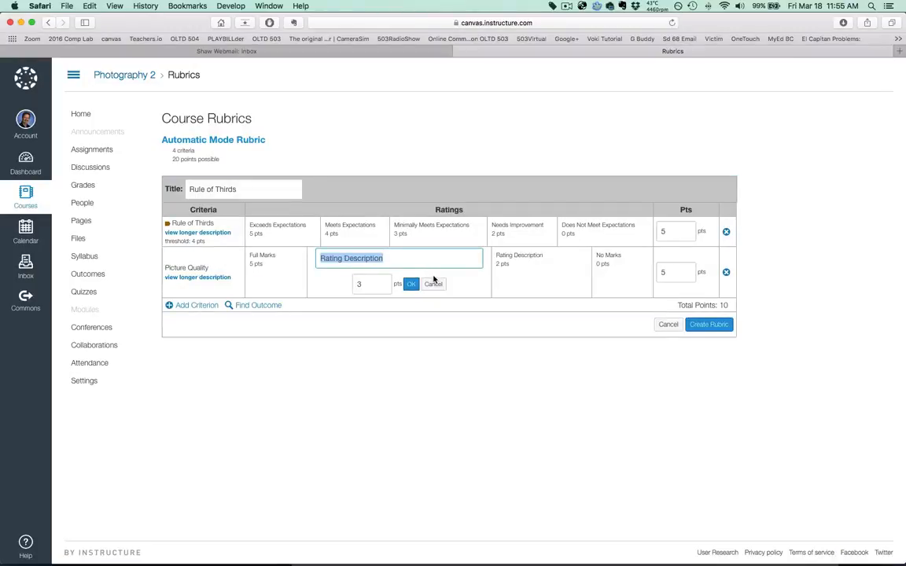
pyautogui.write('Mee')
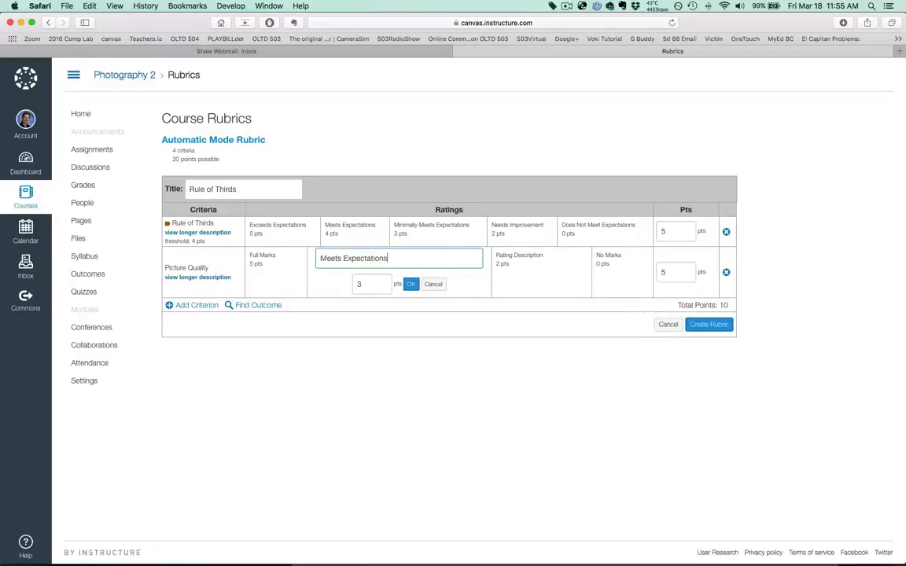
pyautogui.write('ts Expectations')
pyautogui.press('Tab')
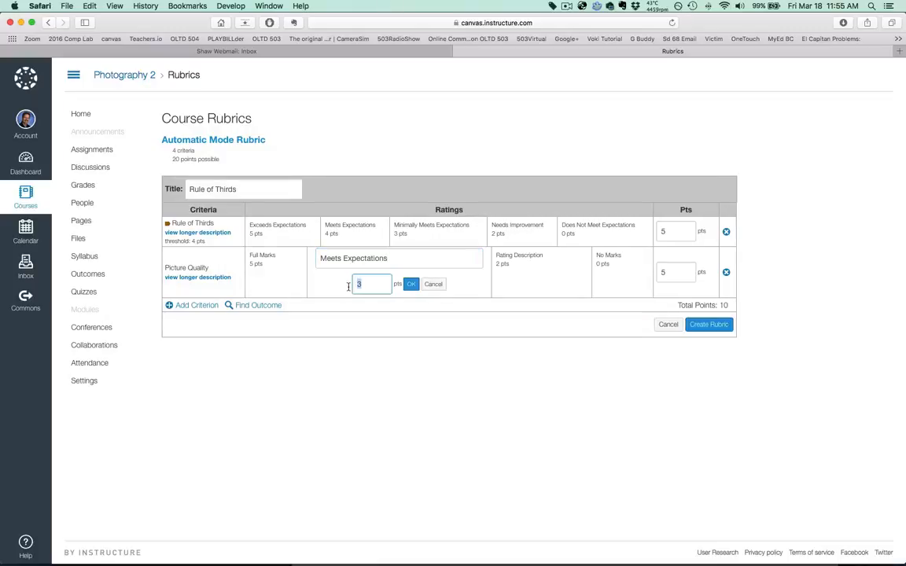
pyautogui.write('4')
pyautogui.click(411, 284)
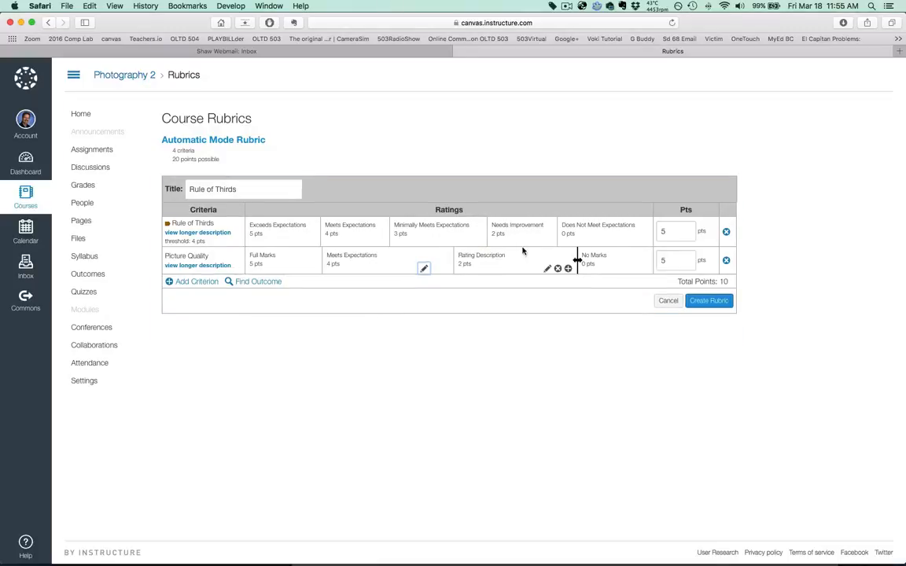
# Step: Complete the Picture Quality ratings with "Minimally Meets Expectations" at 3 pts and "Needs Improvement" at 2 pts
pyautogui.click(547, 269)
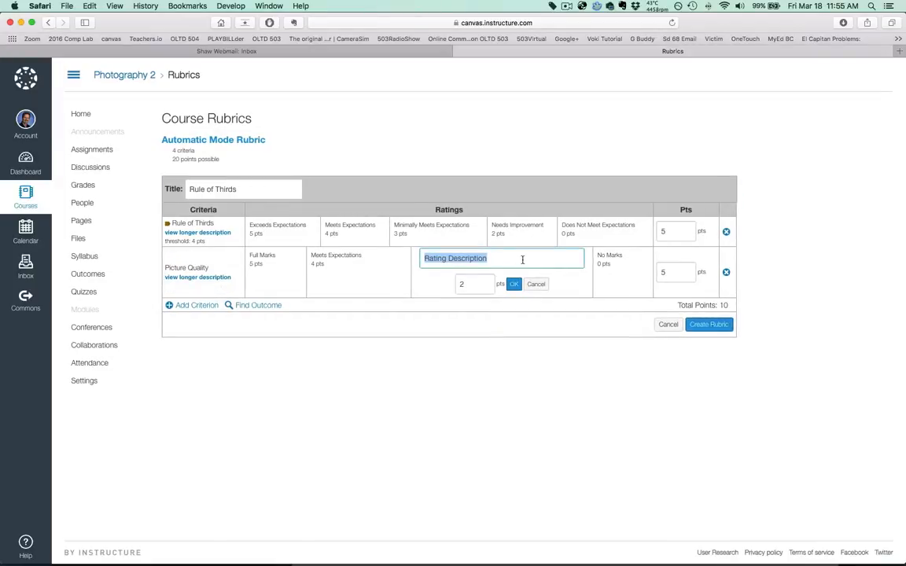
pyautogui.write('Needs Improvement')
pyautogui.press('Return')
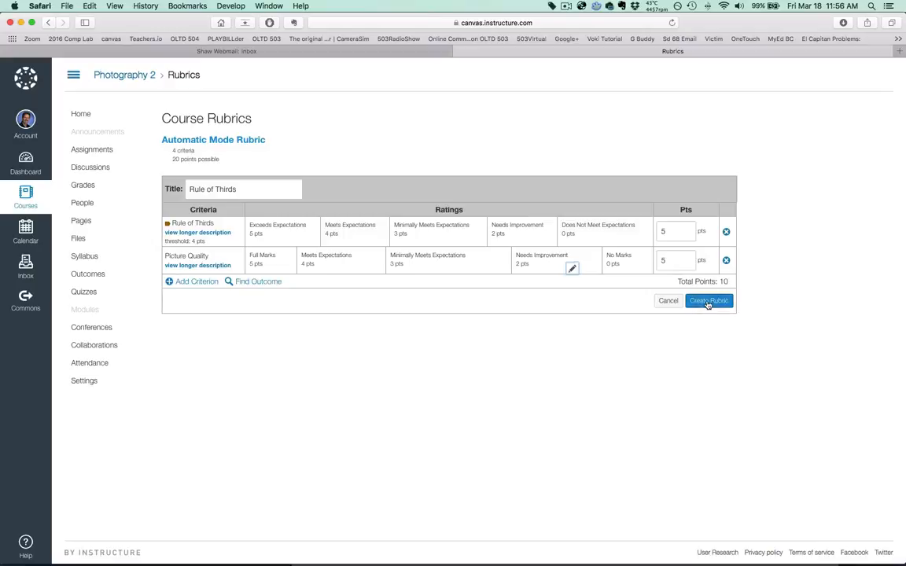
pyautogui.click(197, 281)
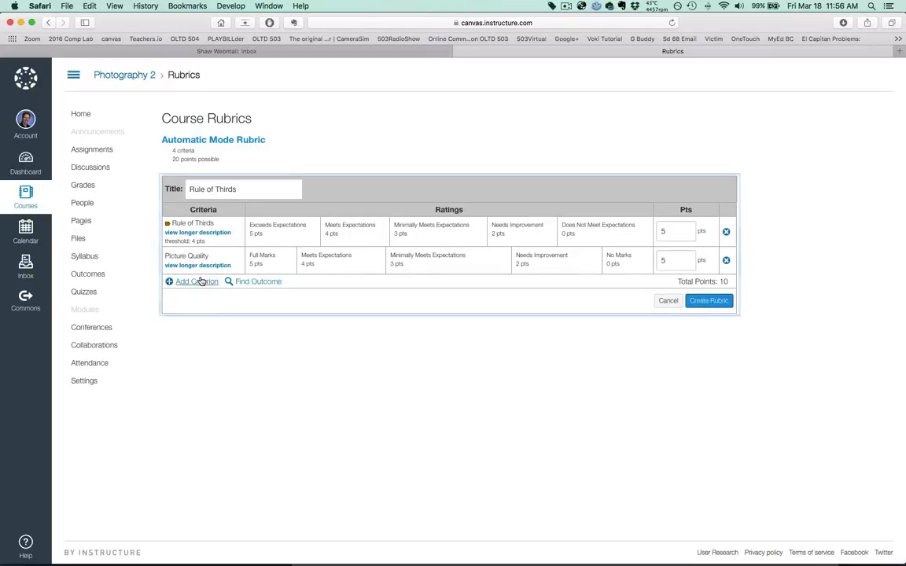
pyautogui.click(195, 322)
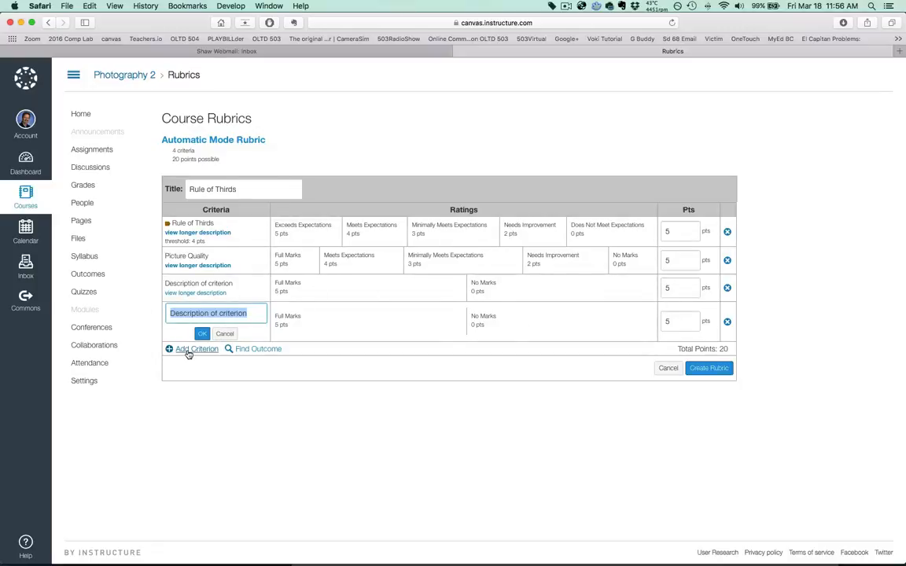
pyautogui.click(257, 349)
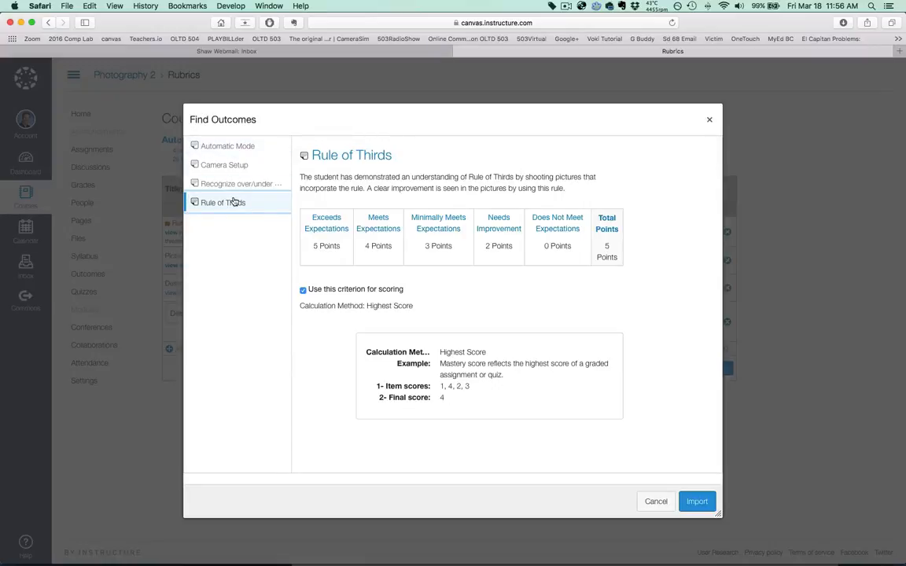
pyautogui.click(656, 501)
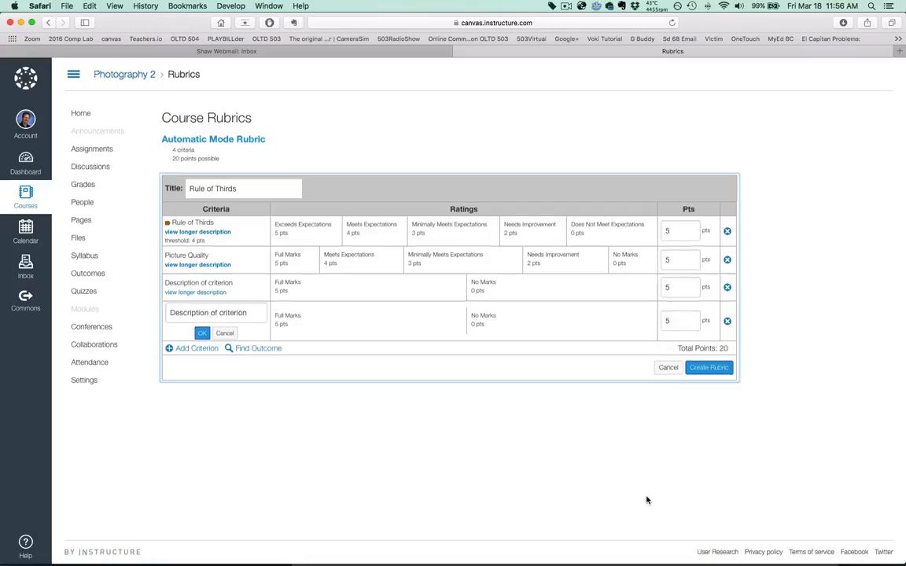
pyautogui.click(727, 321)
pyautogui.click(727, 288)
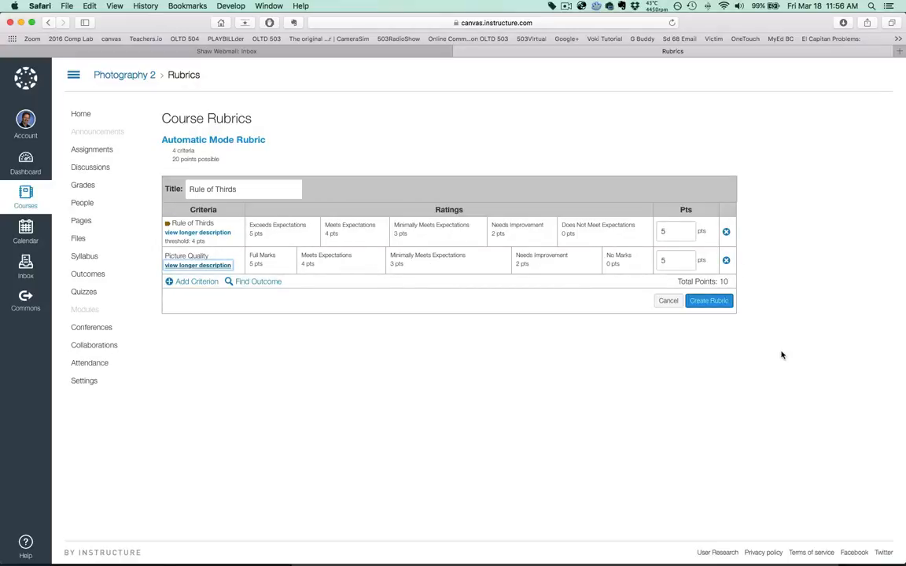
# Step: Create the Rule of Thirds rubric and open the Photography 2 assignments list
pyautogui.click(717, 302)
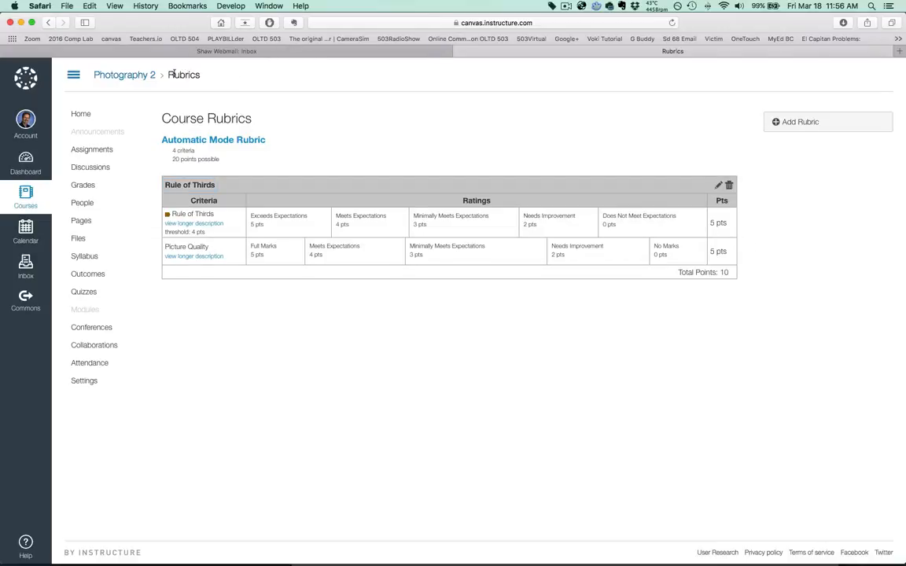
pyautogui.click(123, 76)
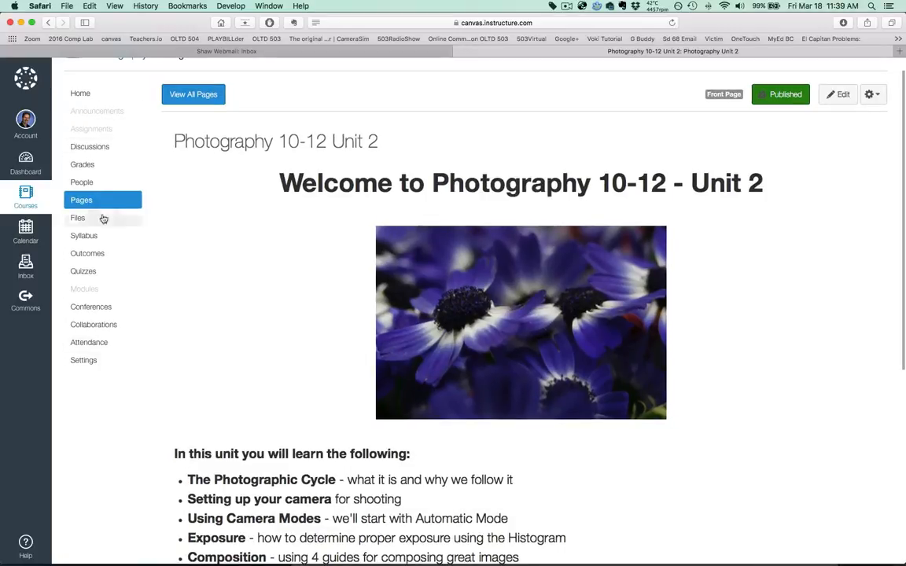
pyautogui.click(100, 132)
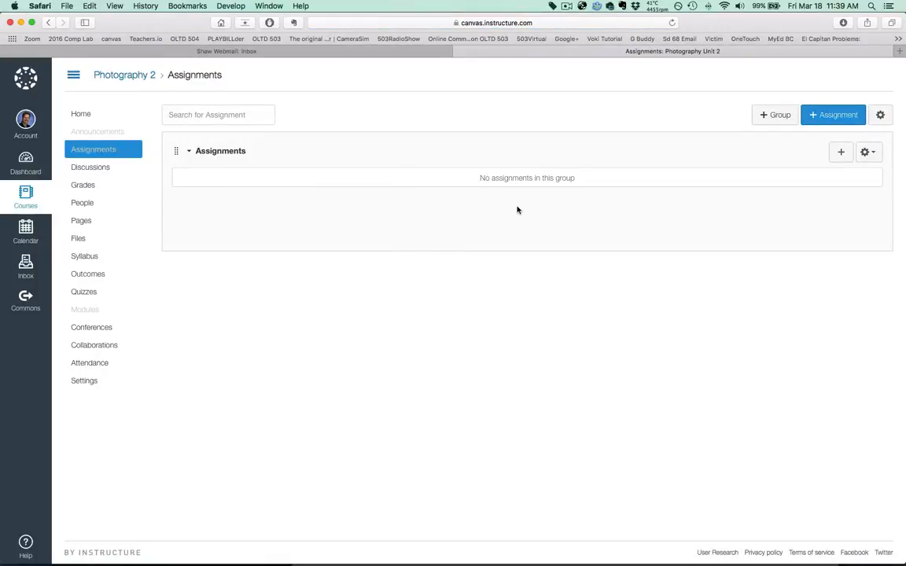
# Step: Create a new assignment named "Rule of Thirds" and save it without publishing
pyautogui.click(833, 116)
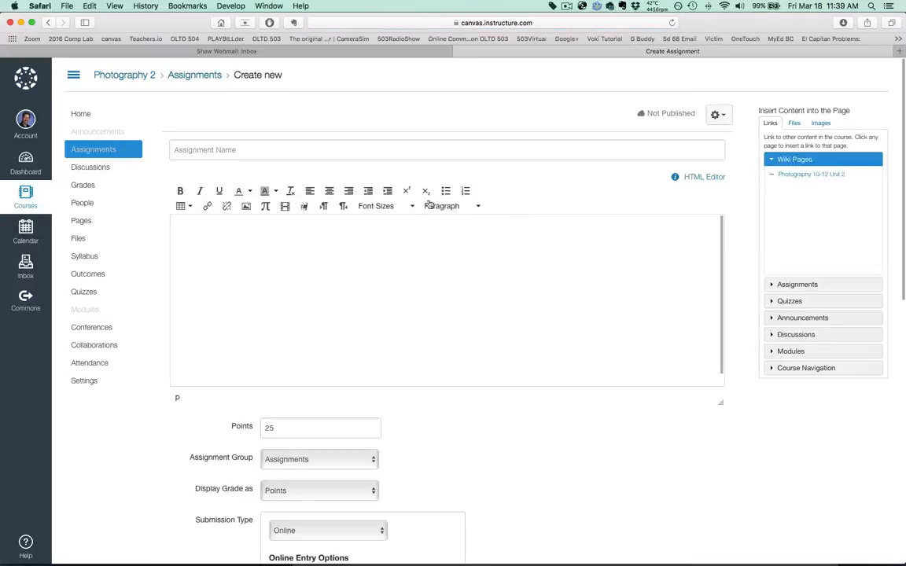
pyautogui.click(246, 149)
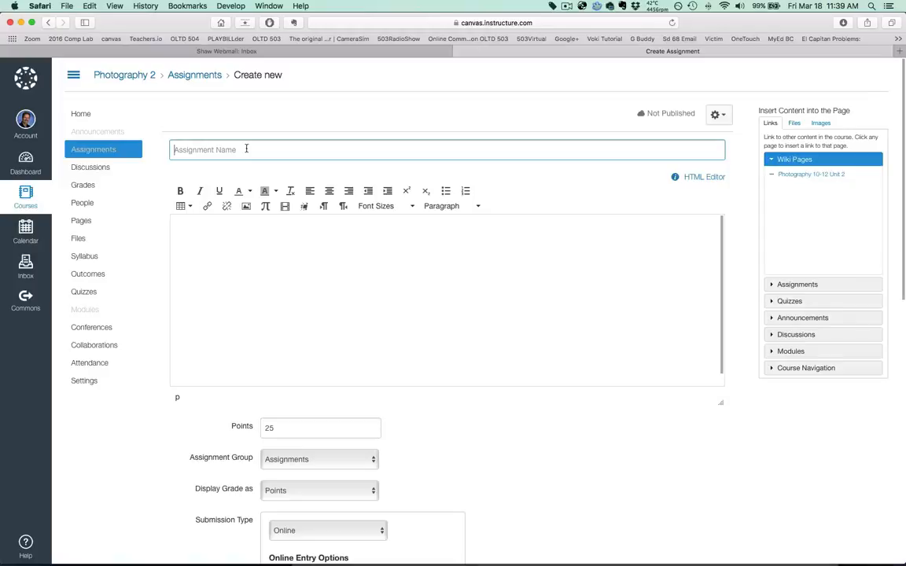
pyautogui.write('Rule')
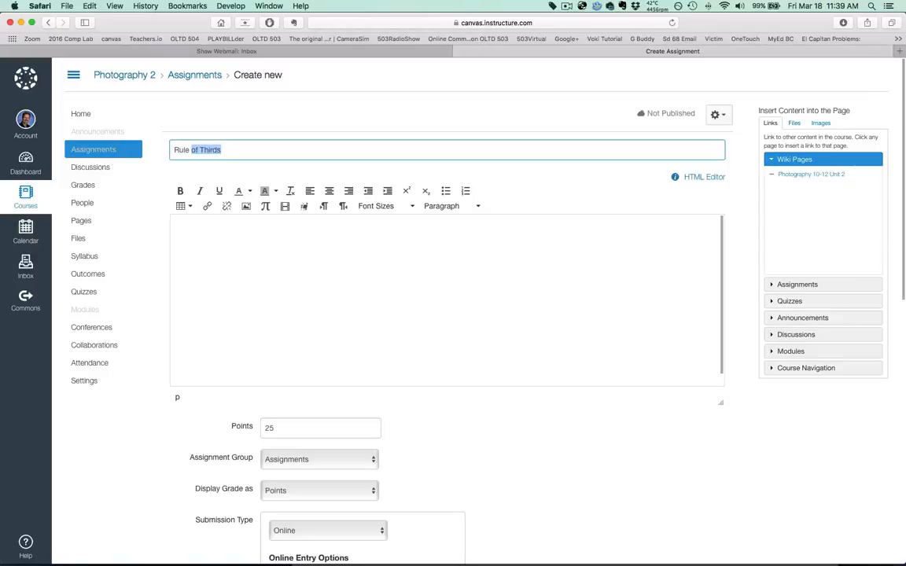
pyautogui.press('Right')
pyautogui.scroll(-10, 726, 418)
pyautogui.click(715, 467)
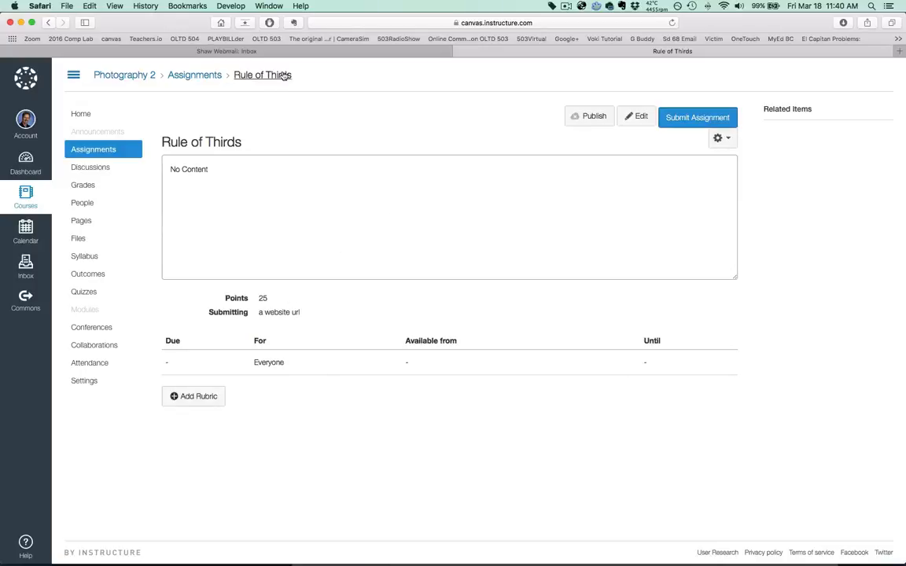
# Step: Create a second assignment named "Automatic Mode" and save it without publishing
pyautogui.click(186, 75)
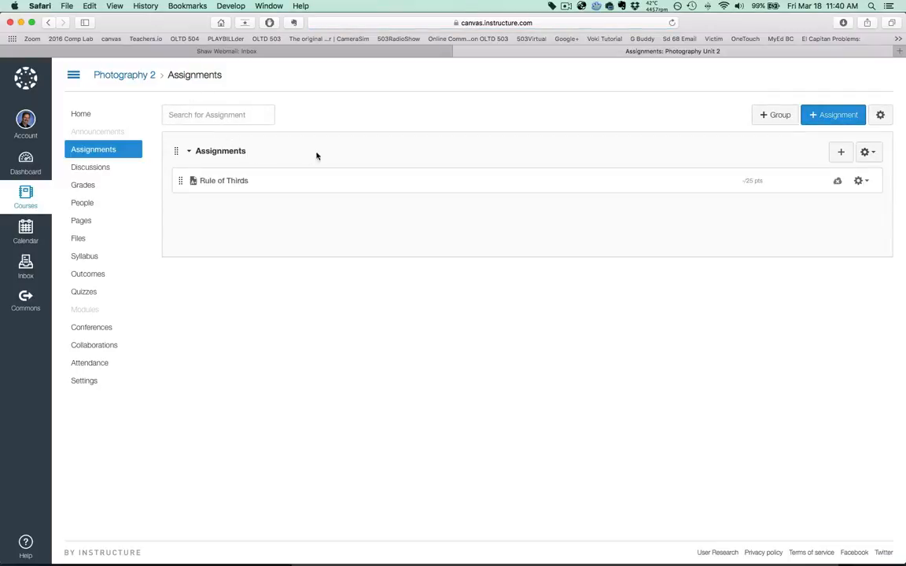
pyautogui.click(822, 115)
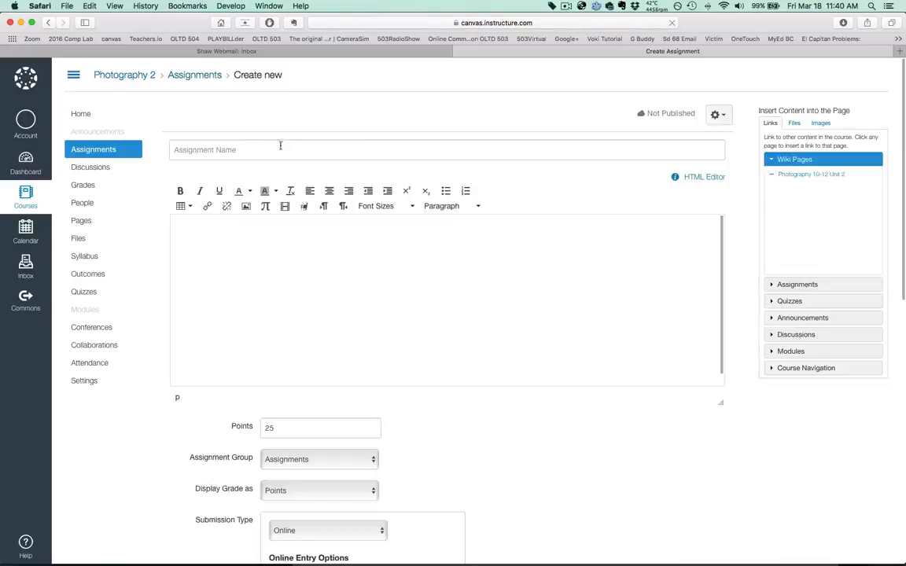
pyautogui.click(280, 145)
pyautogui.write('Automatic Mode')
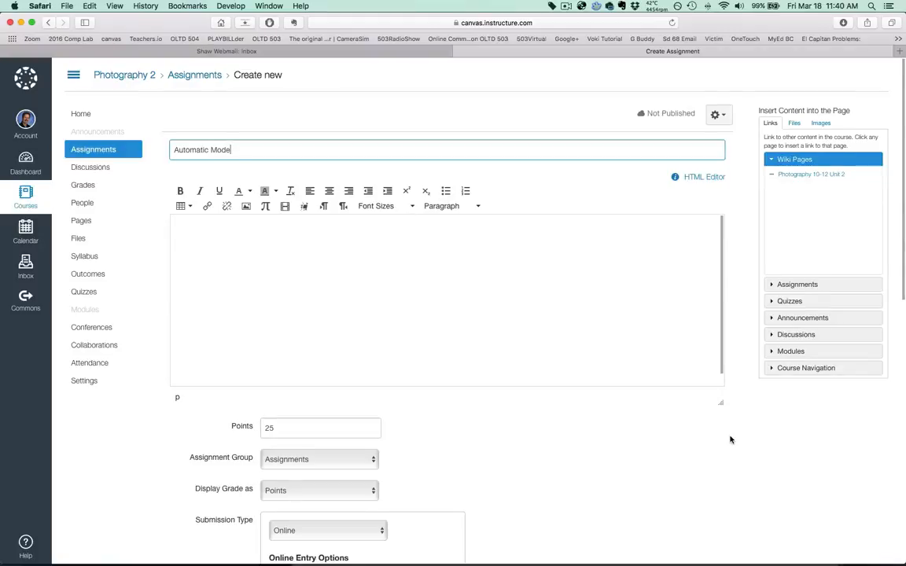
pyautogui.scroll(-15, 736, 429)
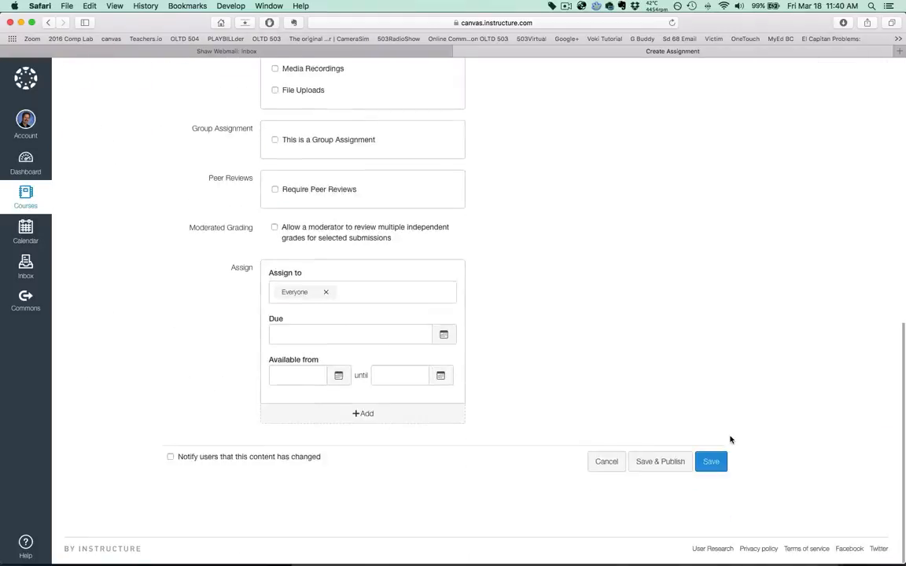
pyautogui.click(718, 464)
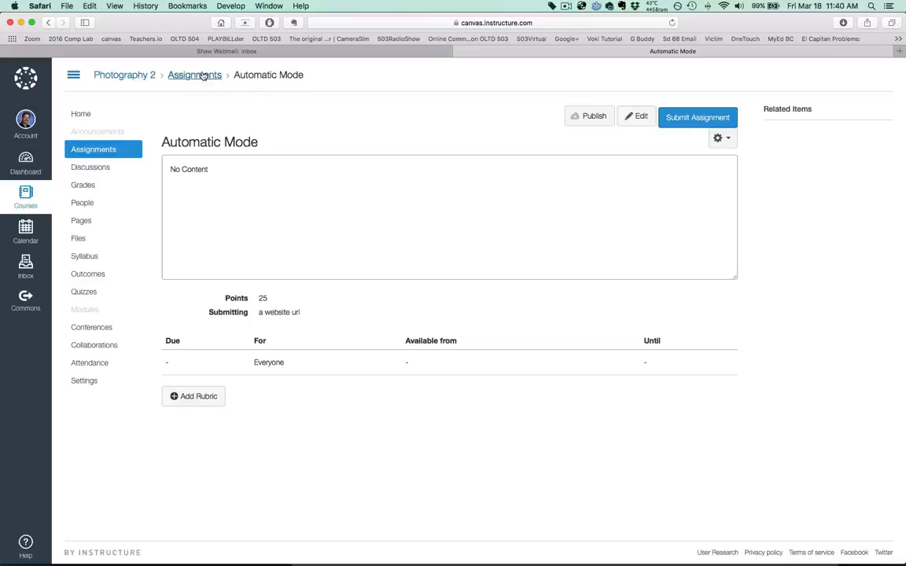
# Step: Return to the assignments list and delete the Automatic Mode assignment
pyautogui.click(203, 74)
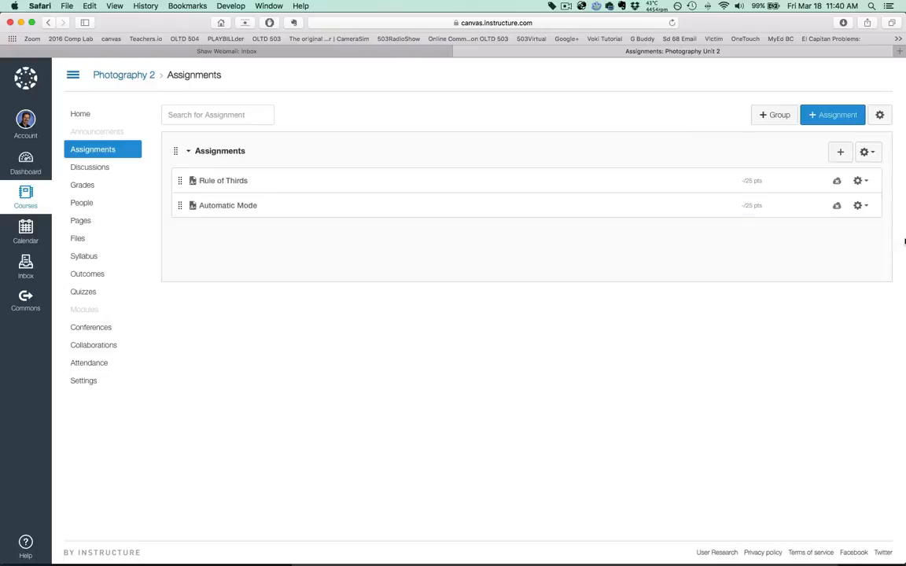
pyautogui.click(867, 207)
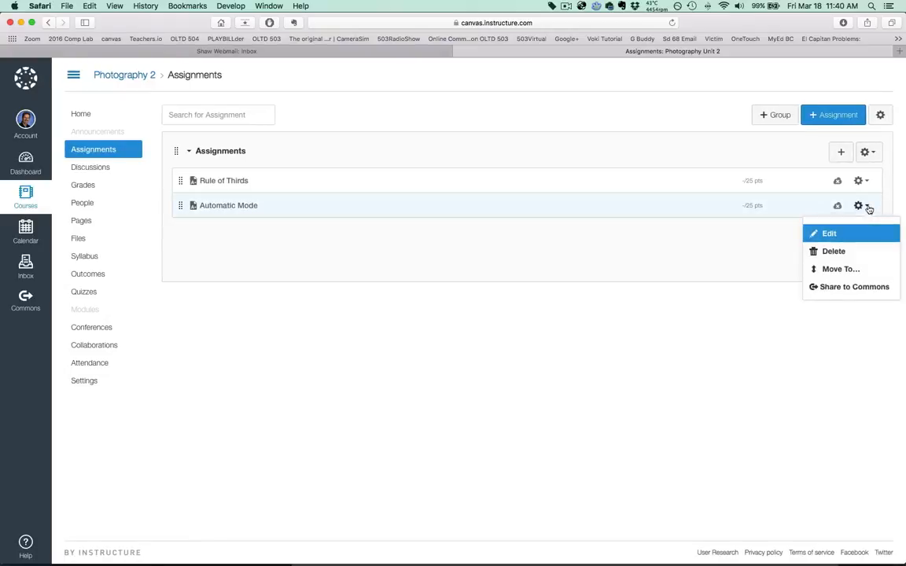
pyautogui.click(834, 250)
pyautogui.click(531, 197)
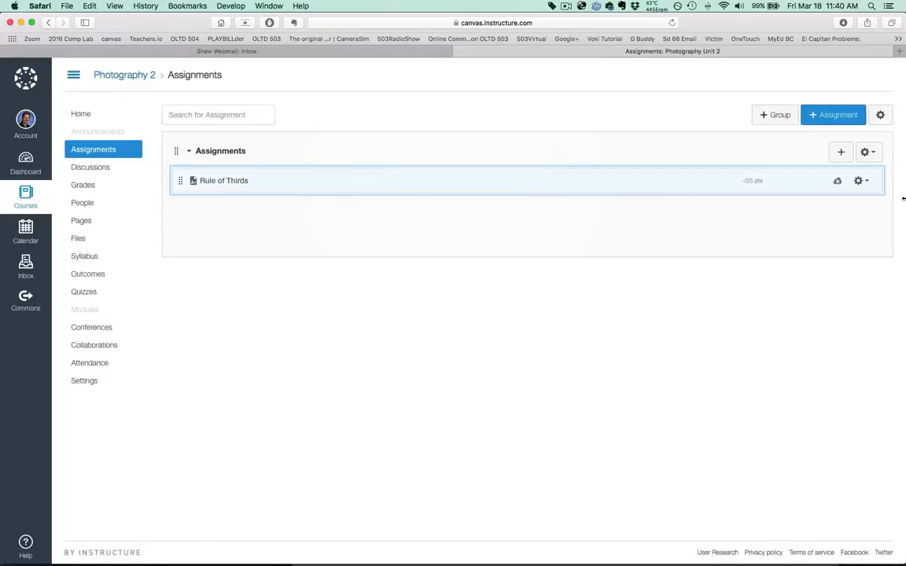
# Step: Delete the Rule of Thirds assignment from the assignments list and confirm the deletion
pyautogui.click(864, 183)
pyautogui.click(845, 225)
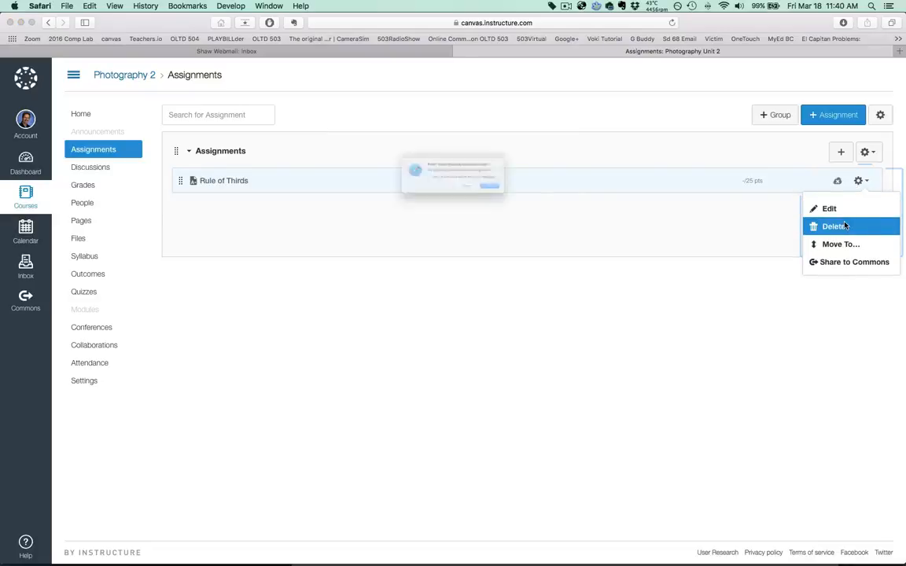
pyautogui.click(530, 199)
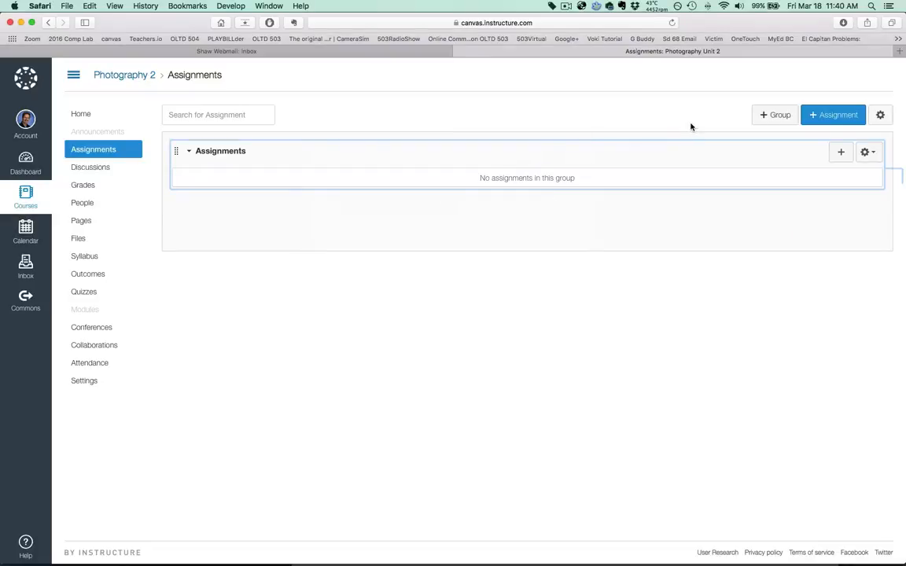
# Step: Enable weighting the final grade based on assignment groups and save the assignments settings
pyautogui.click(881, 116)
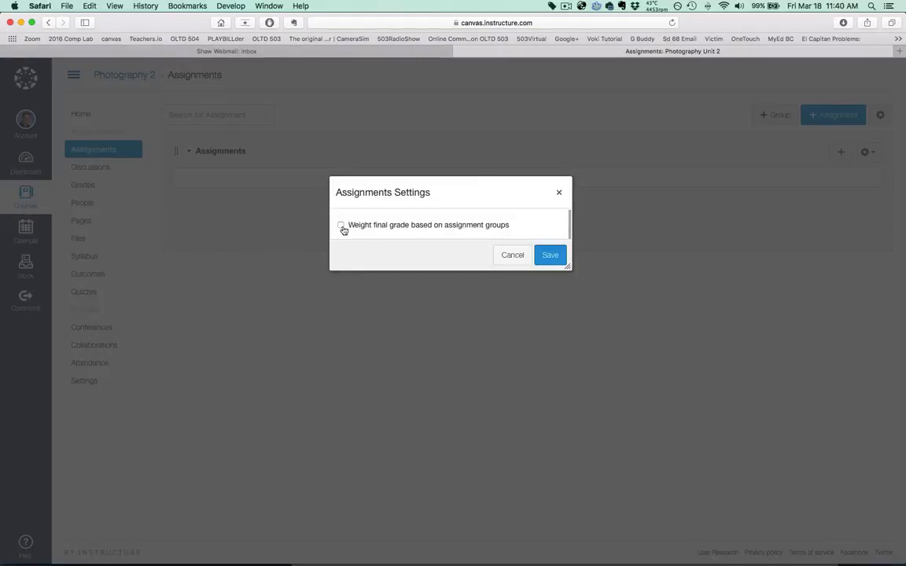
pyautogui.click(341, 226)
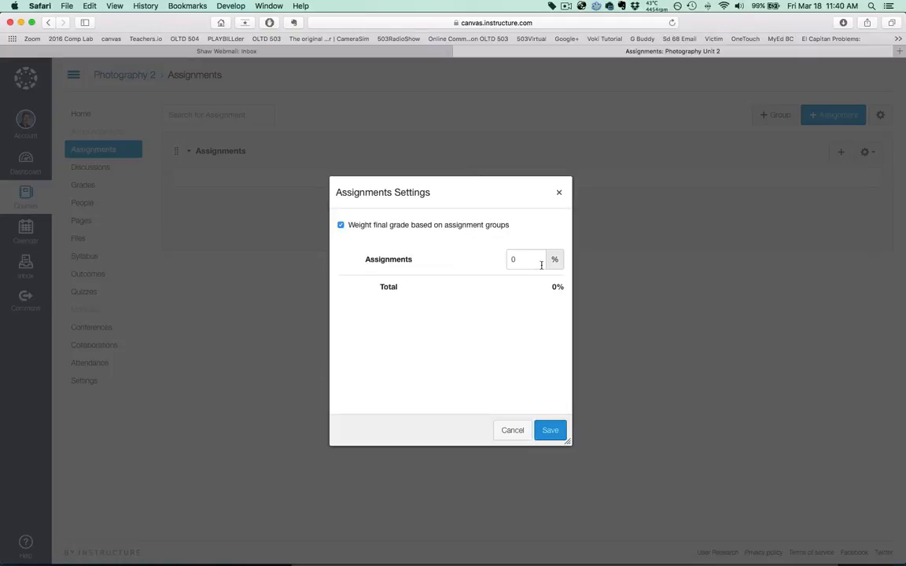
pyautogui.click(549, 431)
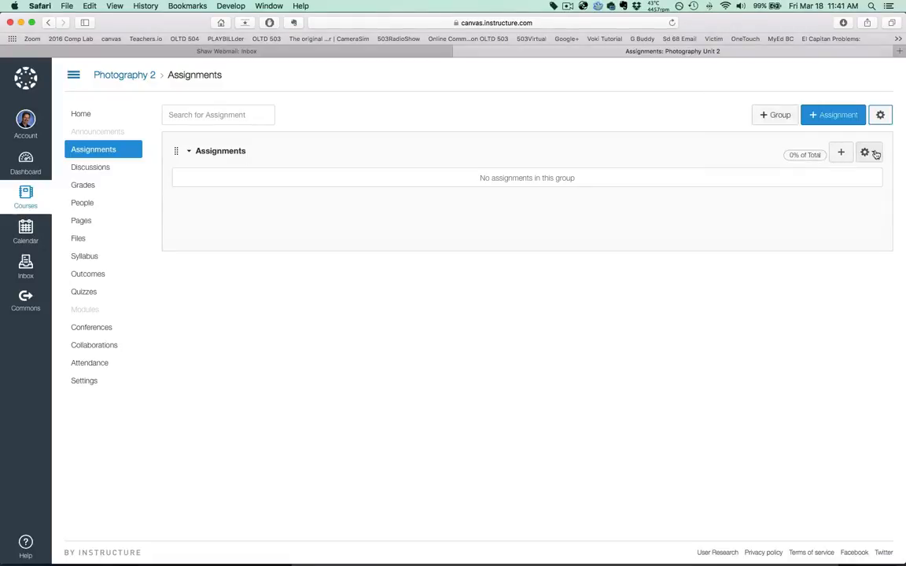
# Step: Rename the Assignments group "Black & White Photography" using the name copied from the Word notes, set it to 40% of total grade, and save
pyautogui.click(875, 154)
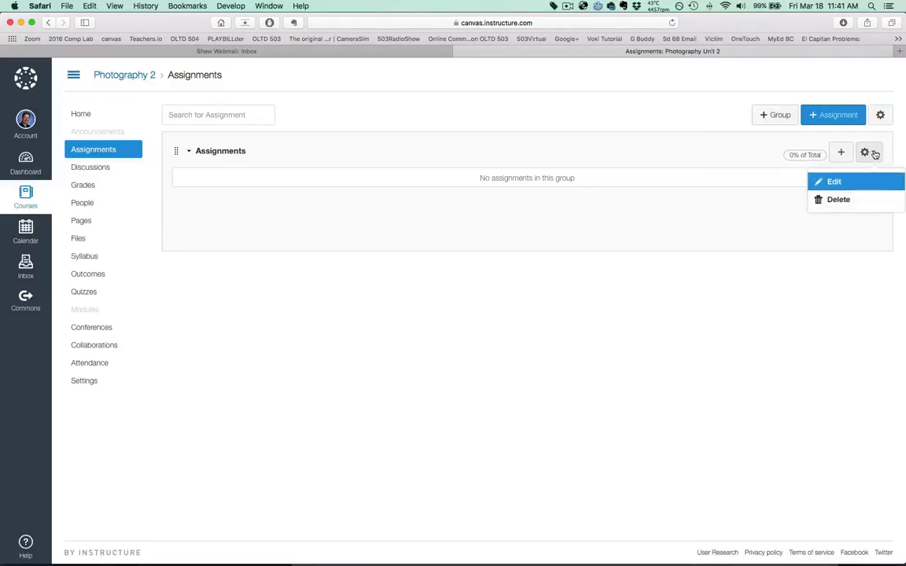
pyautogui.click(839, 182)
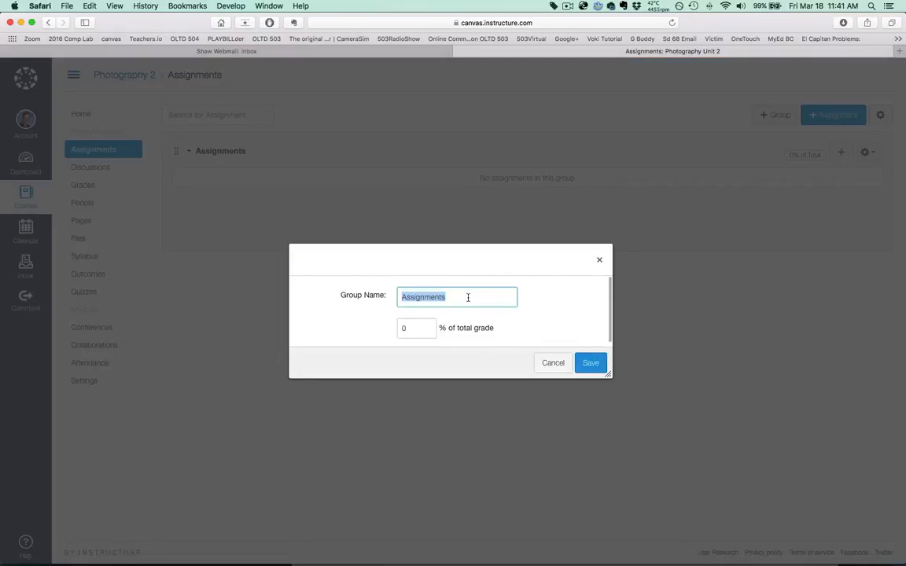
pyautogui.press('super+Tab')
pyautogui.press('super+Tab')
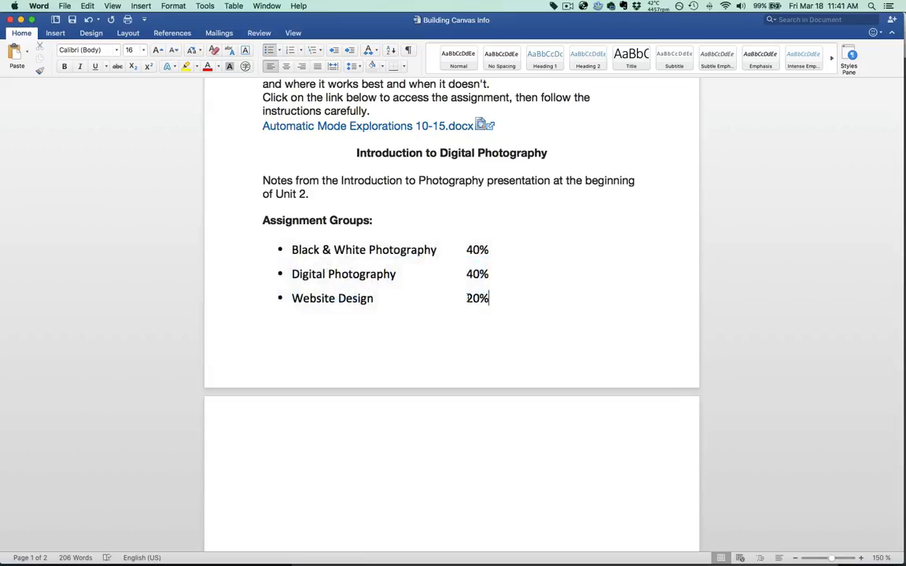
pyautogui.moveTo(438, 249); pyautogui.dragTo(317, 248)
pyautogui.press('super+c')
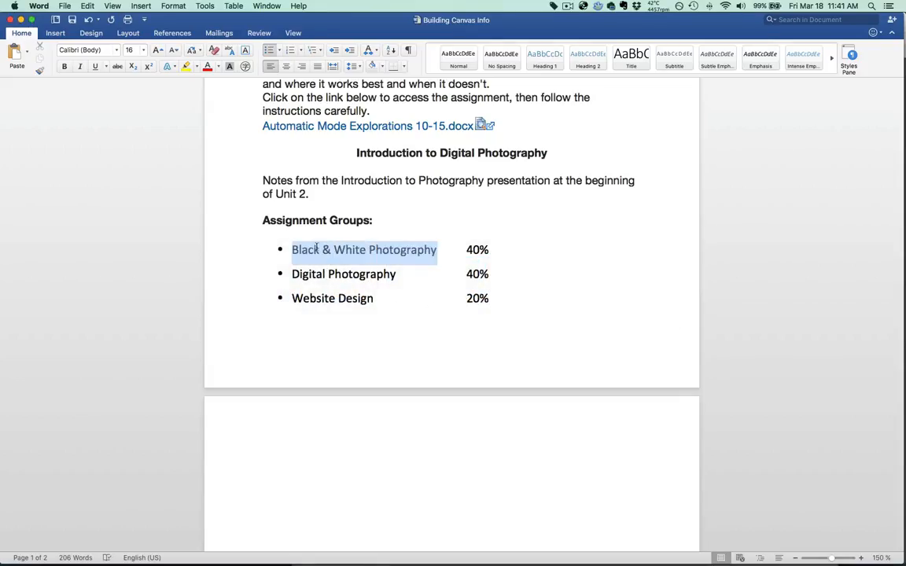
pyautogui.press('super+Tab')
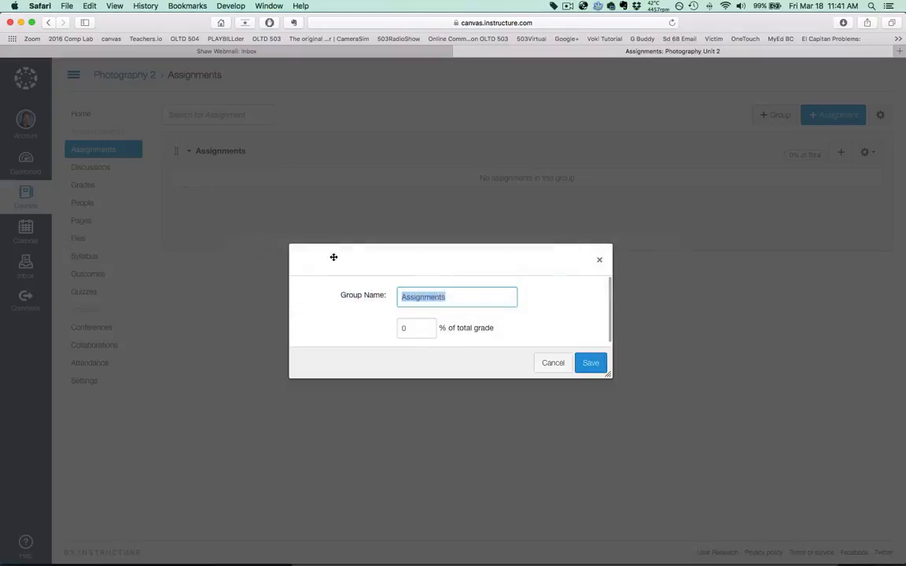
pyautogui.press('super+v')
pyautogui.press('Tab')
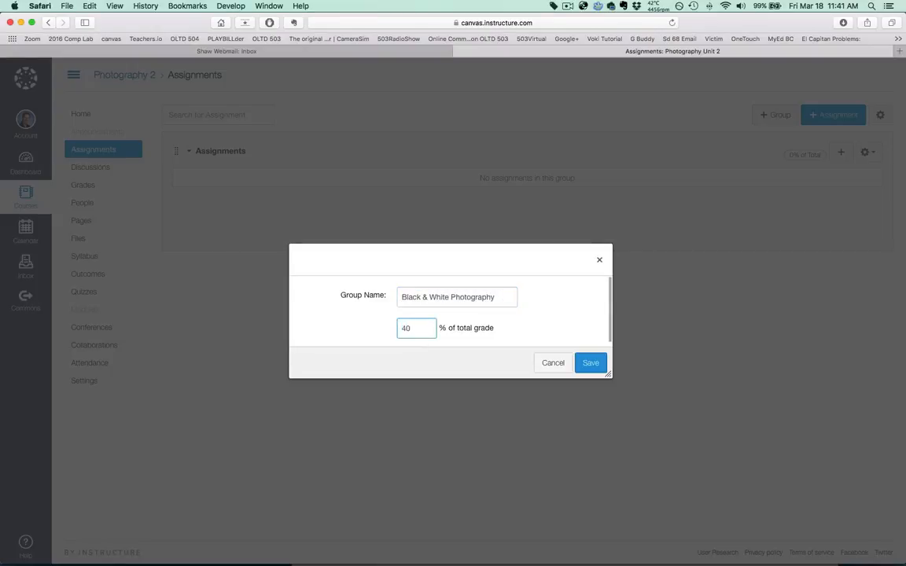
pyautogui.click(591, 363)
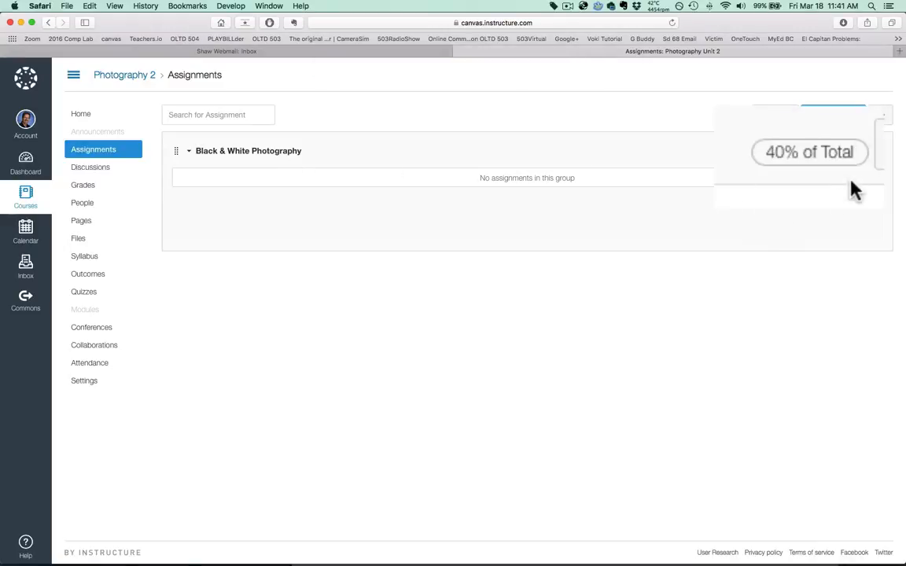
# Step: Add an assignment group named "Digital Photography", copied from the Word notes, worth 40% of the total grade
pyautogui.click(784, 116)
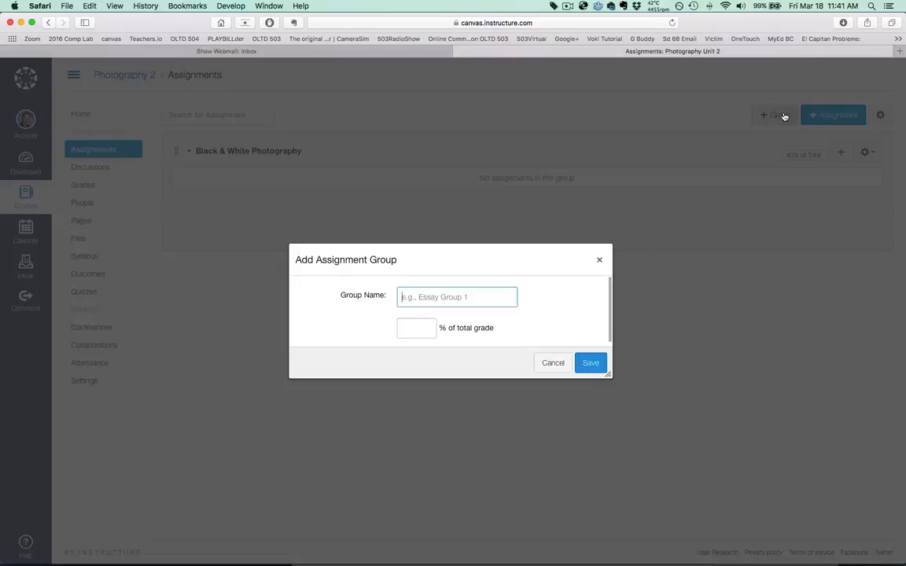
pyautogui.press('super+Tab')
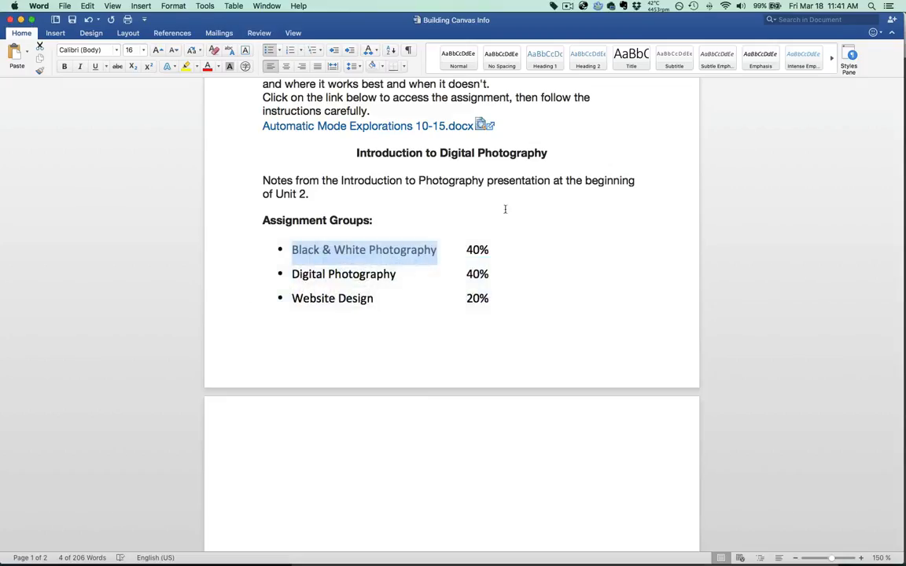
pyautogui.moveTo(398, 275); pyautogui.dragTo(315, 274)
pyautogui.press('super+c')
pyautogui.press('super+Tab')
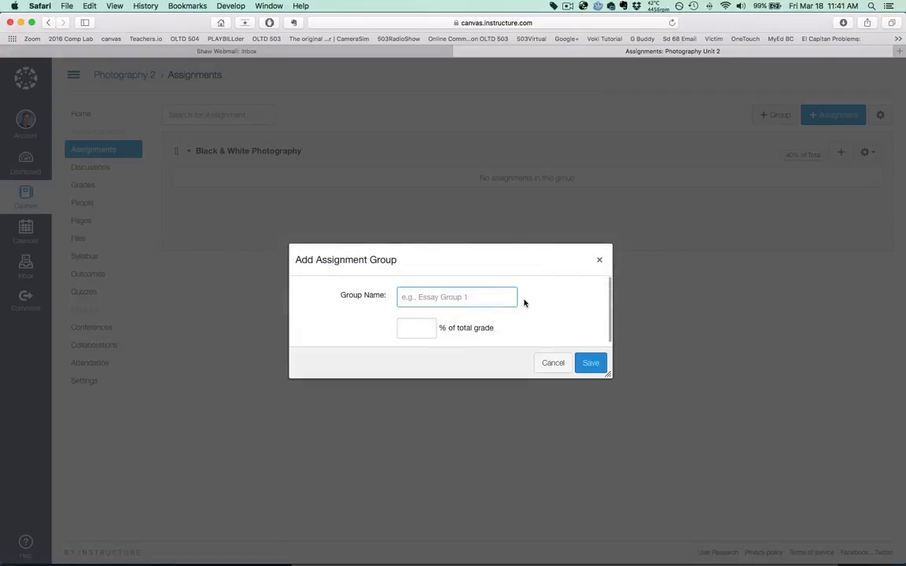
pyautogui.press('super+v')
pyautogui.press('Tab')
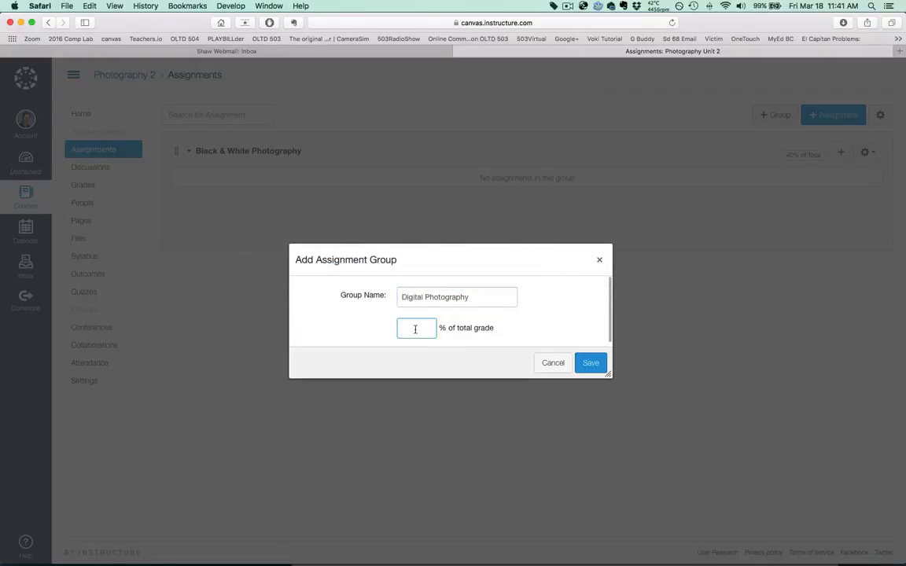
pyautogui.write('40')
pyautogui.click(590, 363)
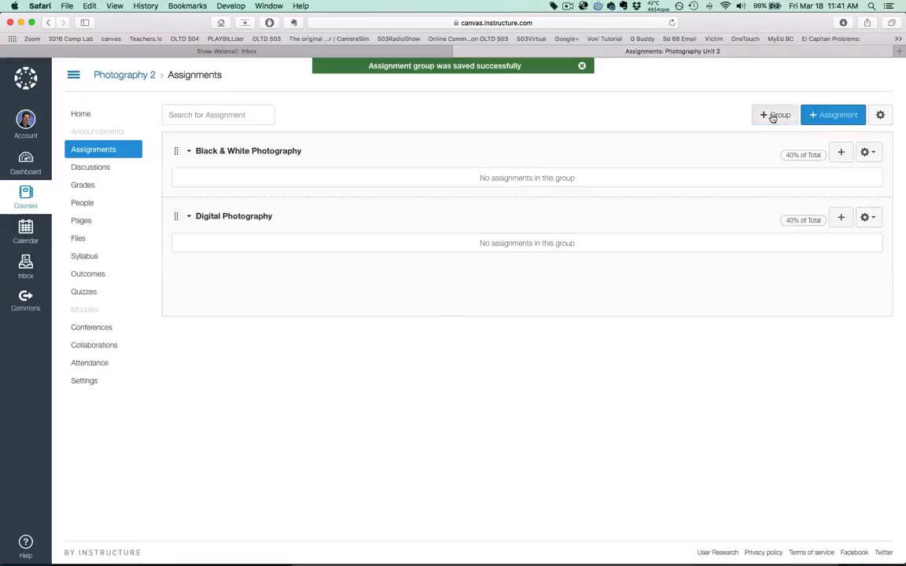
# Step: Add an assignment group named "Website Design", copied from the Word notes, worth 20% of the total grade
pyautogui.click(773, 117)
pyautogui.press('super+Tab')
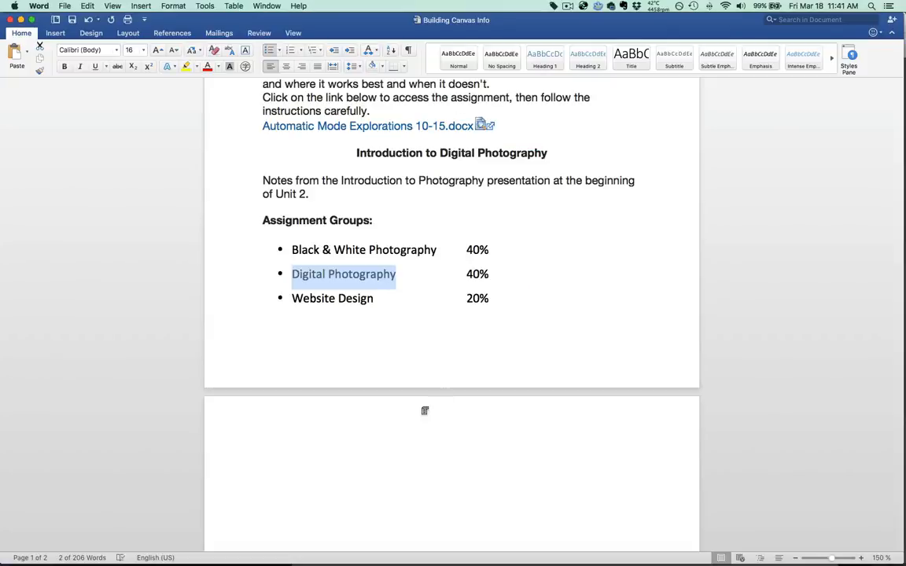
pyautogui.moveTo(374, 299); pyautogui.dragTo(318, 299)
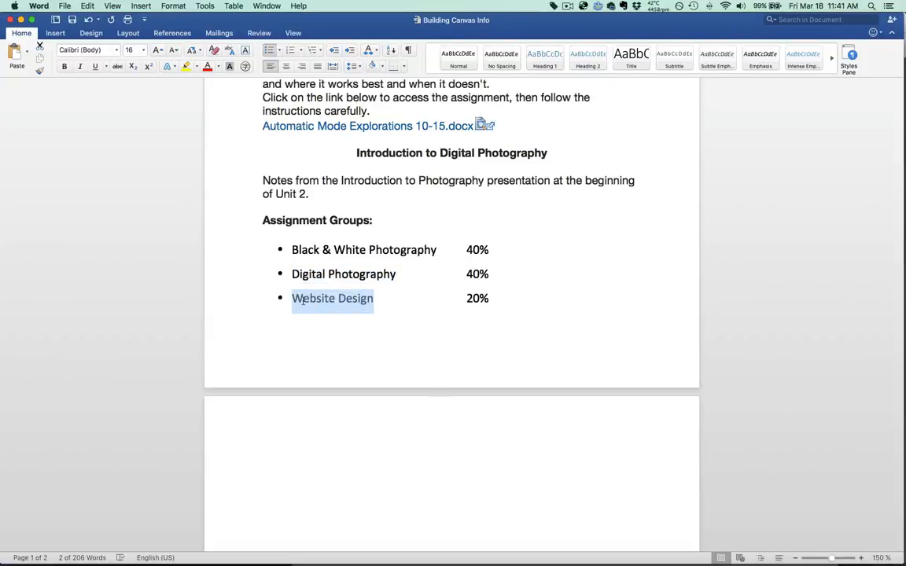
pyautogui.press('super+c')
pyautogui.press('super+Tab')
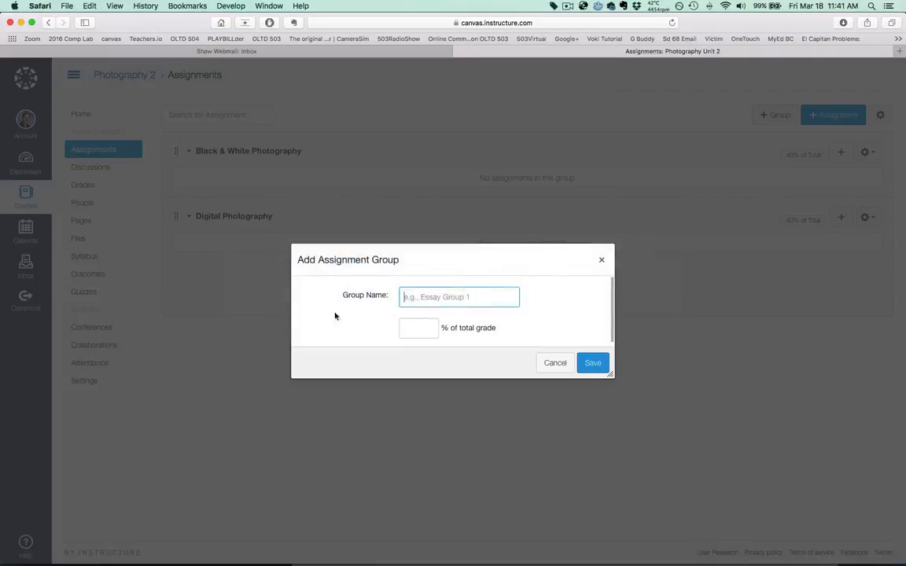
pyautogui.press('super+v')
pyautogui.click(438, 328)
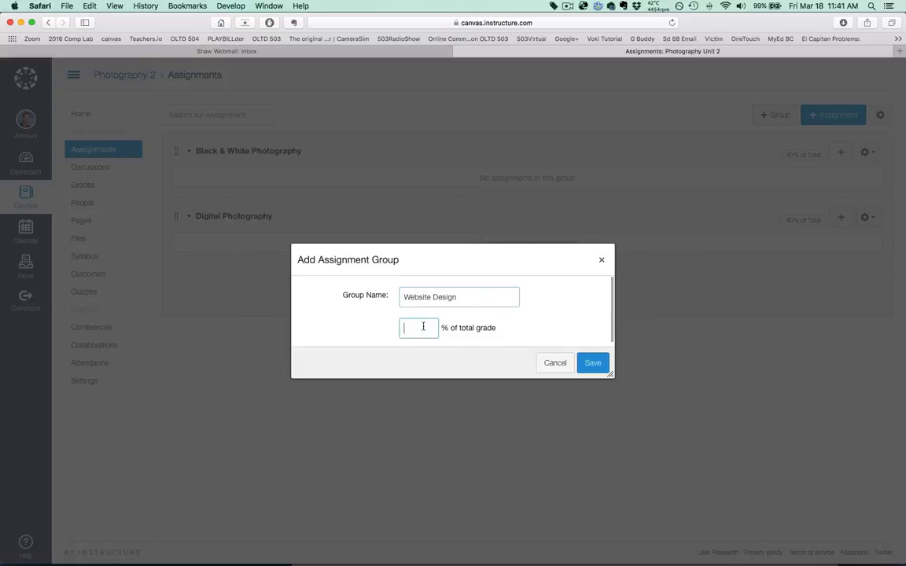
pyautogui.write('20')
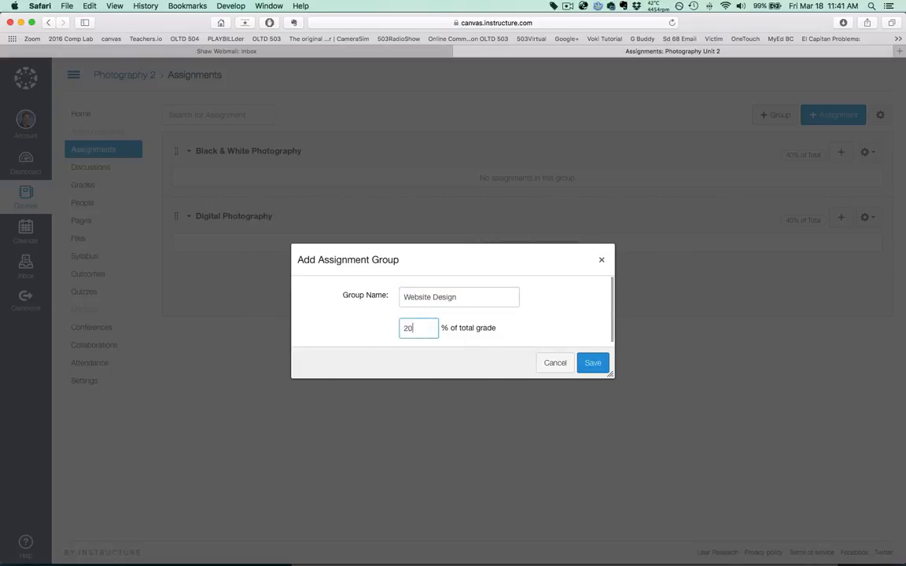
pyautogui.click(592, 362)
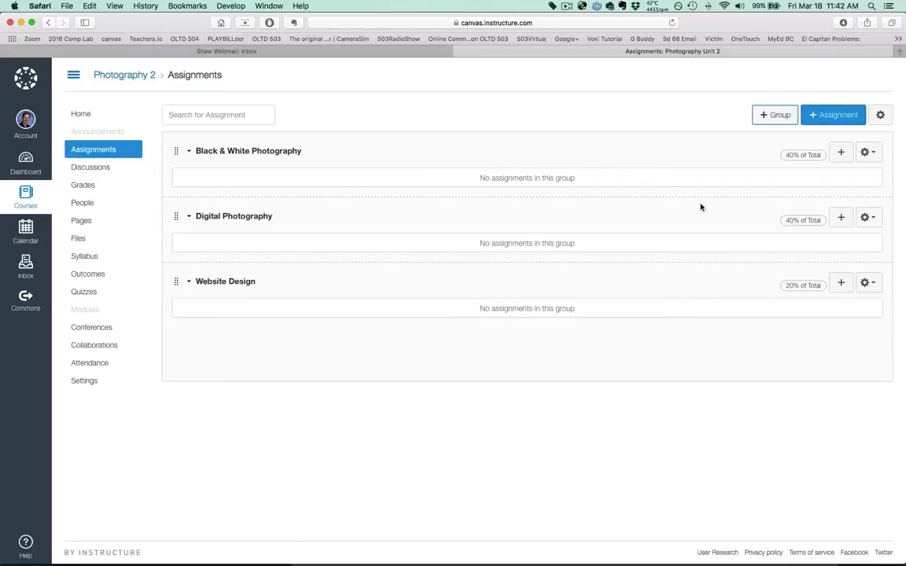
# Step: Start a new full assignment and name it "Rule of Thirds" using the heading copied from the Word notes
pyautogui.click(825, 115)
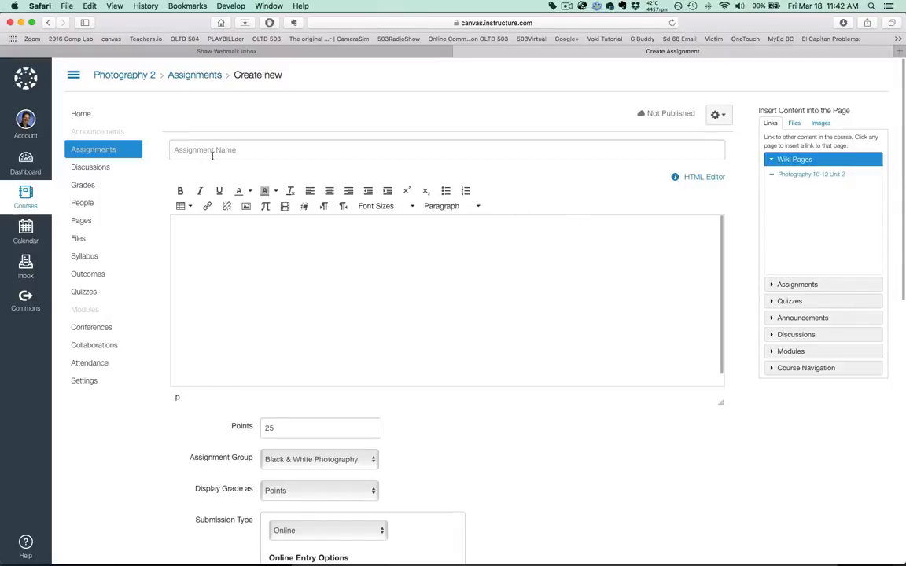
pyautogui.press('super+Tab')
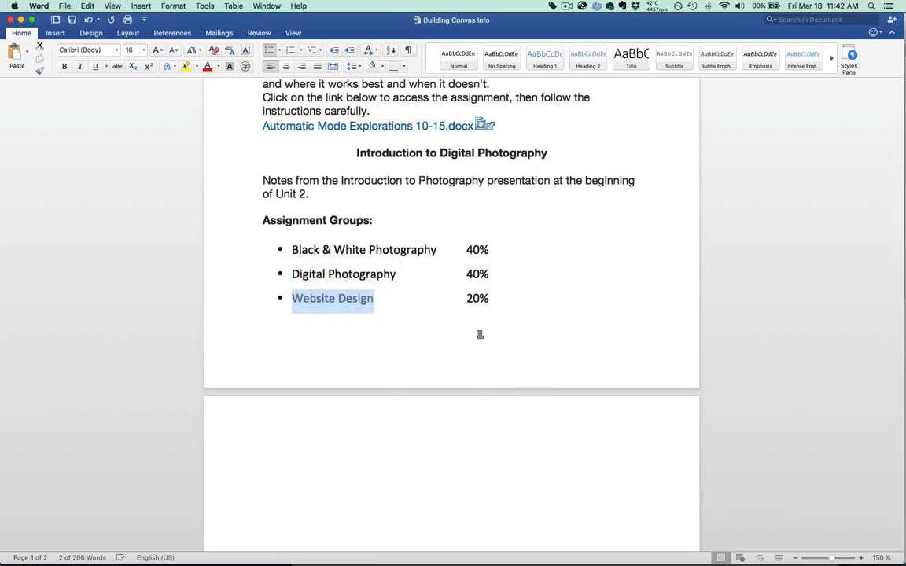
pyautogui.scroll(10, 480, 335)
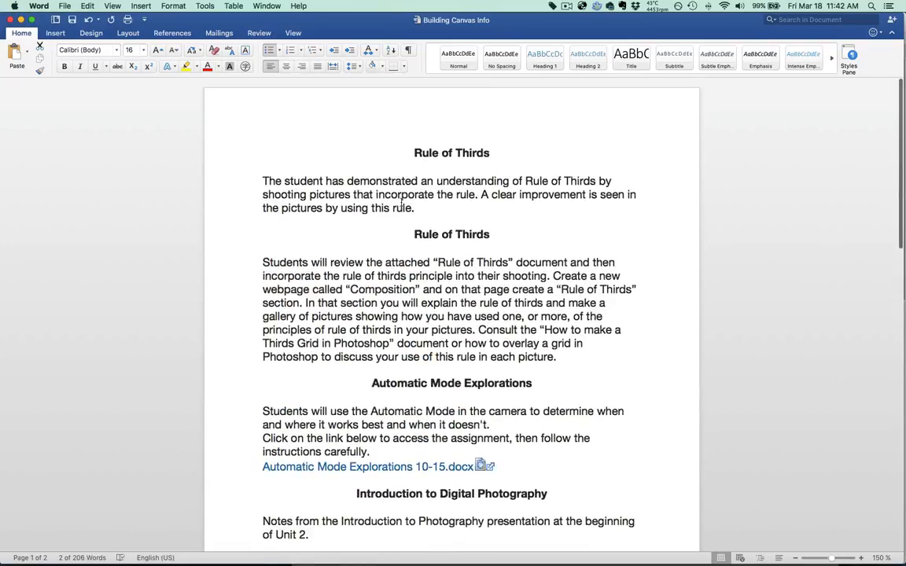
pyautogui.moveTo(414, 234); pyautogui.dragTo(477, 237)
pyautogui.press('super+Tab')
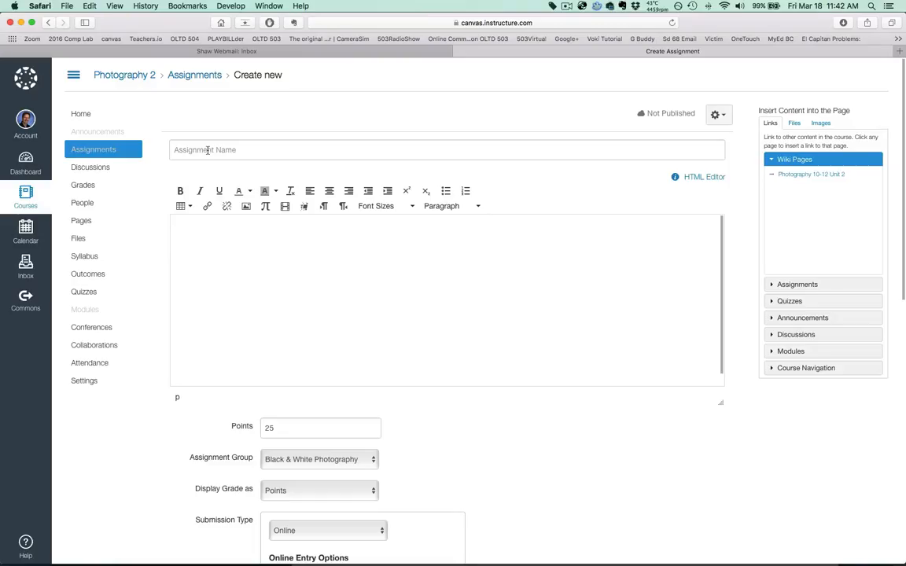
pyautogui.click(207, 149)
pyautogui.press('super+v')
# Step: Copy the Rule of Thirds instructions paragraph from the Word notes into the assignment's description
pyautogui.press('super+Tab')
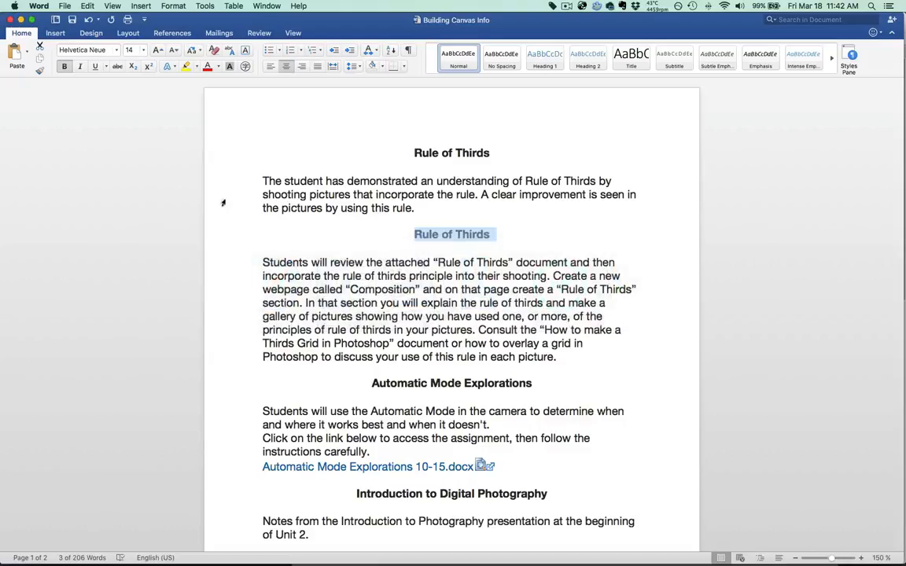
pyautogui.moveTo(263, 261); pyautogui.dragTo(569, 355)
pyautogui.press('super+Tab')
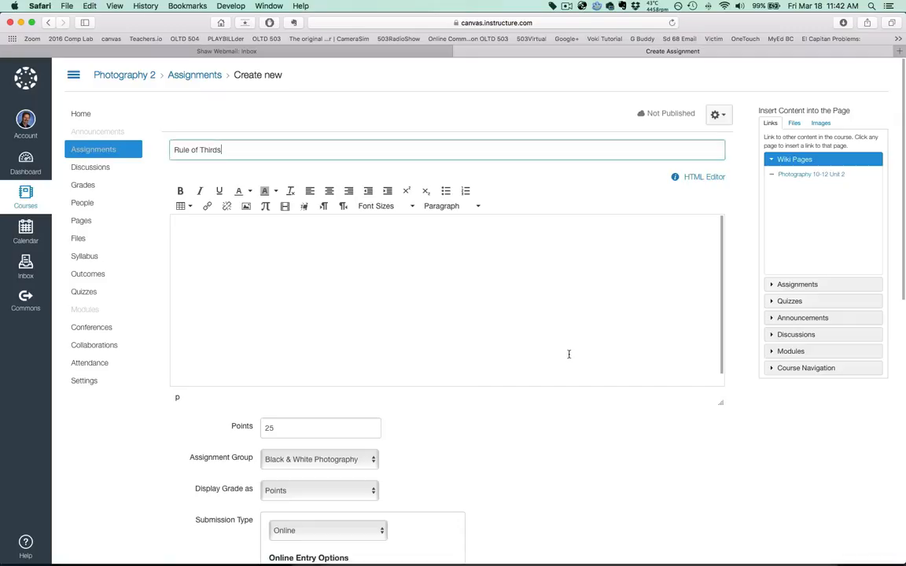
pyautogui.click(213, 242)
pyautogui.press('super+v')
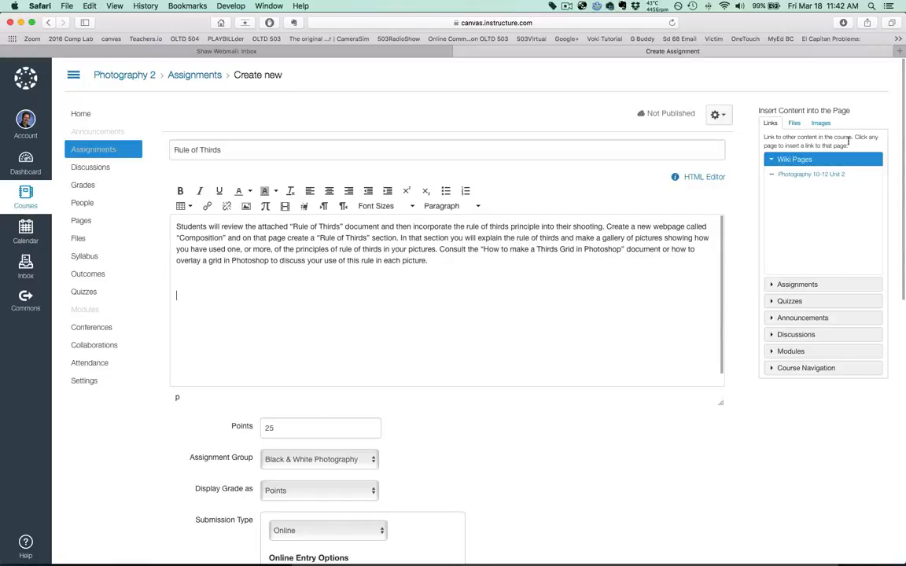
# Step: Insert a link to the course file "Lesson 1 - Rule of Thirds.docx" below the assignment's description
pyautogui.click(796, 123)
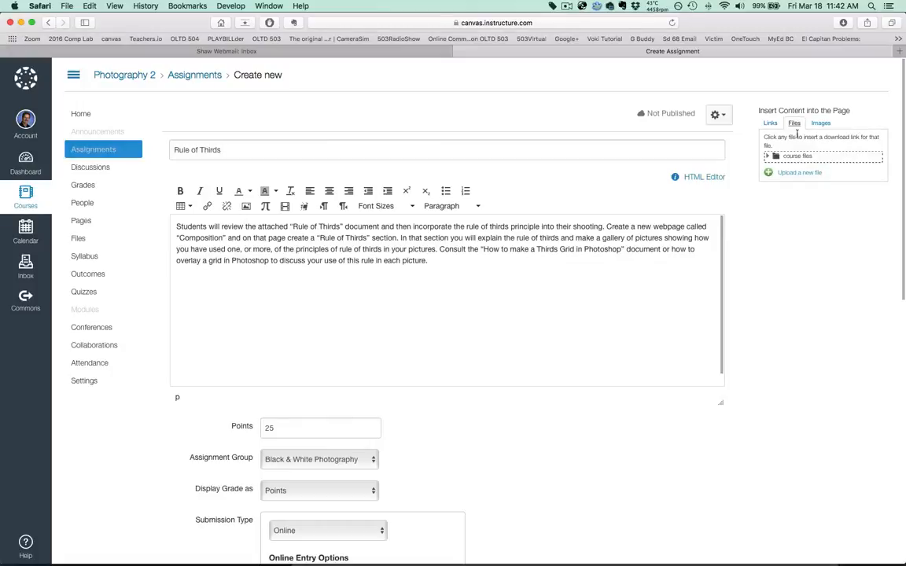
pyautogui.click(794, 156)
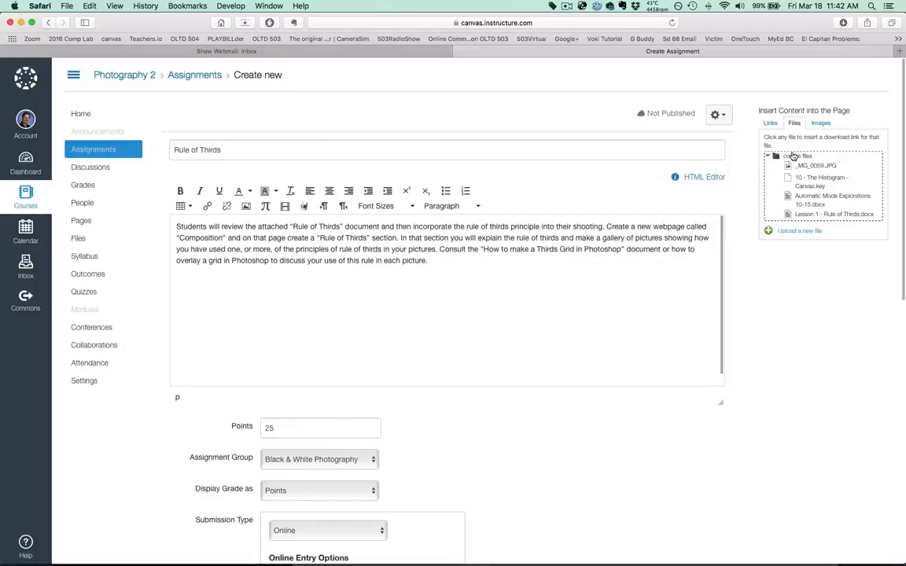
pyautogui.click(809, 216)
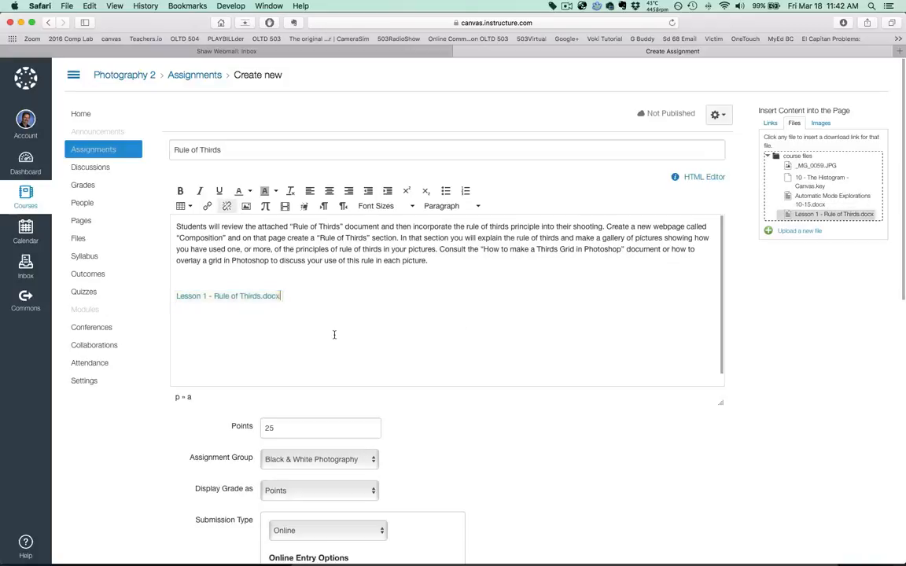
# Step: Set the Rule of Thirds assignment's points to 5 and place it in the Digital Photography assignment group
pyautogui.scroll(-1, 334, 335)
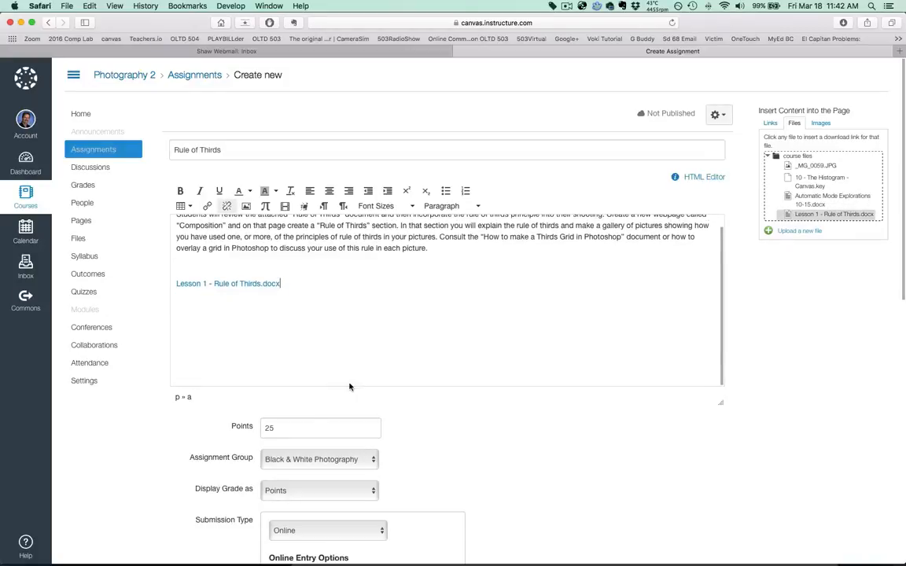
pyautogui.moveTo(300, 423); pyautogui.dragTo(260, 427)
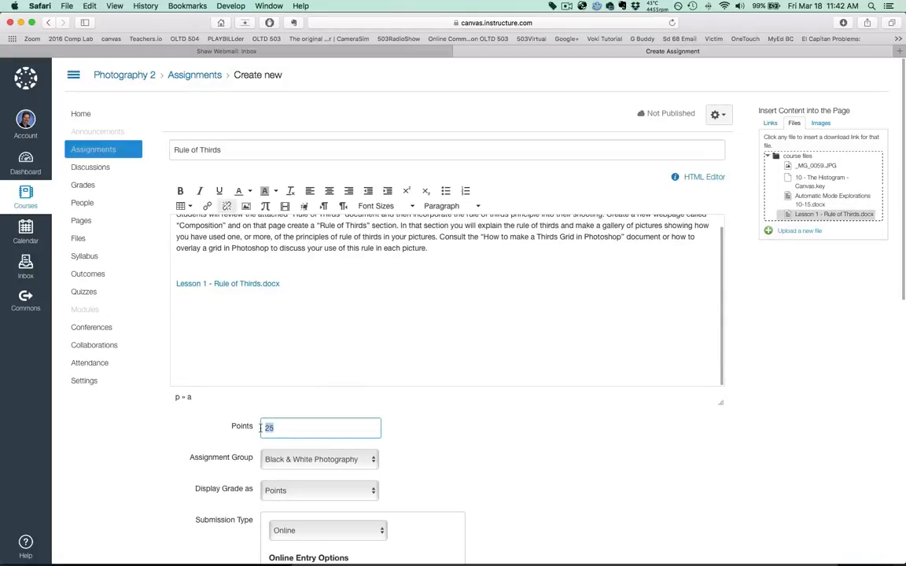
pyautogui.write('5')
pyautogui.click(364, 462)
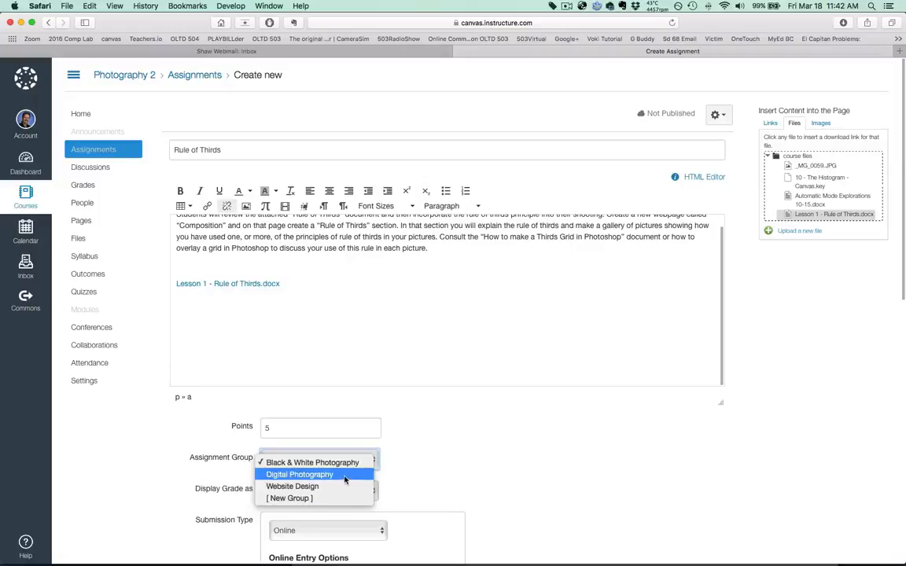
pyautogui.click(344, 478)
# Step: Keep Online as the submission type and allow File Uploads in addition to Website URL entries
pyautogui.scroll(-3, 504, 476)
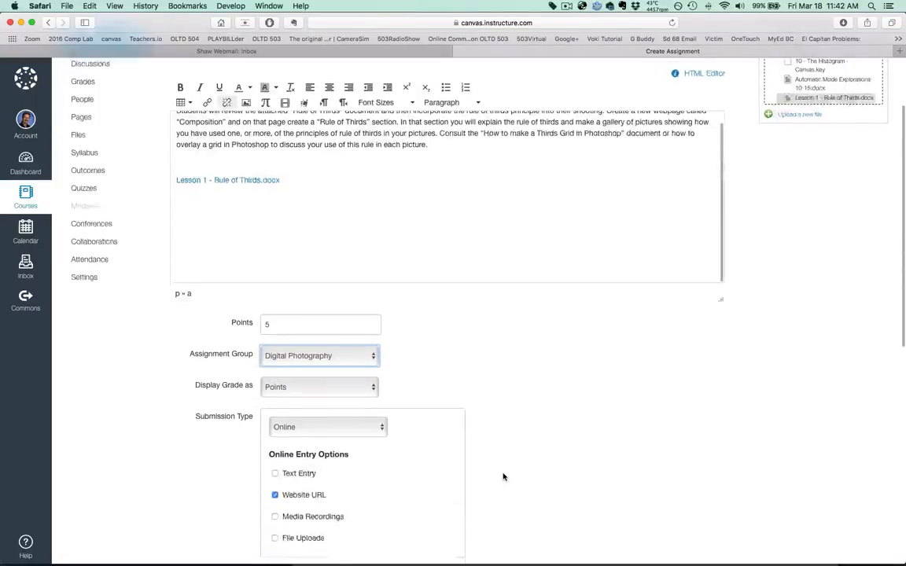
pyautogui.scroll(-1, 503, 476)
pyautogui.scroll(-3, 764, 421)
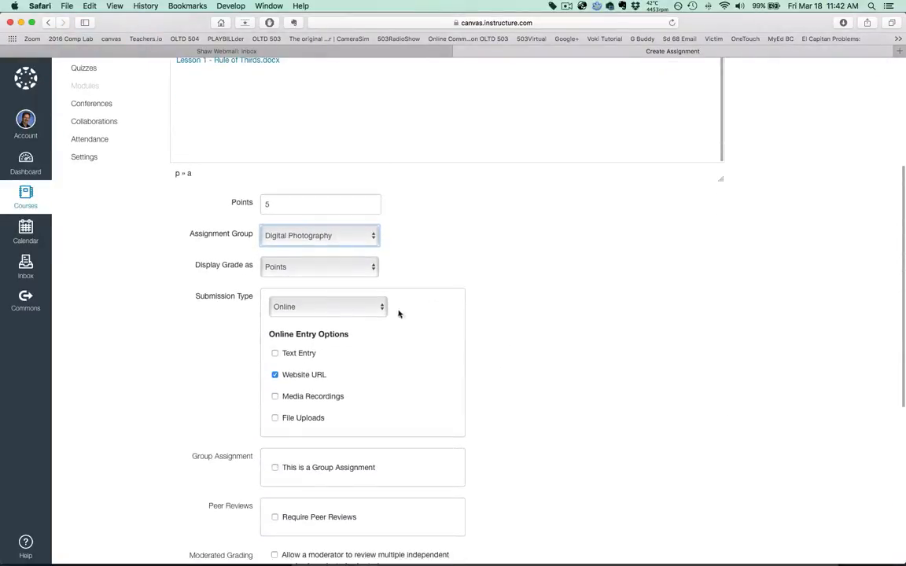
pyautogui.click(372, 309)
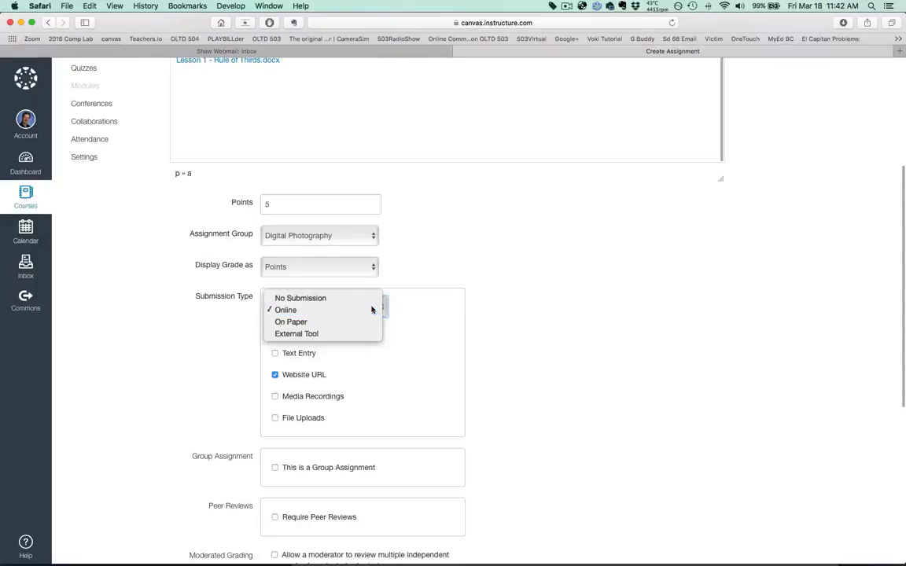
pyautogui.click(370, 309)
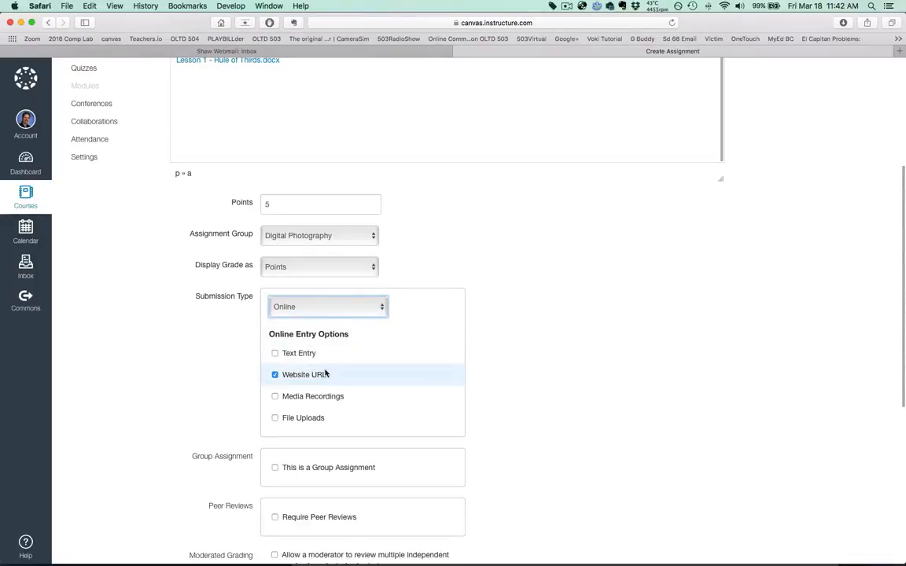
pyautogui.scroll(-3, 726, 352)
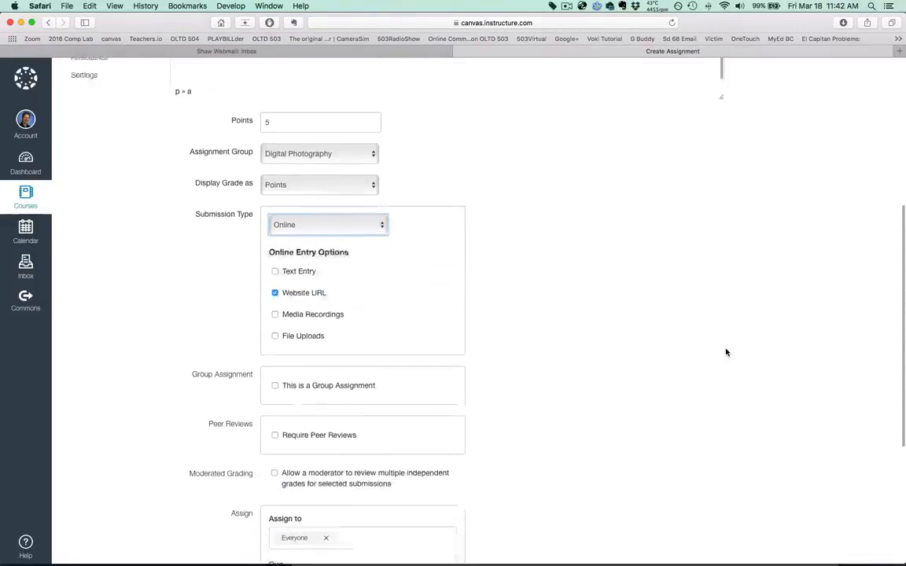
pyautogui.click(274, 307)
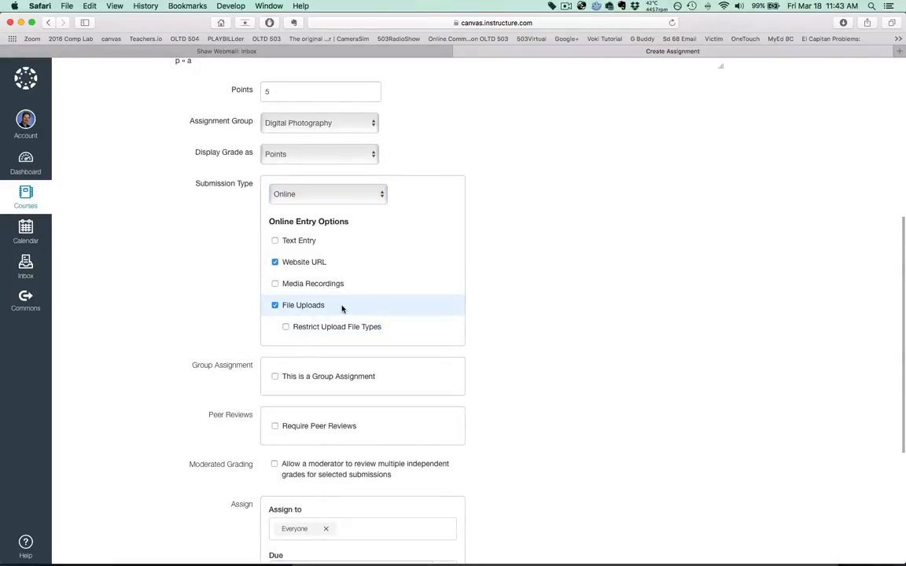
# Step: Restrict the upload file types to the extensions .doc, .docx, .jpeg
pyautogui.click(284, 328)
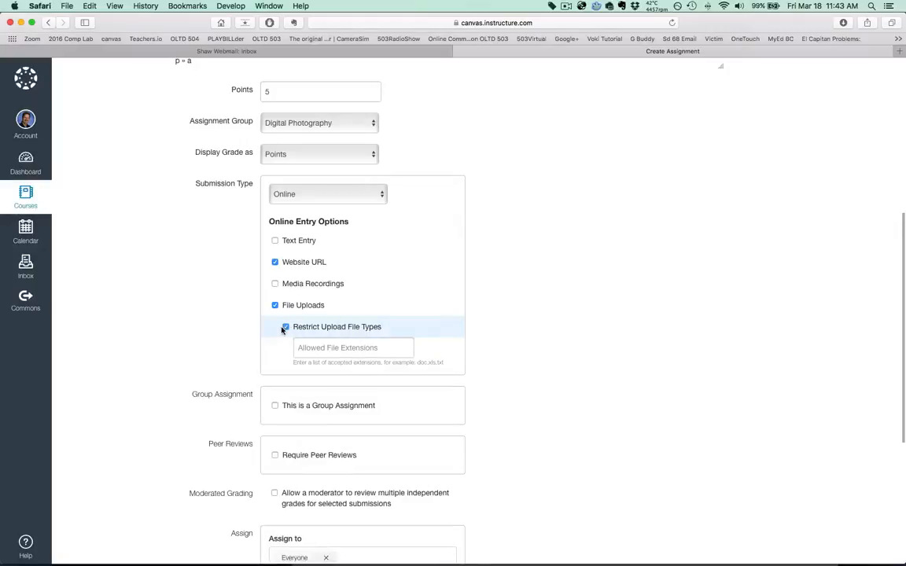
pyautogui.click(323, 348)
pyautogui.scroll(-1, 324, 350)
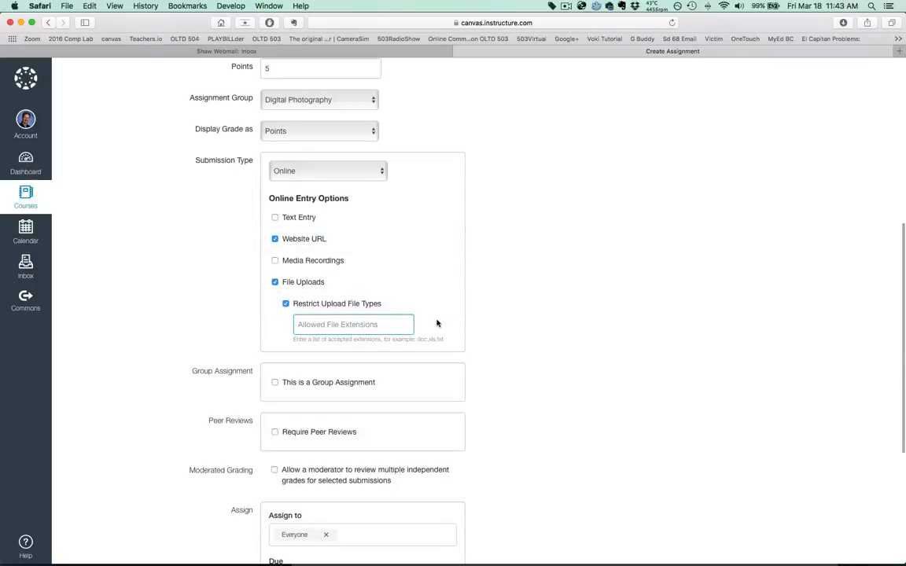
pyautogui.write('.doc, .docx')
pyautogui.scroll(-1, 327, 323)
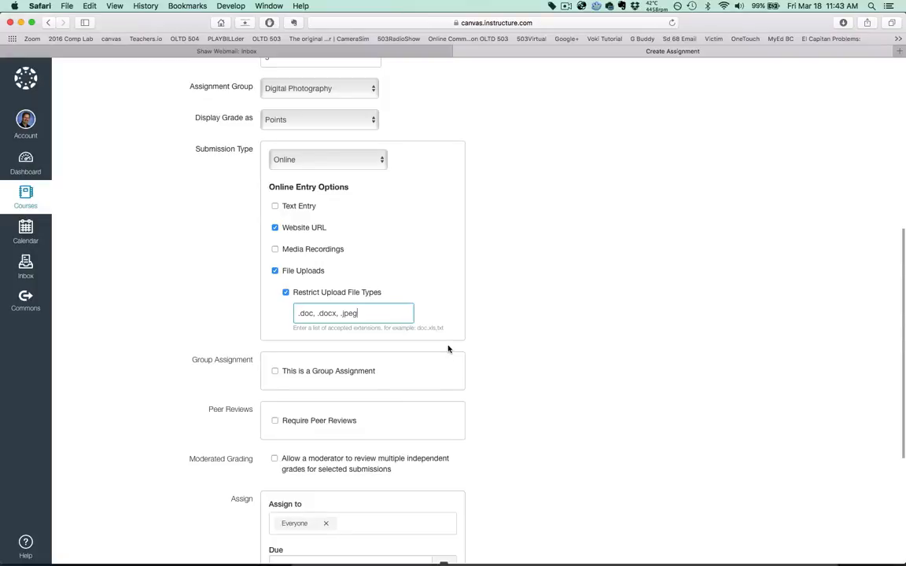
# Step: Assign the assignment to the Photography Unit 2 course section instead of Everyone
pyautogui.scroll(-4, 494, 361)
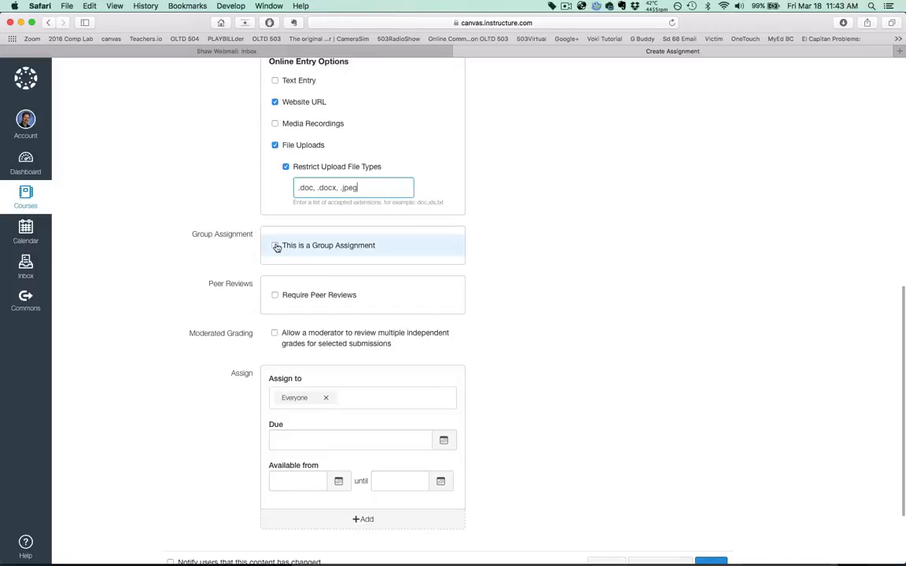
pyautogui.scroll(-3, 290, 301)
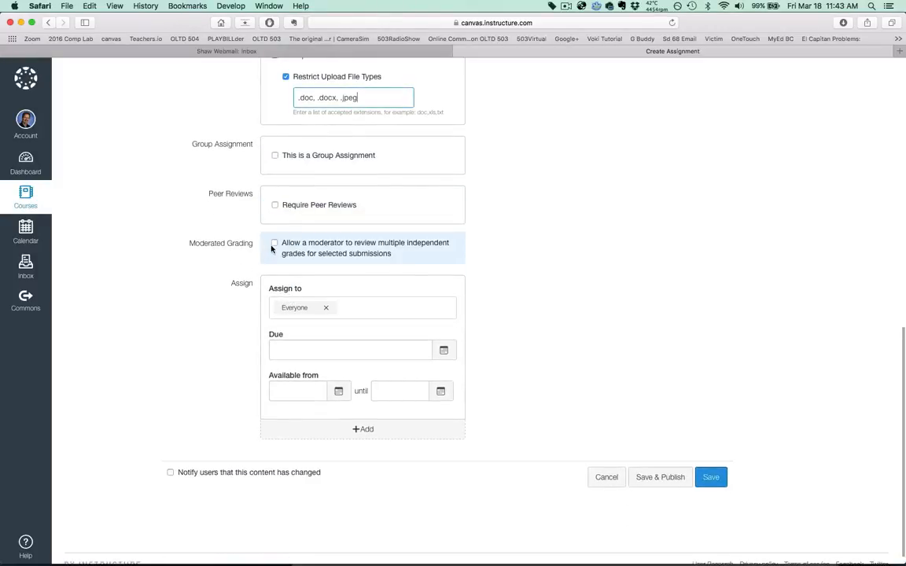
pyautogui.click(325, 308)
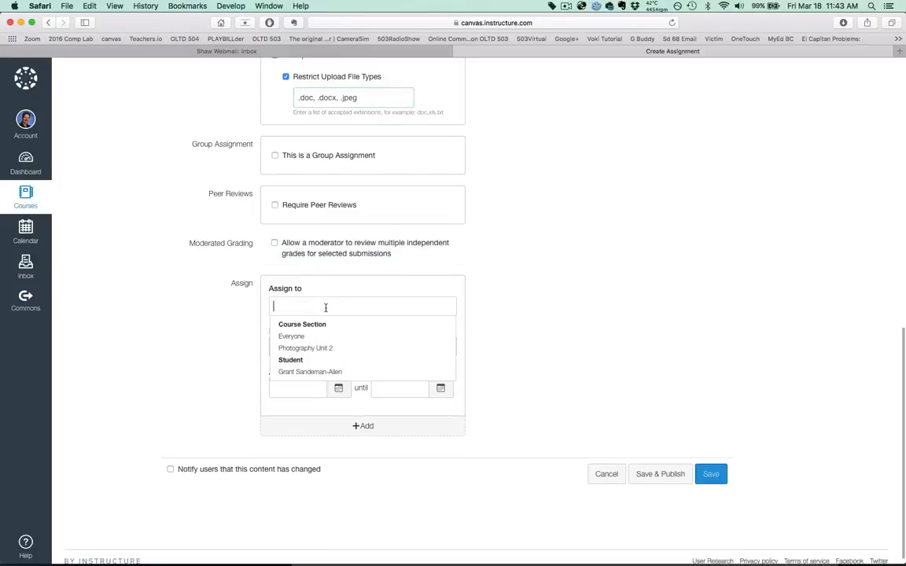
pyautogui.click(328, 348)
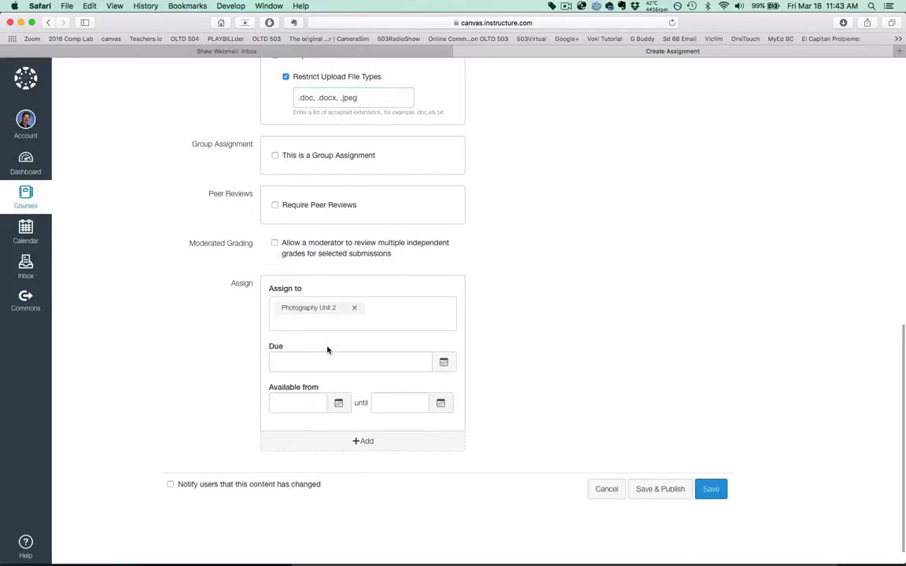
# Step: Set the assignment's due date to March 25, 2016 at 11:59 pm
pyautogui.click(444, 363)
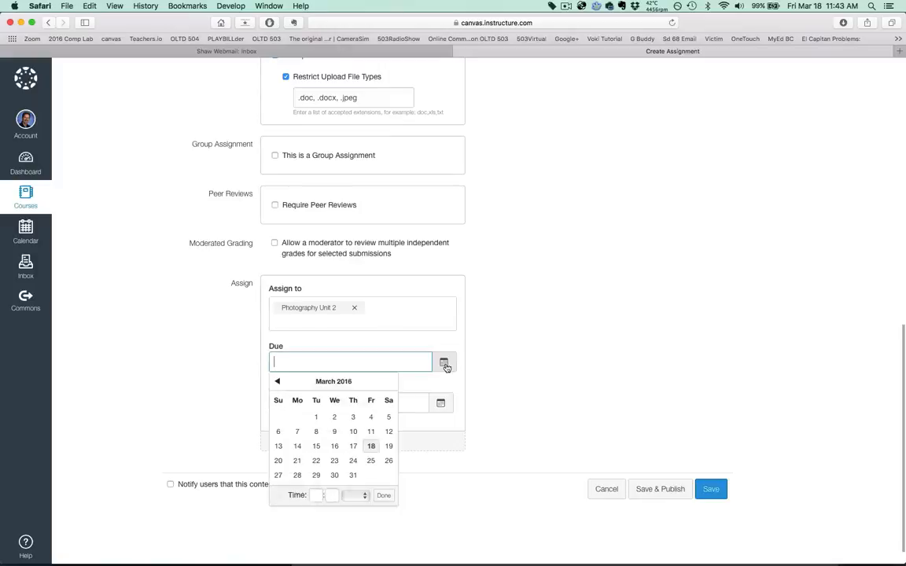
pyautogui.click(370, 462)
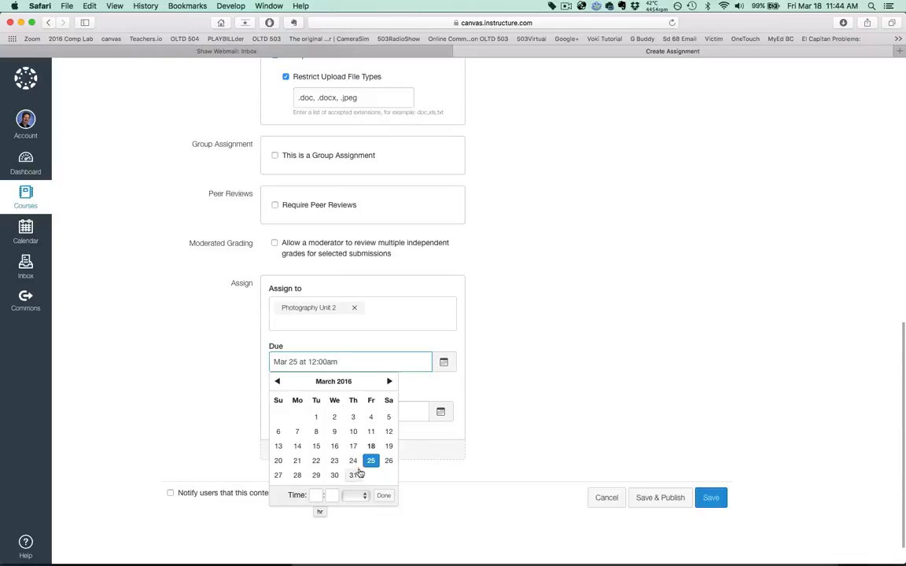
pyautogui.click(318, 495)
pyautogui.write('11')
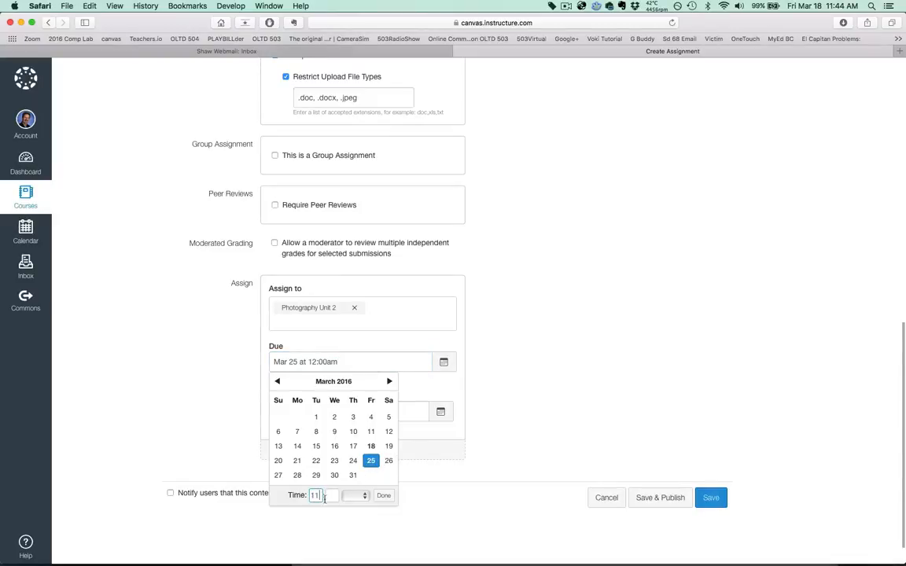
pyautogui.press('Tab')
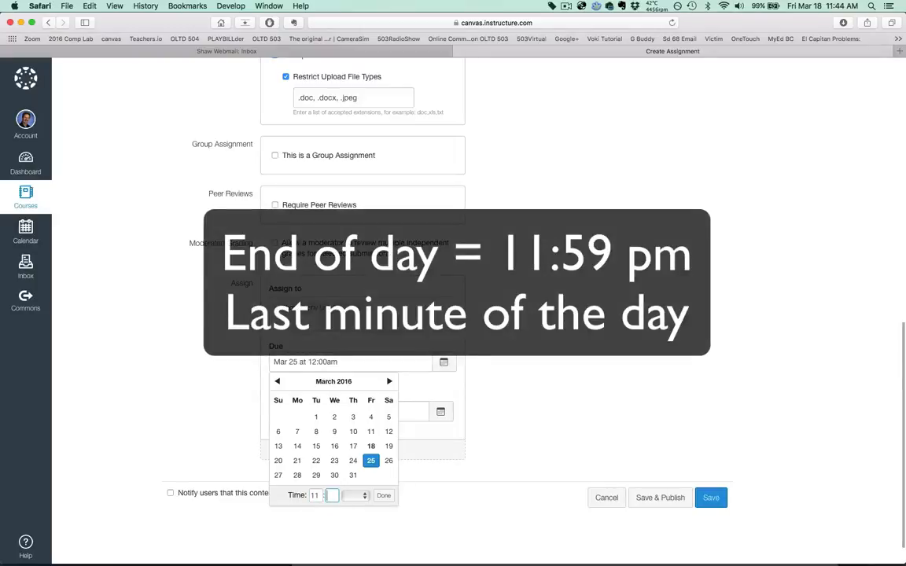
pyautogui.click(364, 497)
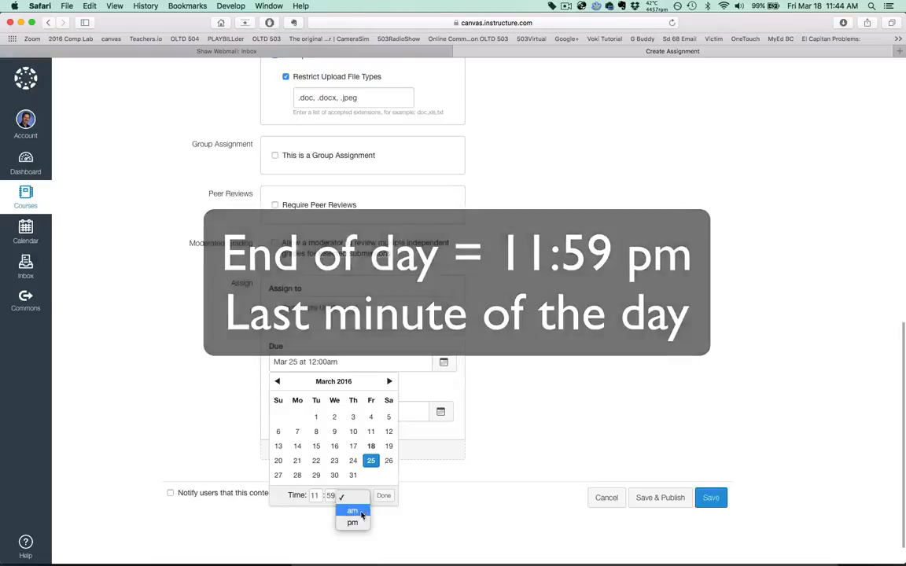
pyautogui.click(358, 522)
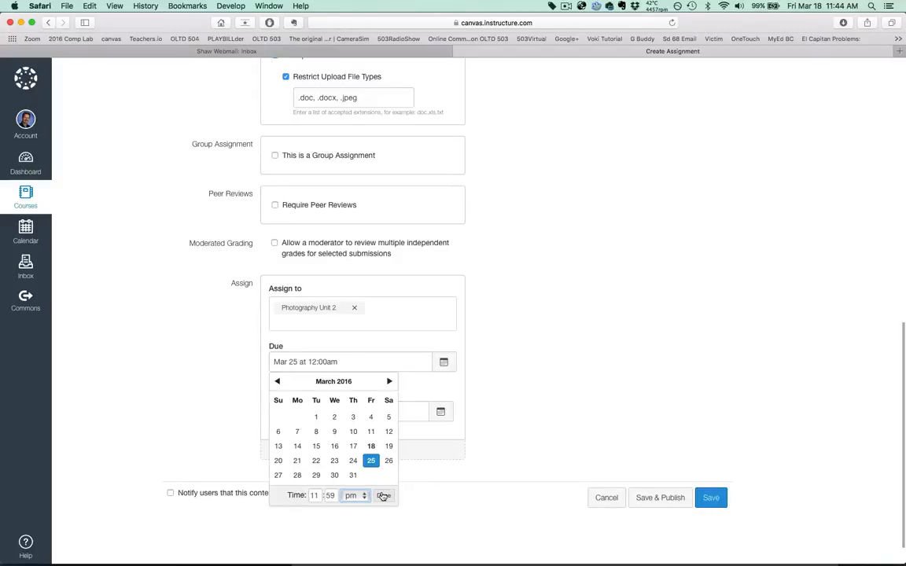
pyautogui.click(383, 495)
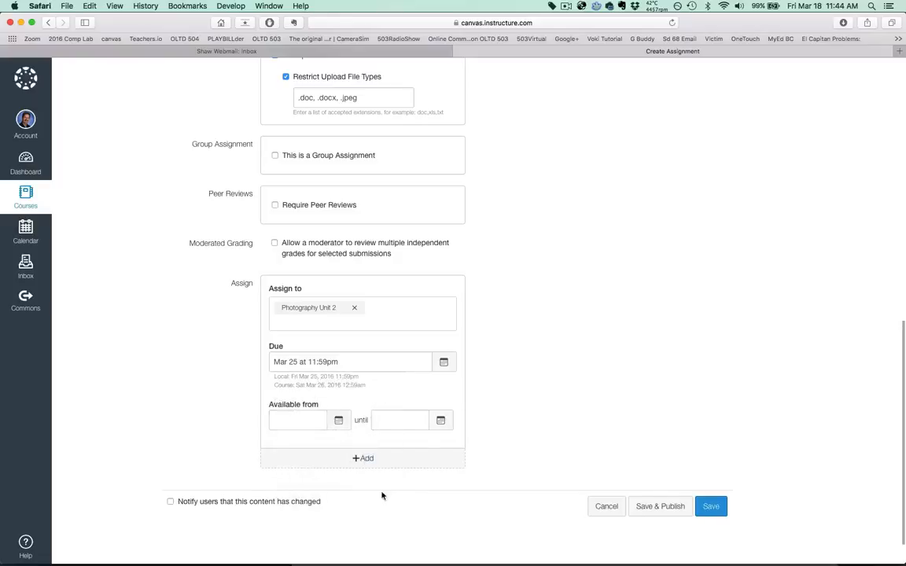
# Step: Make the assignment available from March 18, 2016 at 12:01 am
pyautogui.click(338, 421)
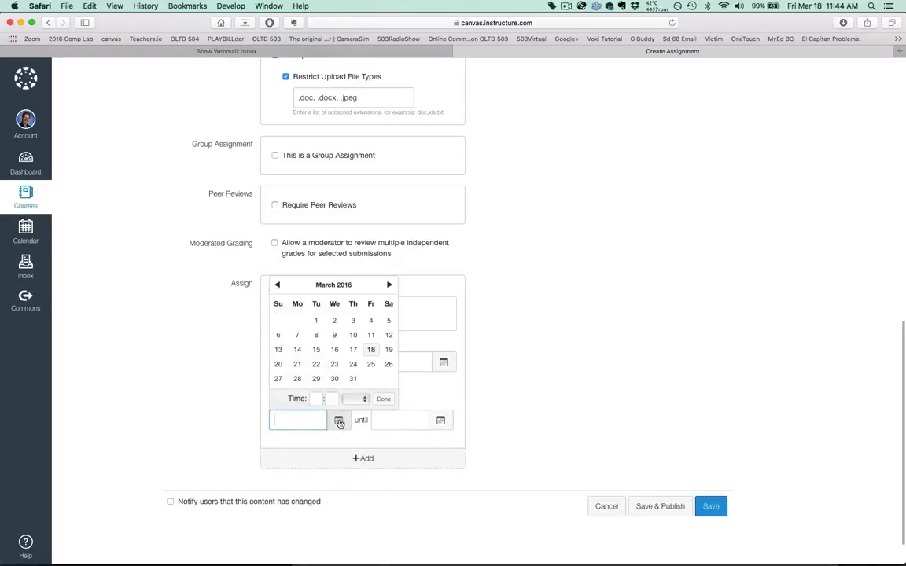
pyautogui.click(371, 350)
pyautogui.click(319, 399)
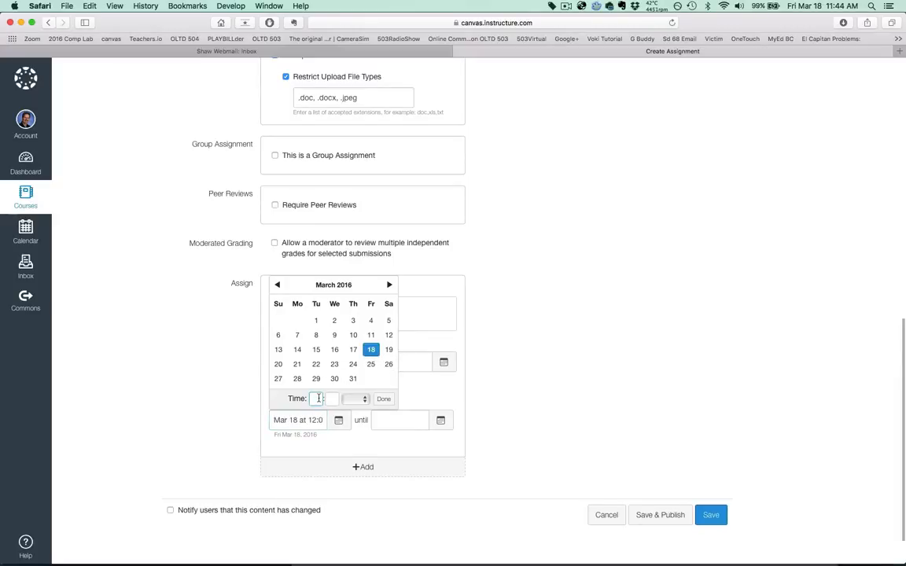
pyautogui.write('12')
pyautogui.press('Tab')
pyautogui.write('01')
pyautogui.click(354, 399)
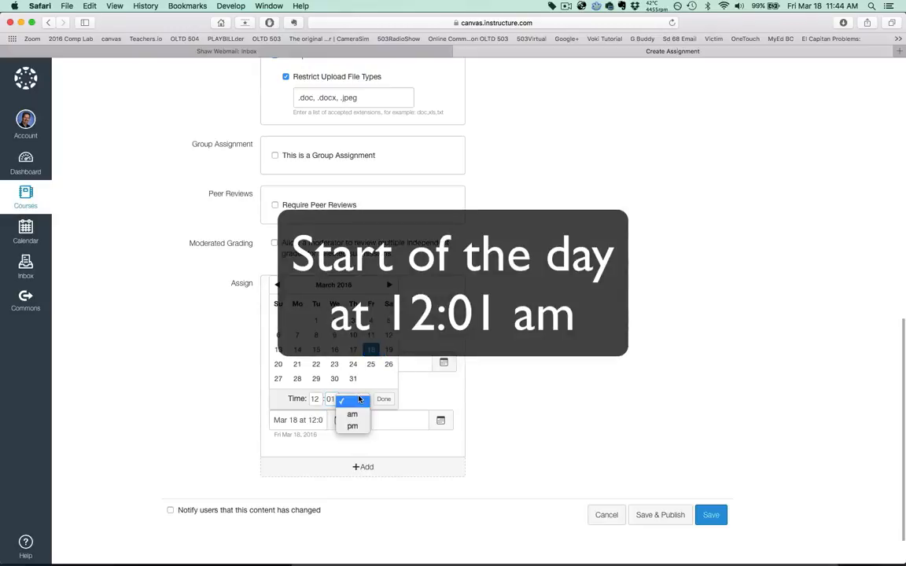
pyautogui.click(354, 415)
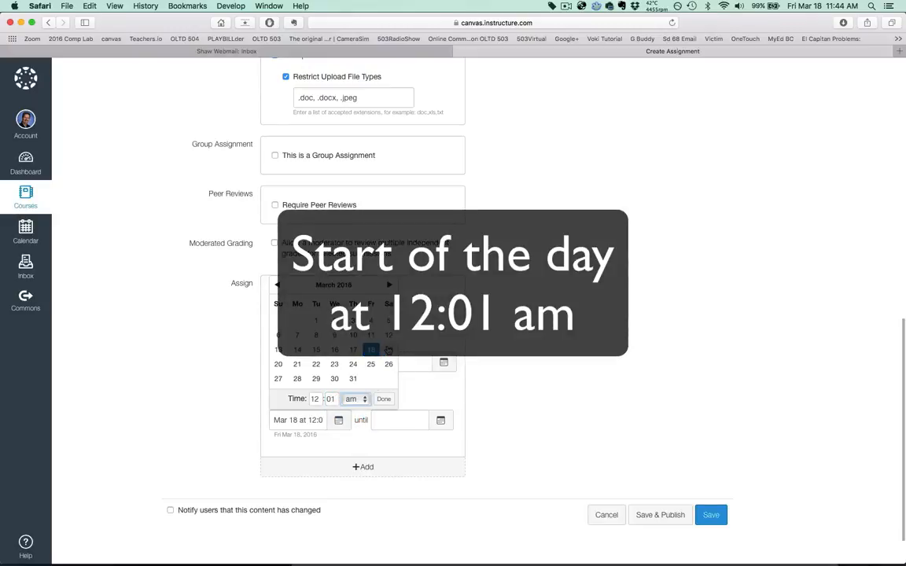
pyautogui.click(384, 399)
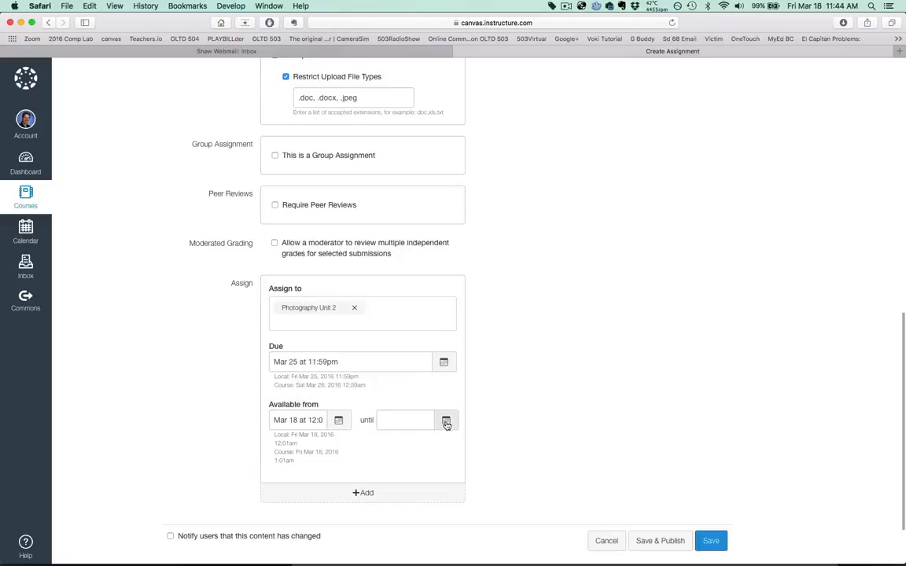
# Step: Set the end of the assignment's availability to April 1, 2016 at 11:59 pm
pyautogui.click(446, 423)
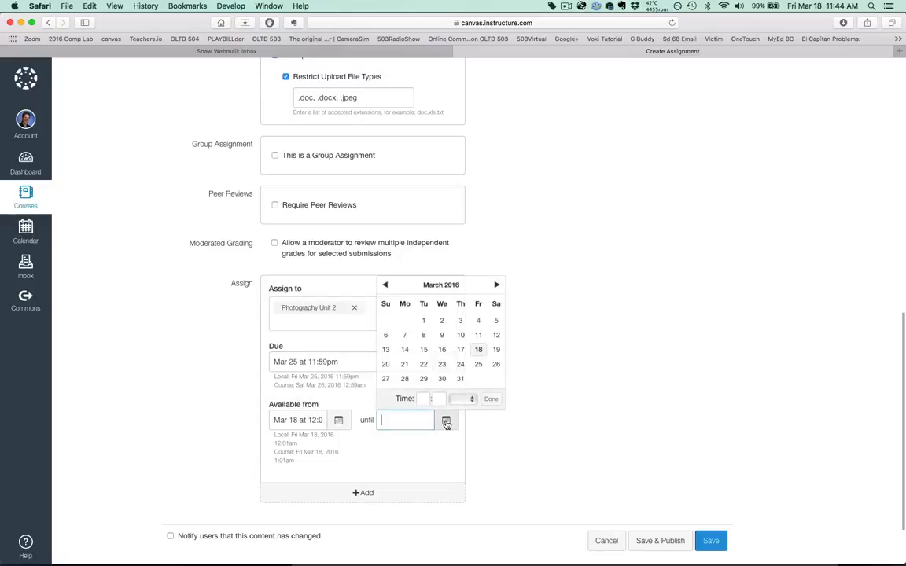
pyautogui.click(497, 286)
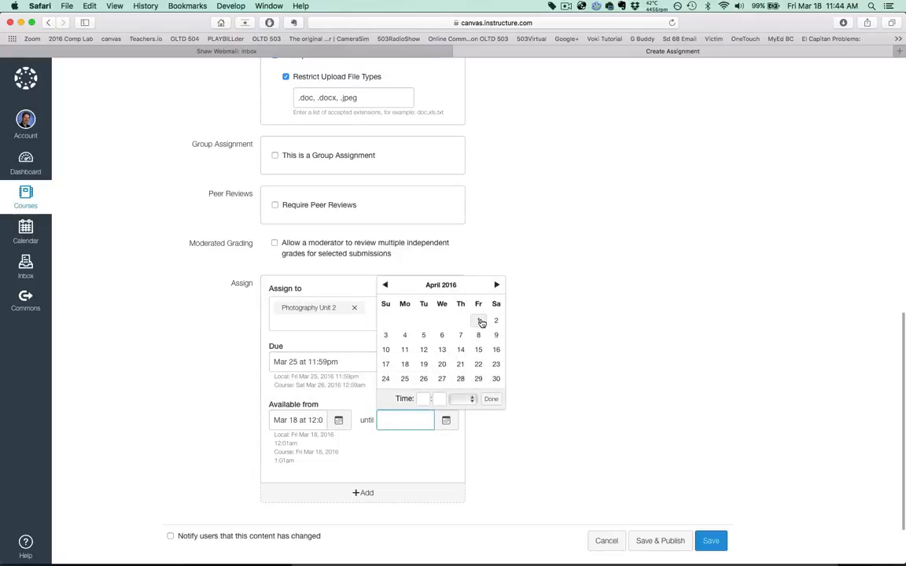
pyautogui.click(478, 320)
pyautogui.click(422, 399)
pyautogui.write('11')
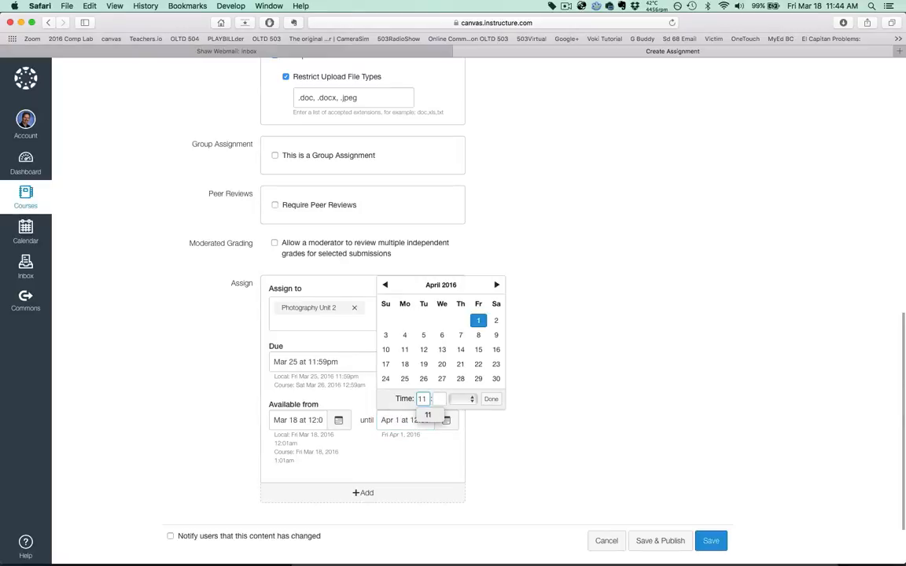
pyautogui.write('5')
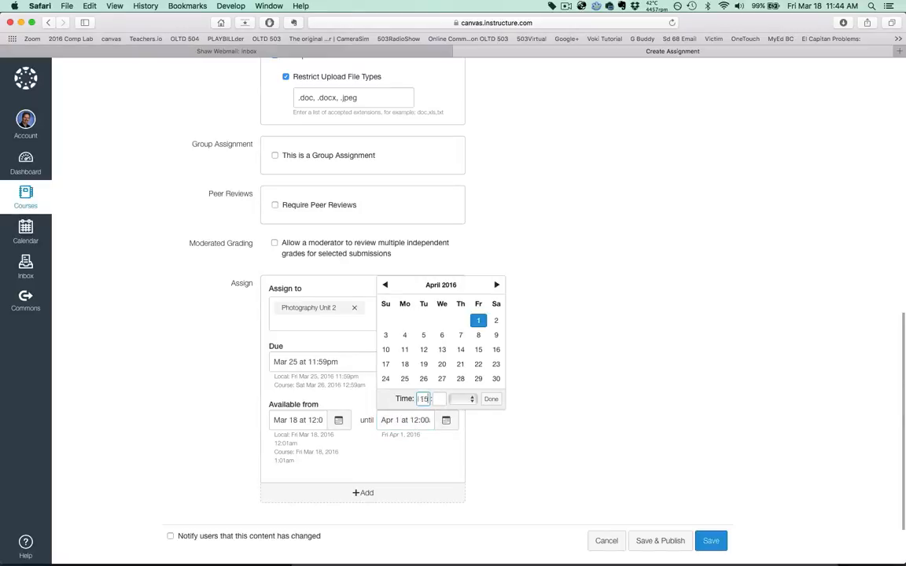
pyautogui.press('Tab')
pyautogui.click(464, 399)
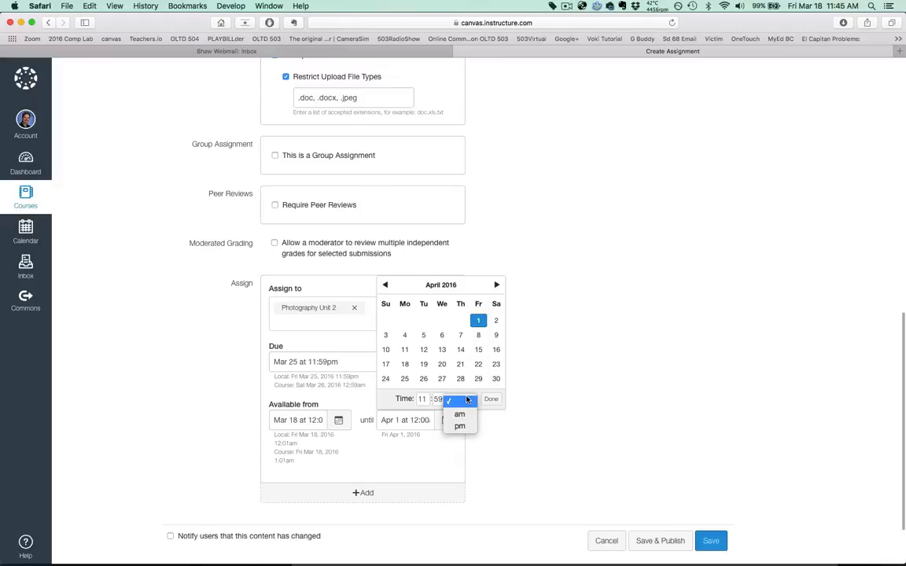
pyautogui.click(460, 426)
pyautogui.click(491, 399)
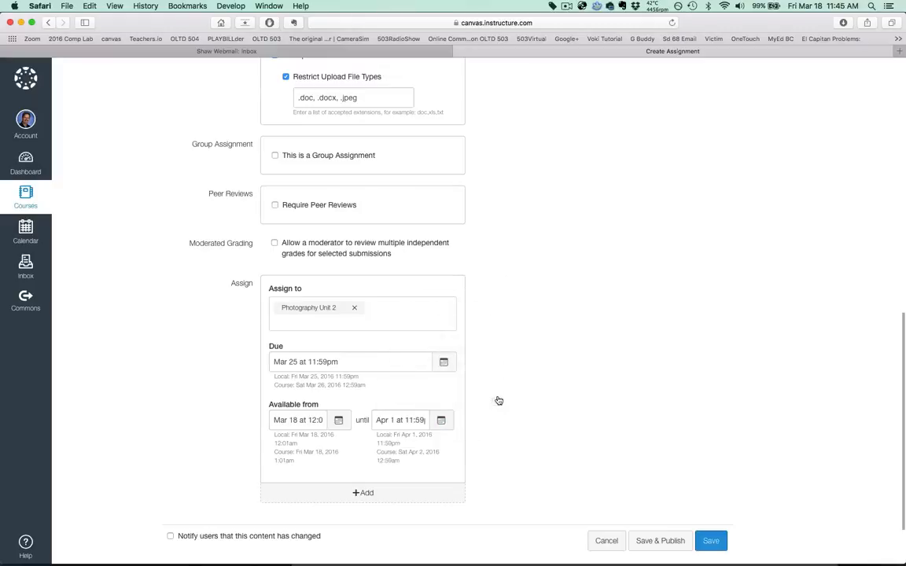
pyautogui.scroll(-3, 499, 401)
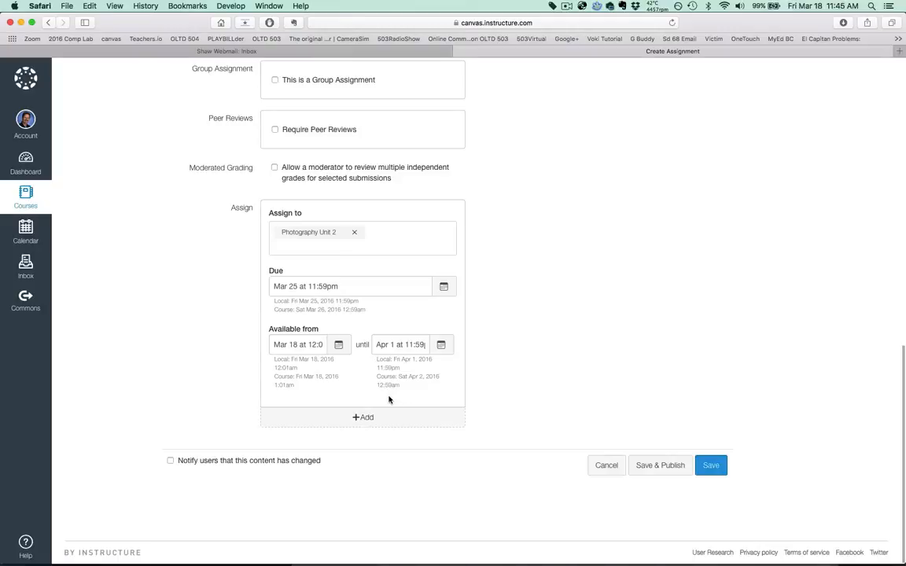
pyautogui.click(362, 417)
pyautogui.scroll(-5, 364, 417)
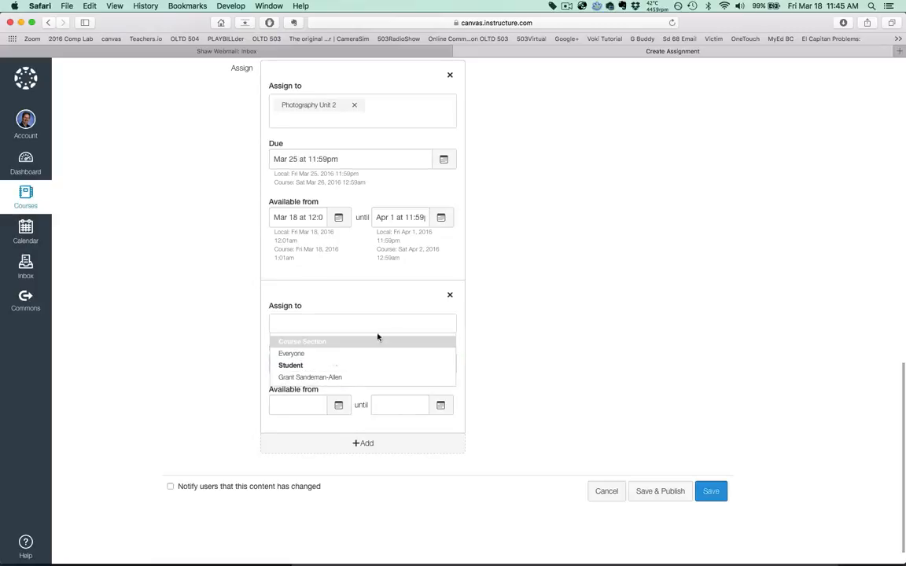
pyautogui.click(449, 295)
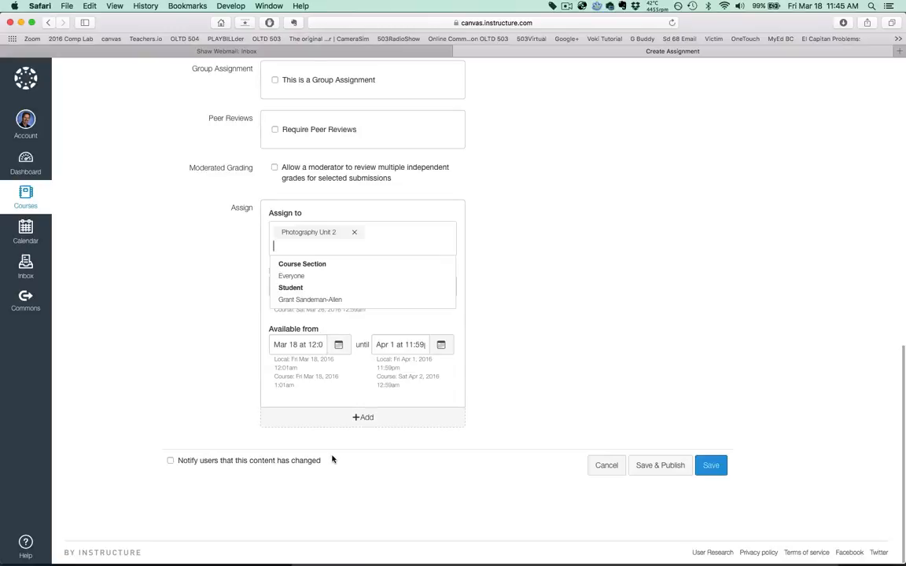
# Step: Turn on notifying users that the content has changed and save the Rule of Thirds assignment
pyautogui.click(170, 461)
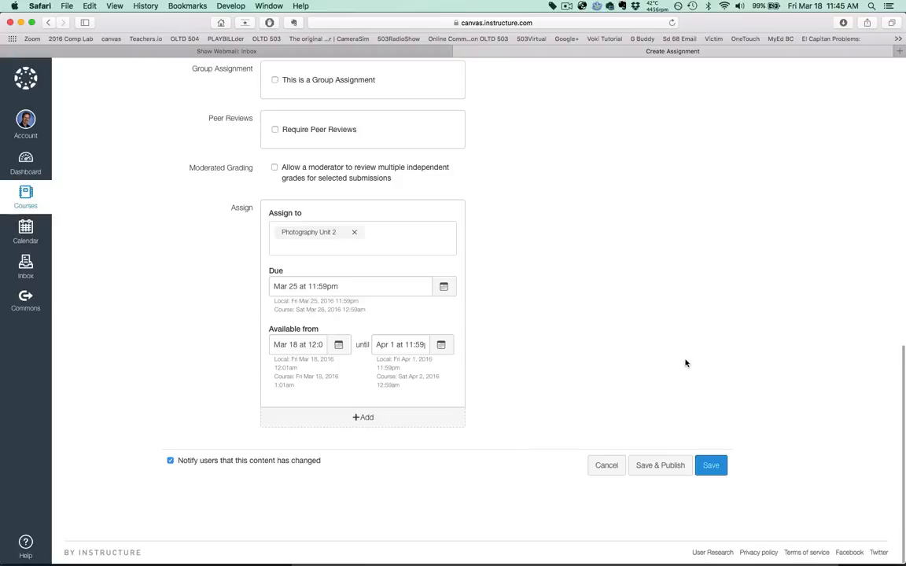
pyautogui.click(709, 463)
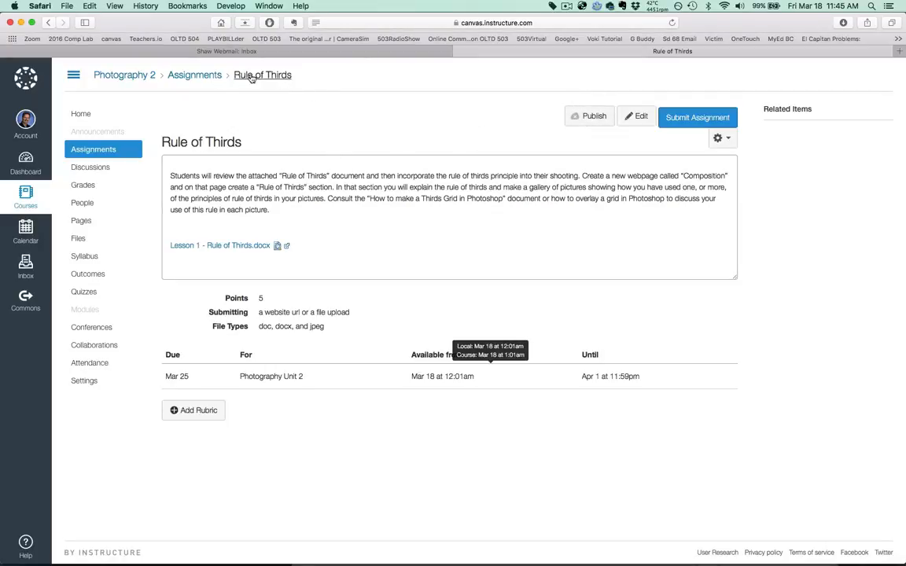
# Step: Start a new assignment named "Pinhole cameras" with the description "In the darkroom . . ."
pyautogui.click(203, 76)
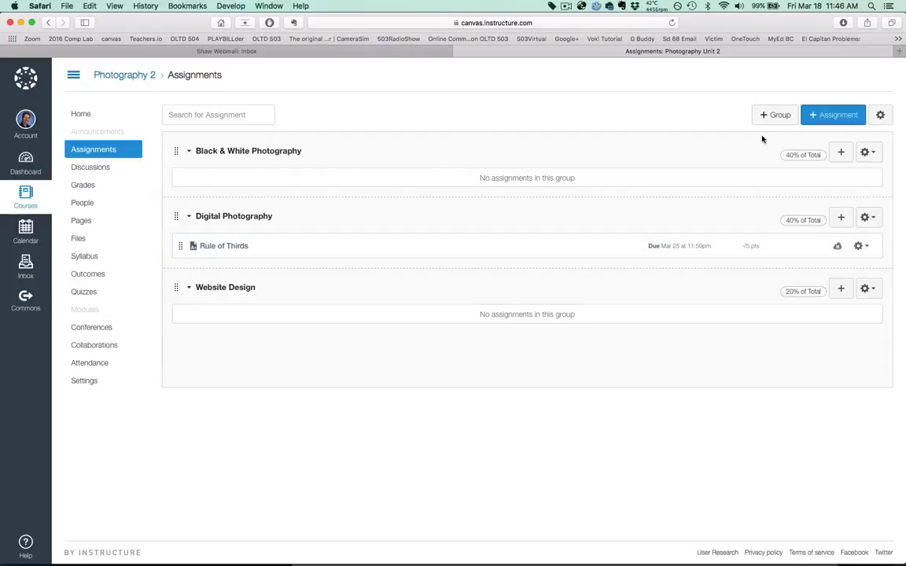
pyautogui.click(825, 118)
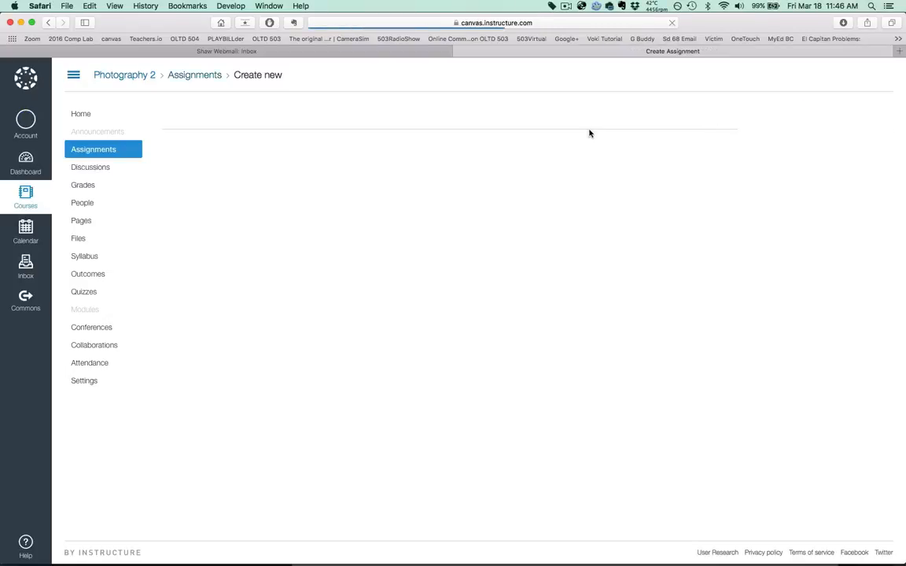
pyautogui.click(298, 151)
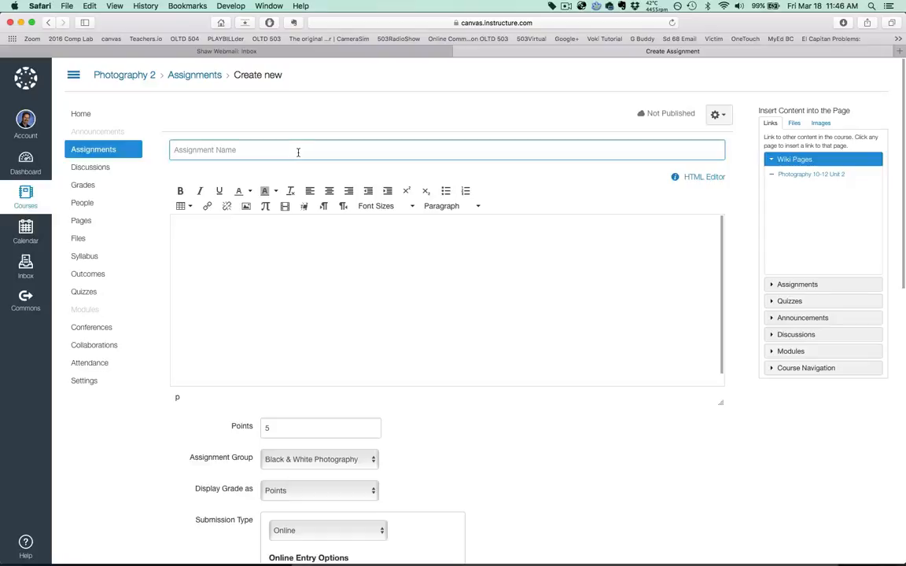
pyautogui.write('Pinhole cameras')
pyautogui.click(234, 238)
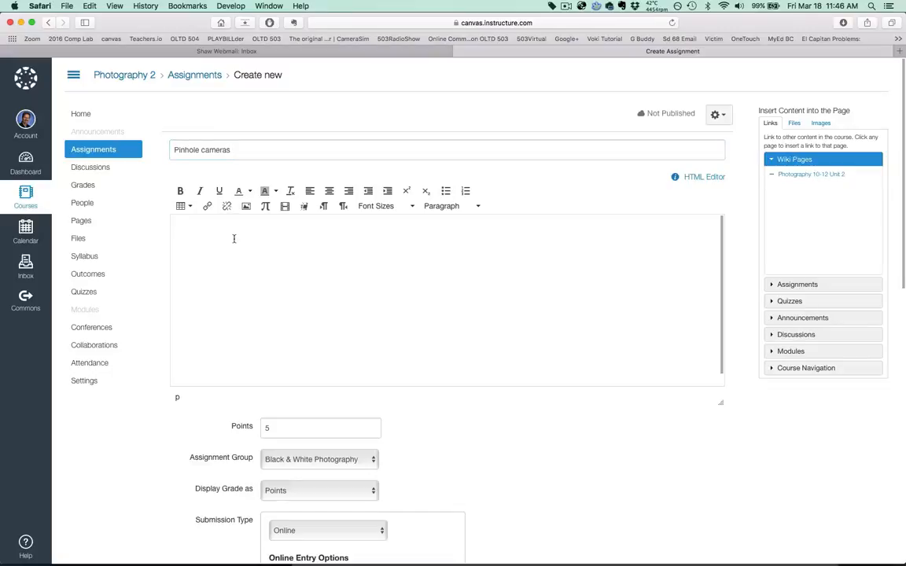
pyautogui.write('In the darkroom . . .')
# Step: Place the Pinhole cameras assignment in the Black & White Photography group, save it and return to the assignments list
pyautogui.click(304, 456)
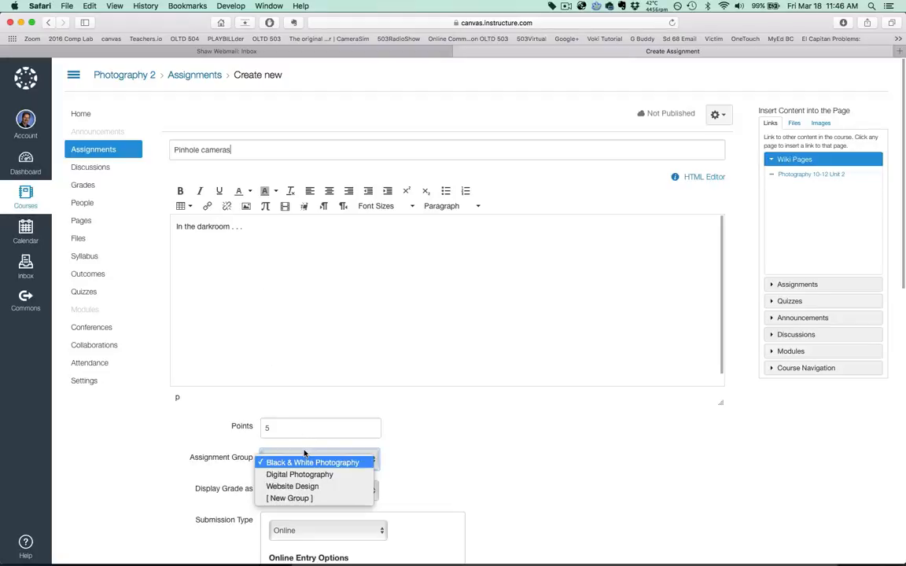
pyautogui.click(307, 462)
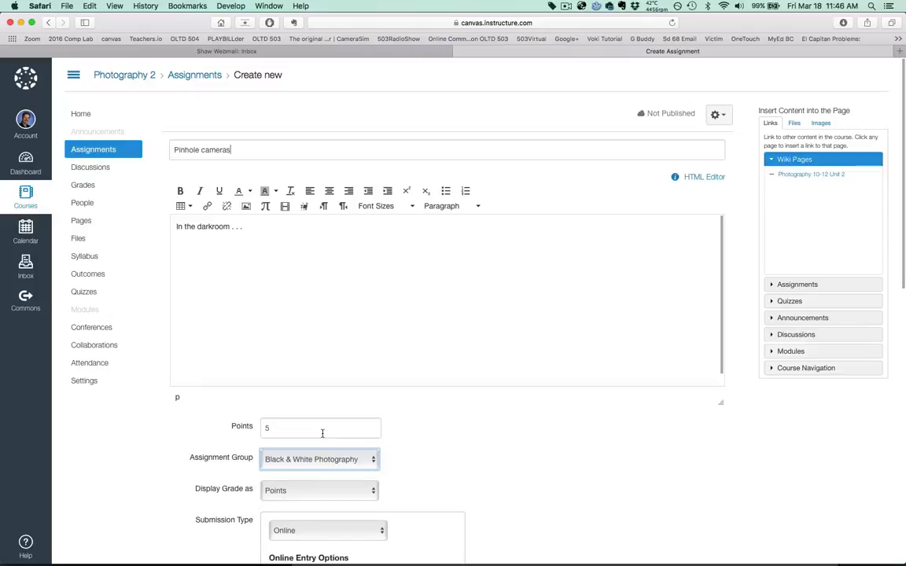
pyautogui.scroll(-15, 481, 369)
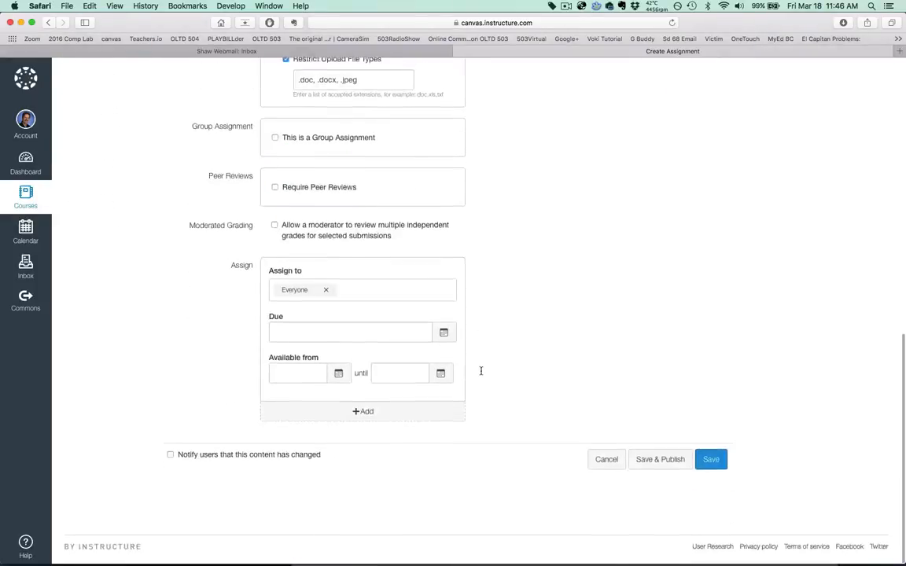
pyautogui.click(713, 467)
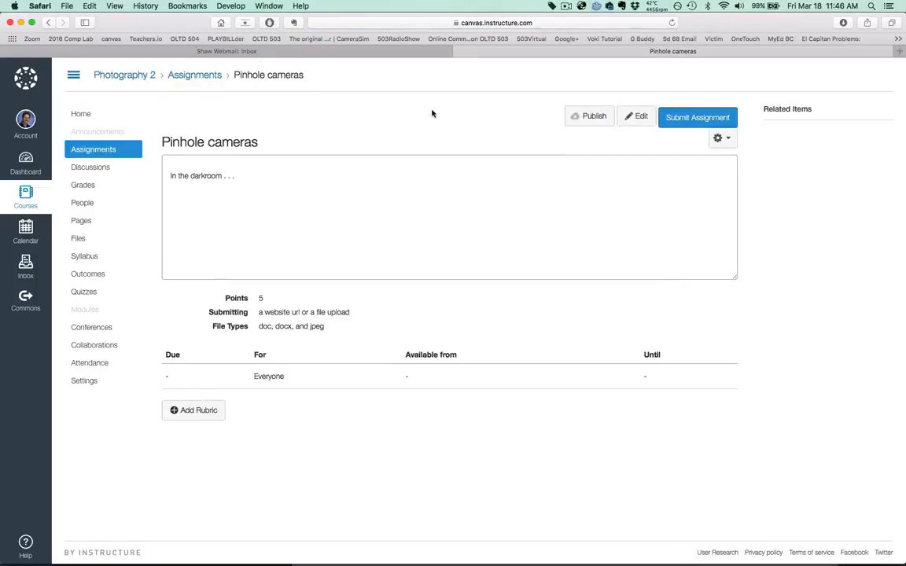
pyautogui.click(198, 75)
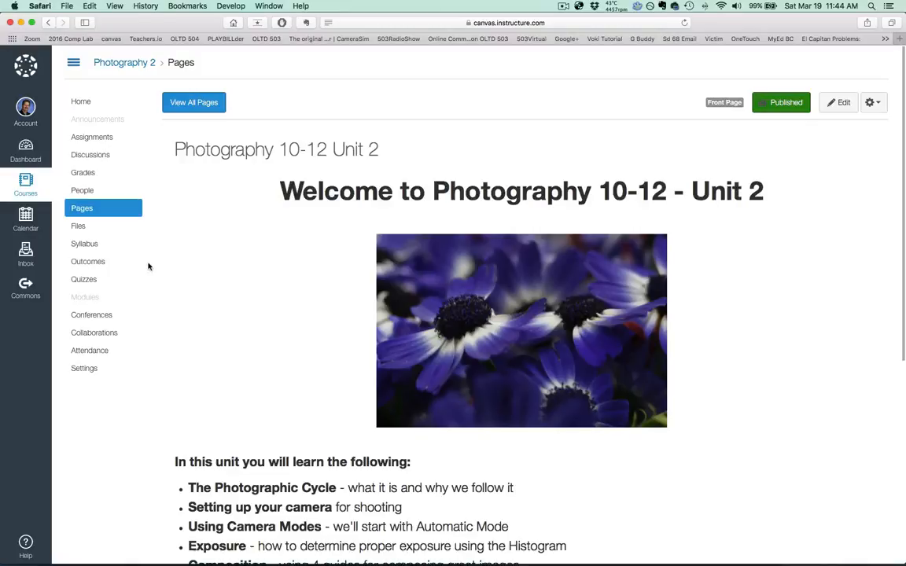
# Step: Open the Rule of Thirds assignment in the Digital Photography group and start adding a rubric to it
pyautogui.click(78, 137)
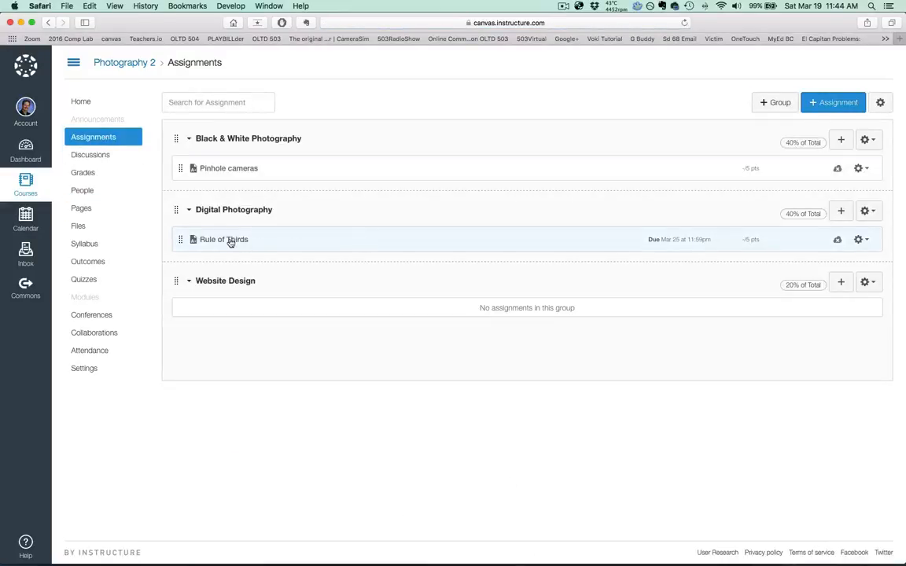
pyautogui.click(230, 240)
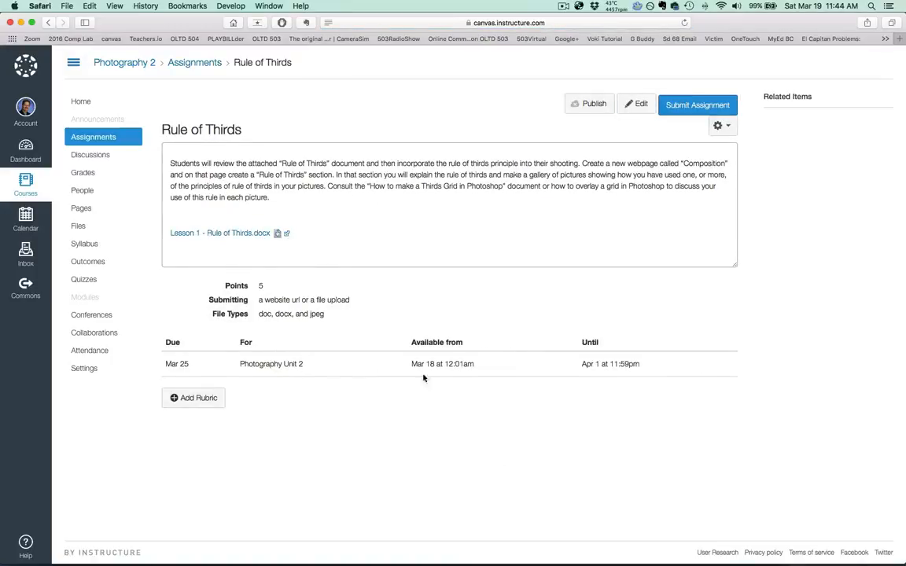
pyautogui.click(192, 400)
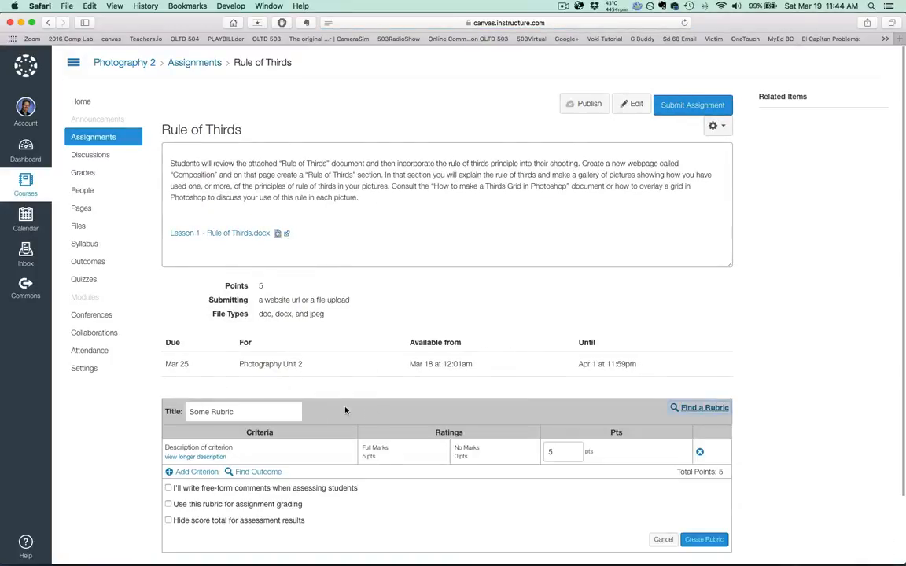
# Step: Import the Rule of Thirds outcome into the new rubric as a criterion used for scoring
pyautogui.scroll(-3, 344, 409)
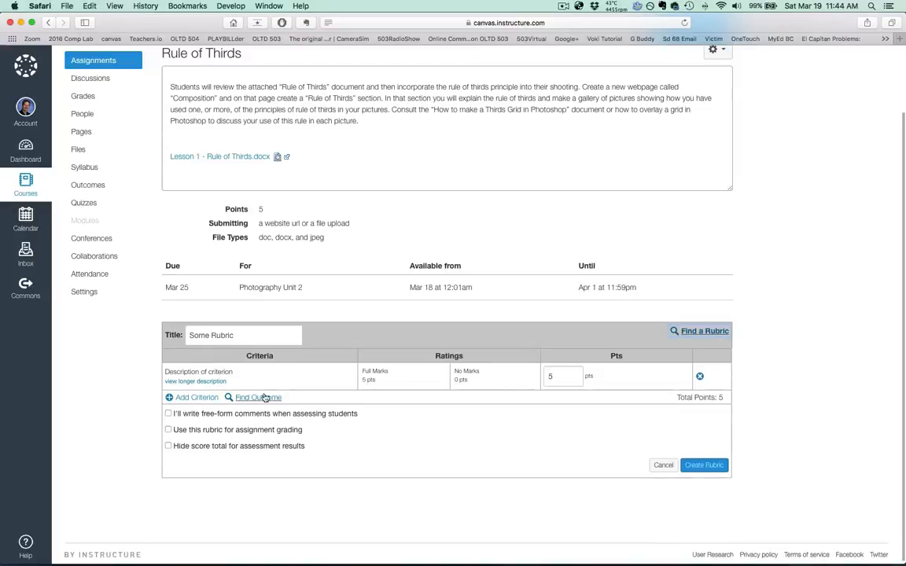
pyautogui.click(262, 396)
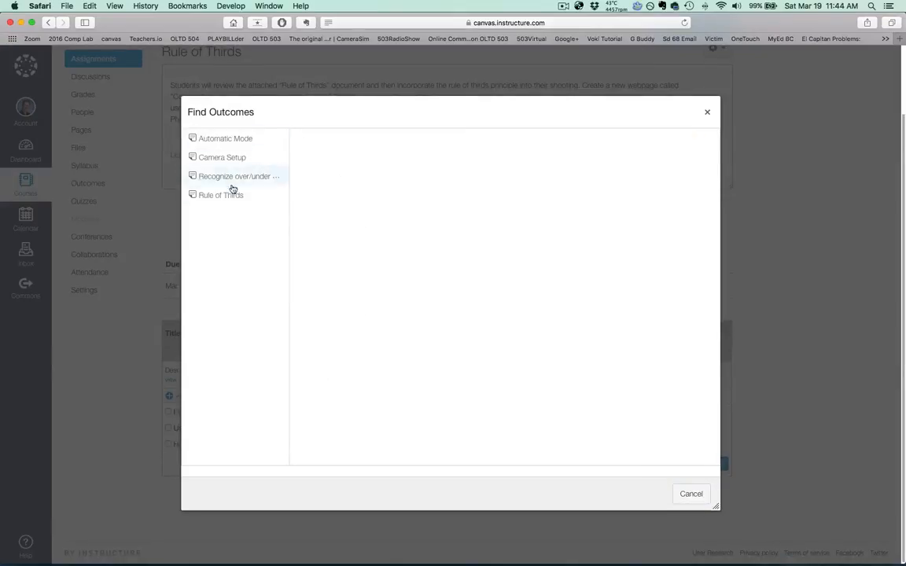
pyautogui.click(231, 200)
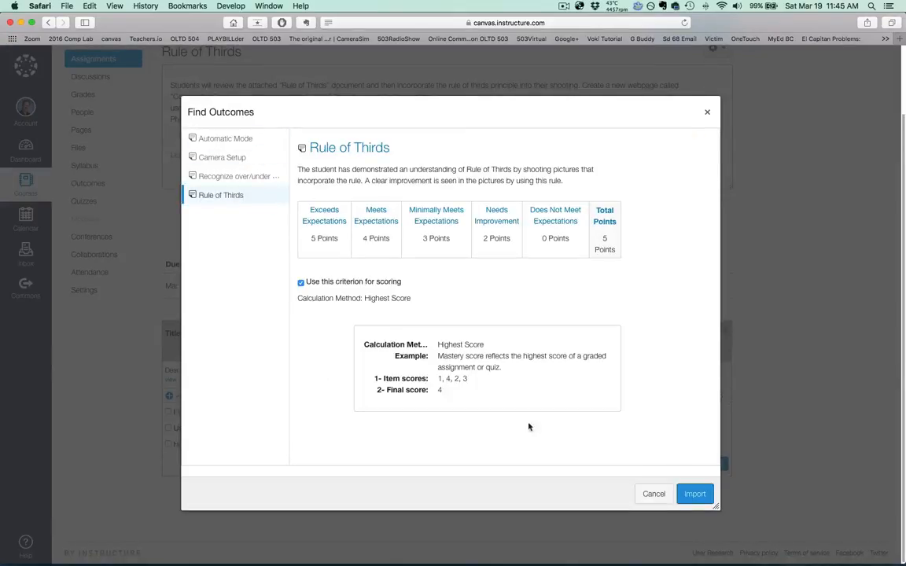
pyautogui.click(687, 496)
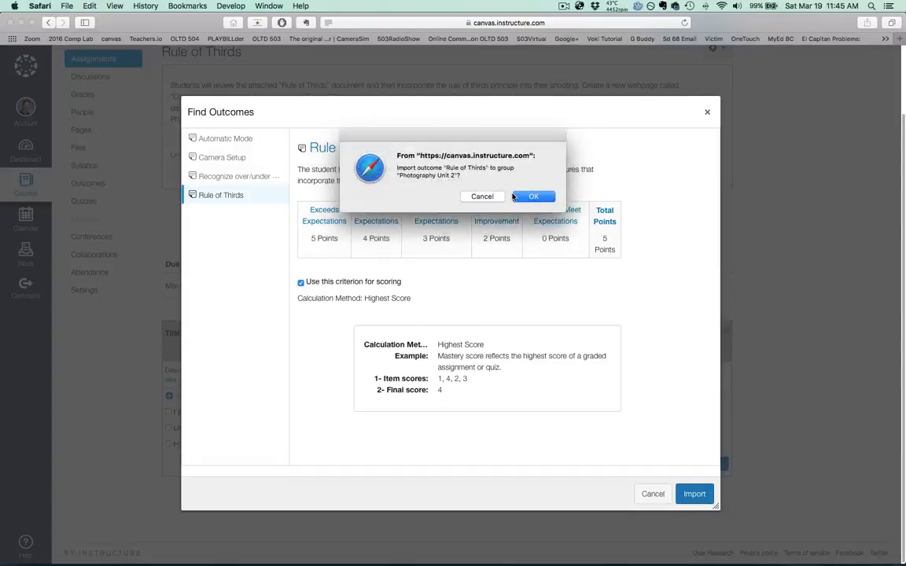
pyautogui.click(515, 196)
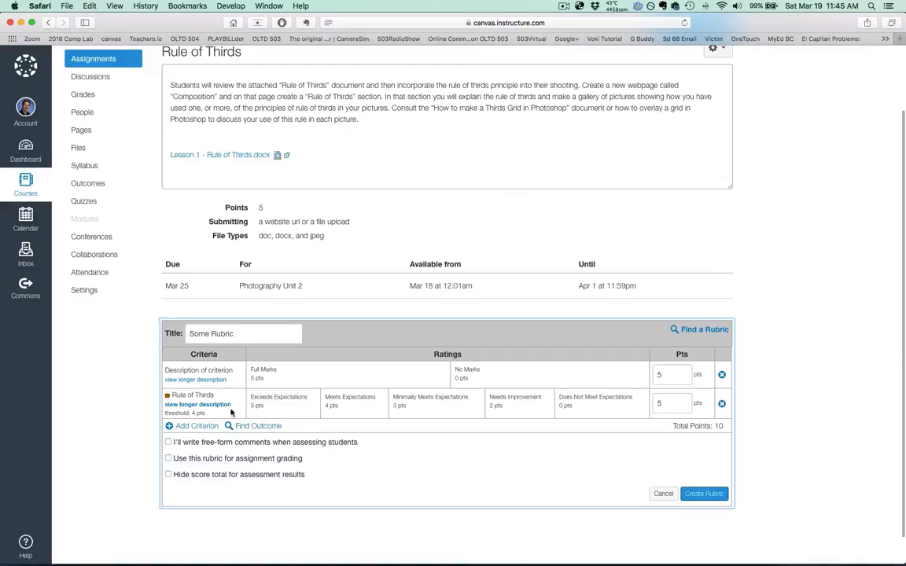
# Step: Delete the placeholder criterion from the rubric and add a criterion named "Picture quality"
pyautogui.click(722, 375)
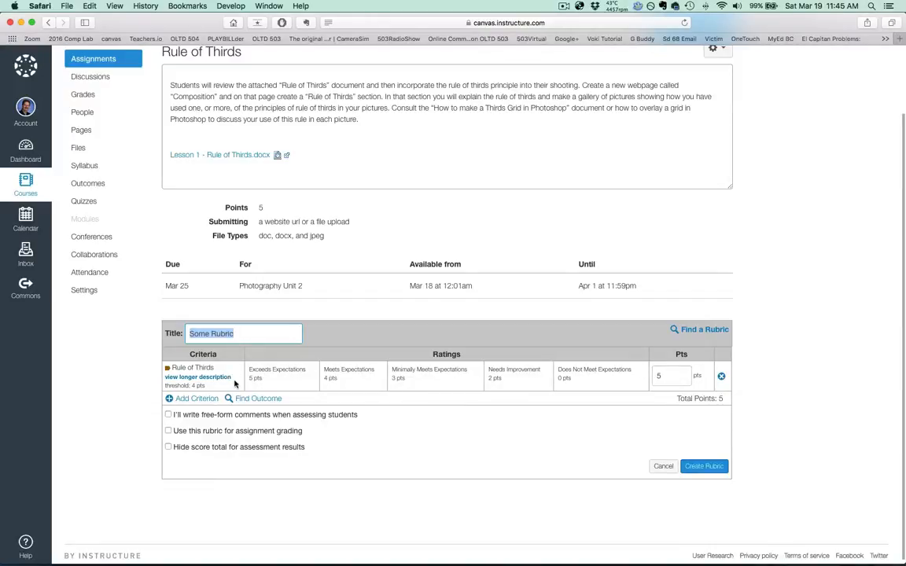
pyautogui.click(195, 397)
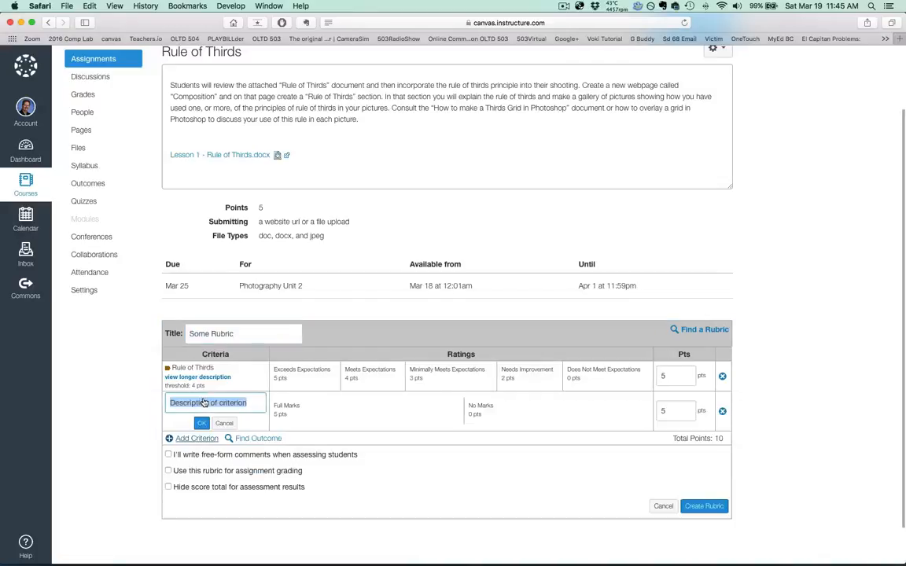
pyautogui.write('Picture quality')
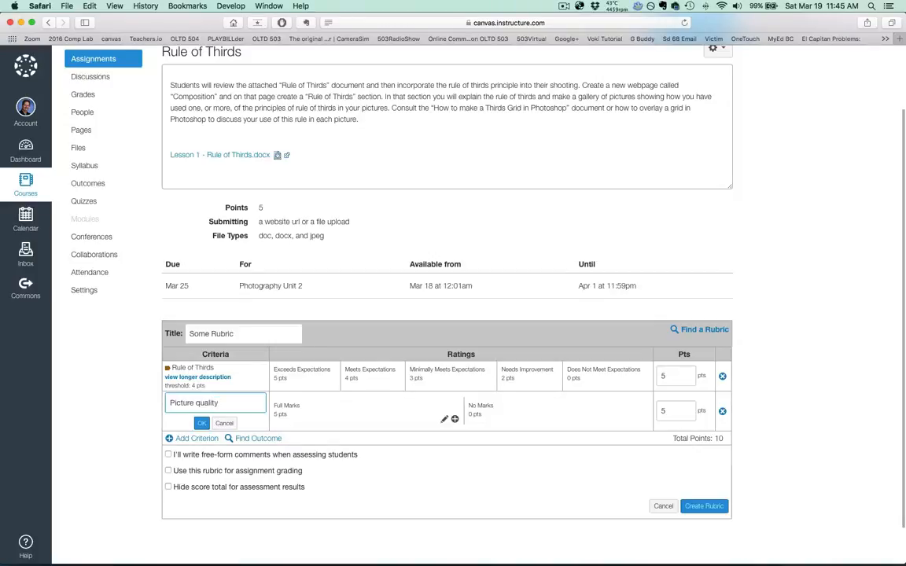
pyautogui.click(202, 423)
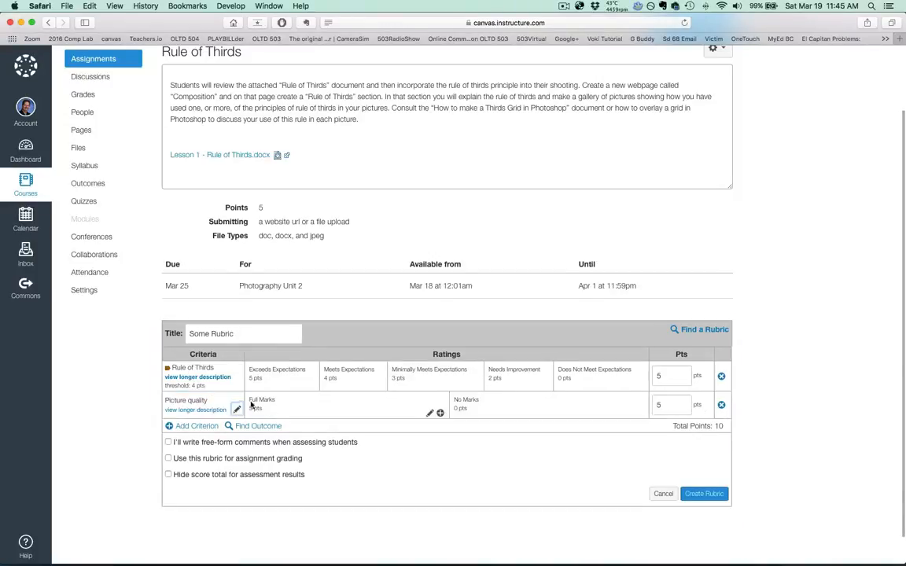
# Step: Add another blank criterion, then remove all criteria from the rubric draft
pyautogui.click(207, 426)
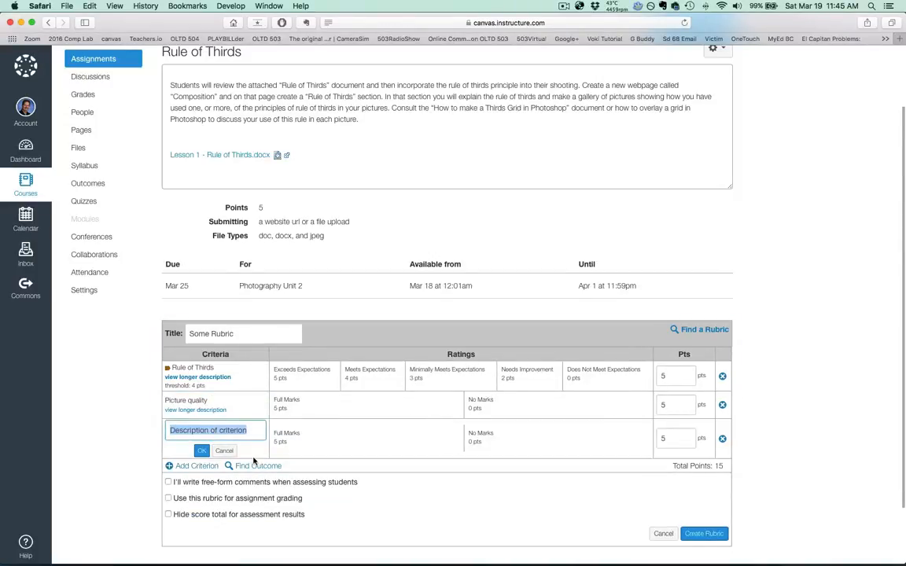
pyautogui.click(722, 438)
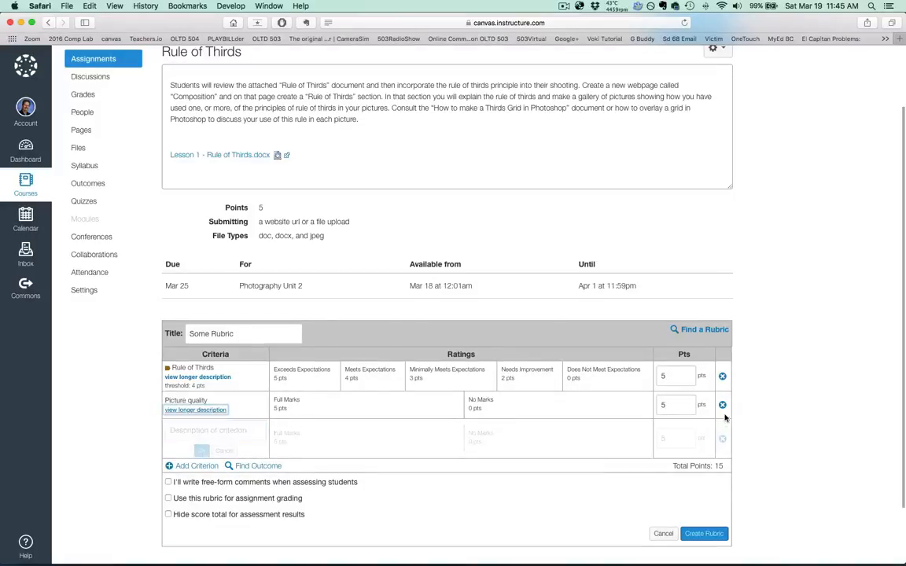
pyautogui.click(722, 378)
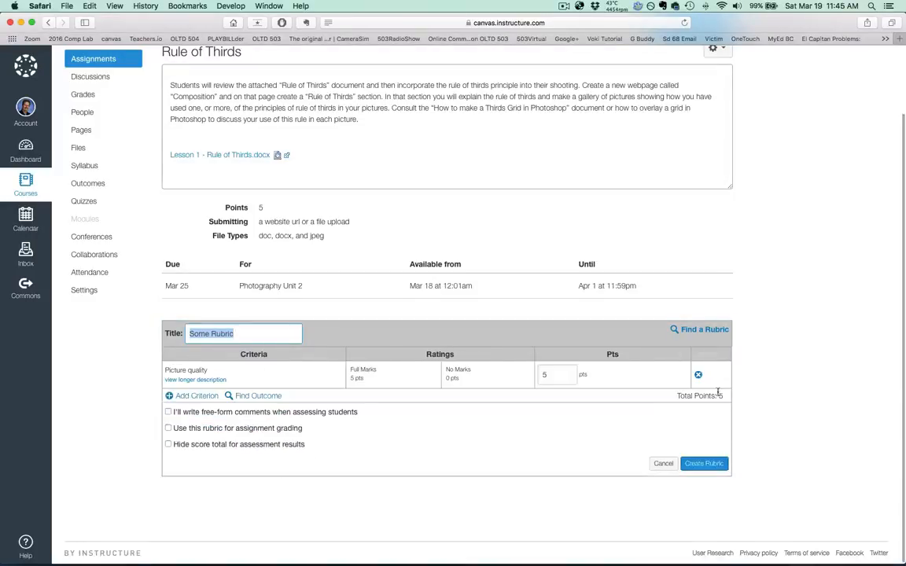
pyautogui.click(698, 378)
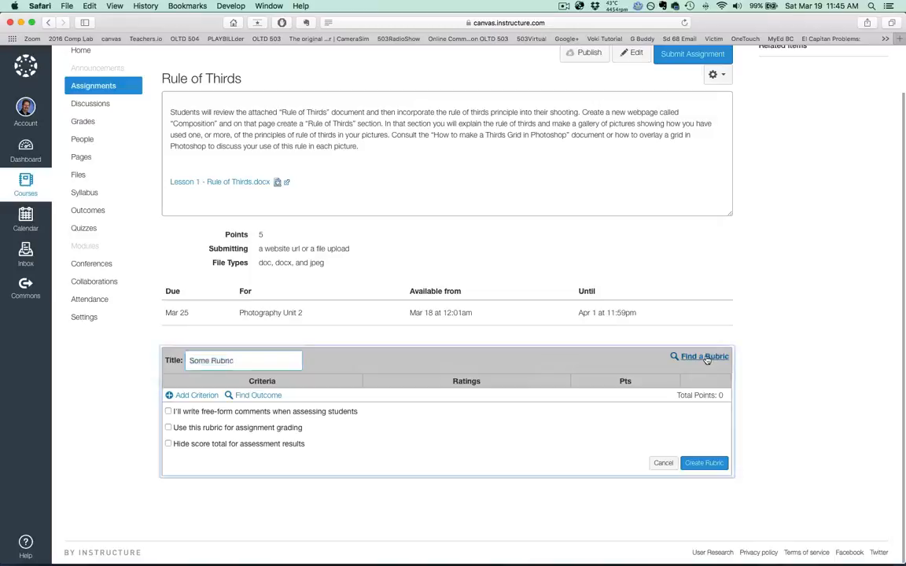
# Step: Attach the existing Rule of Thirds rubric from the Photography 2 course to the assignment
pyautogui.click(705, 358)
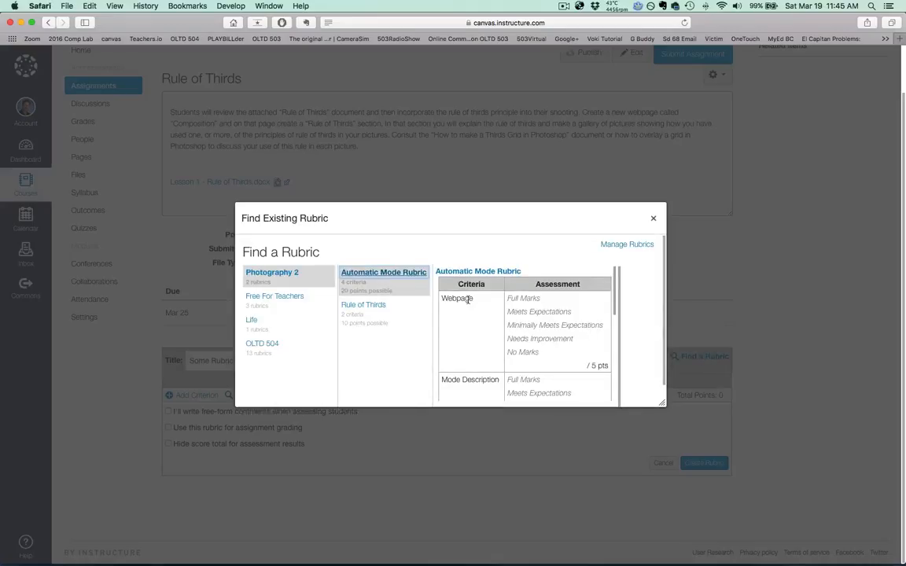
pyautogui.click(362, 310)
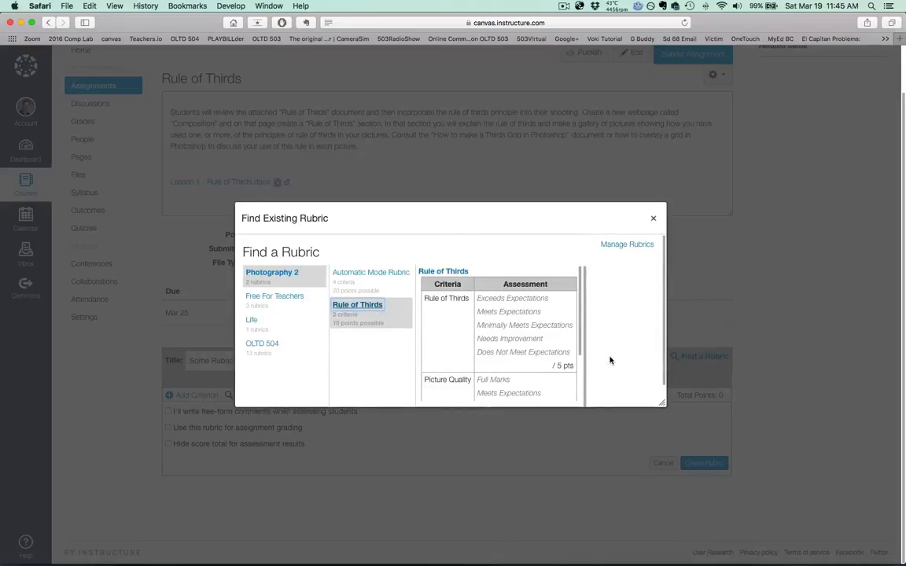
pyautogui.scroll(-2, 611, 360)
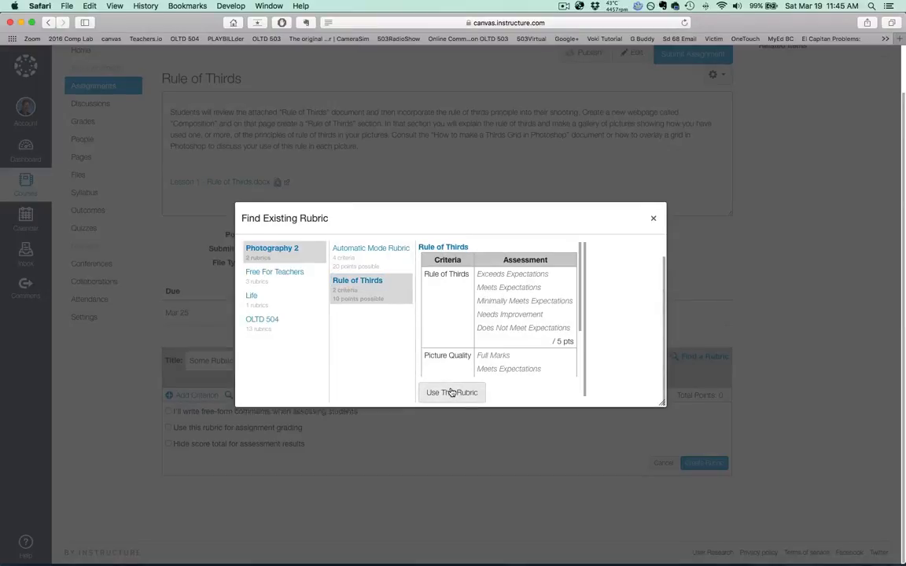
pyautogui.click(452, 392)
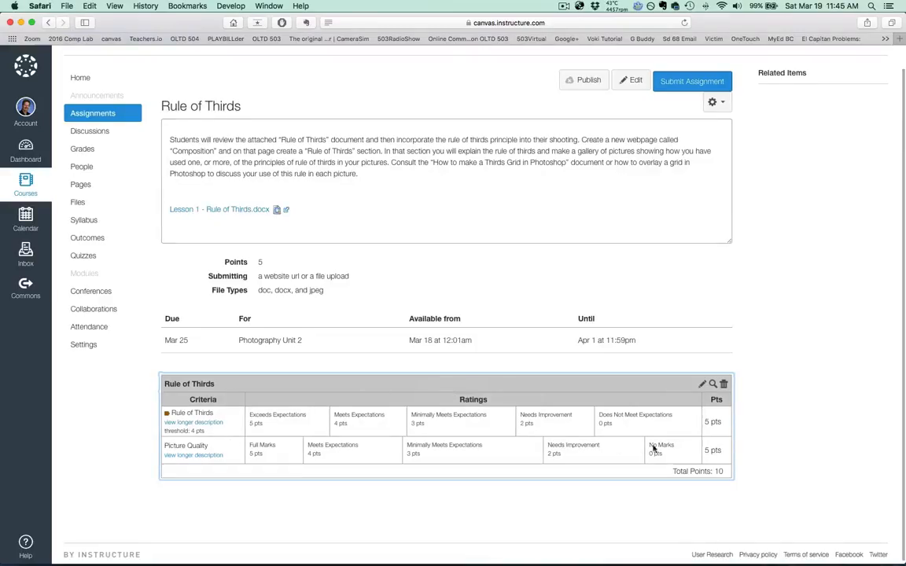
pyautogui.scroll(1, 629, 407)
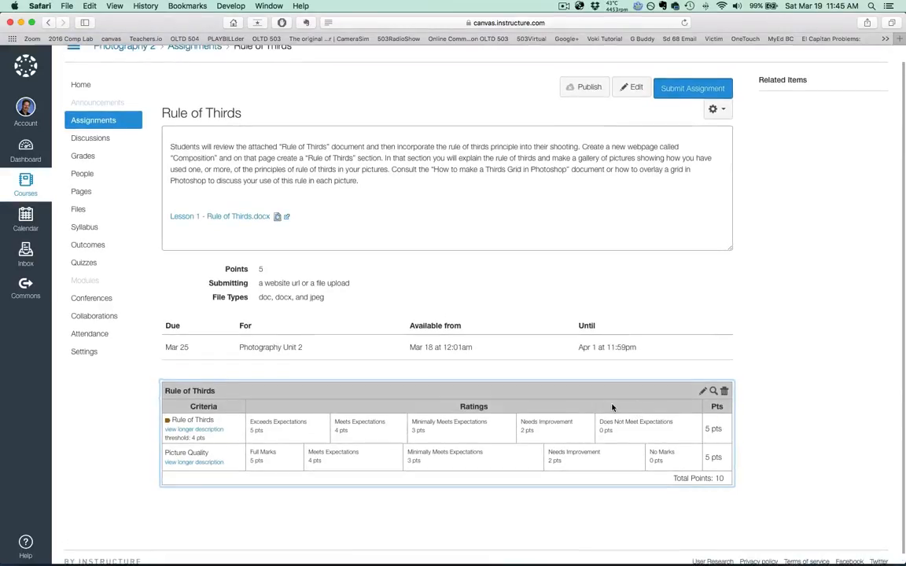
pyautogui.click(713, 391)
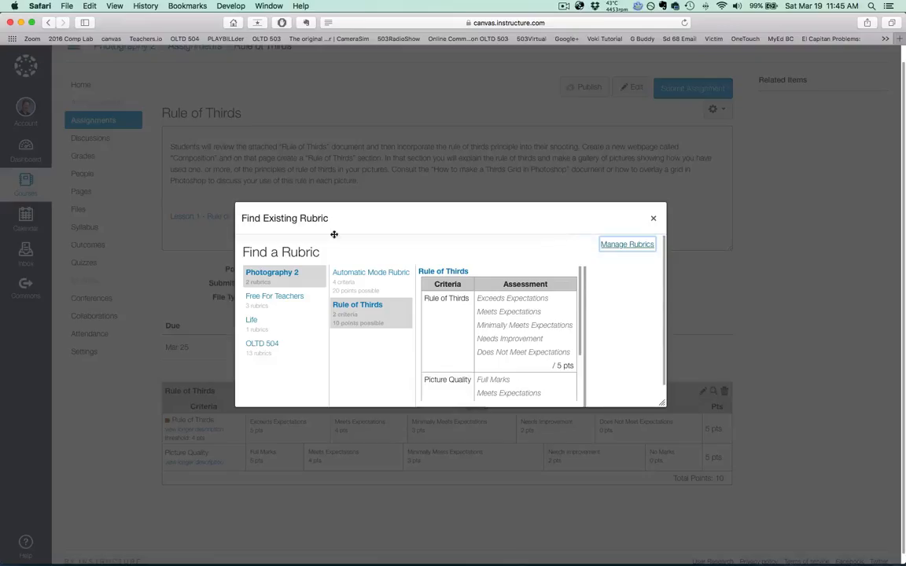
pyautogui.click(652, 219)
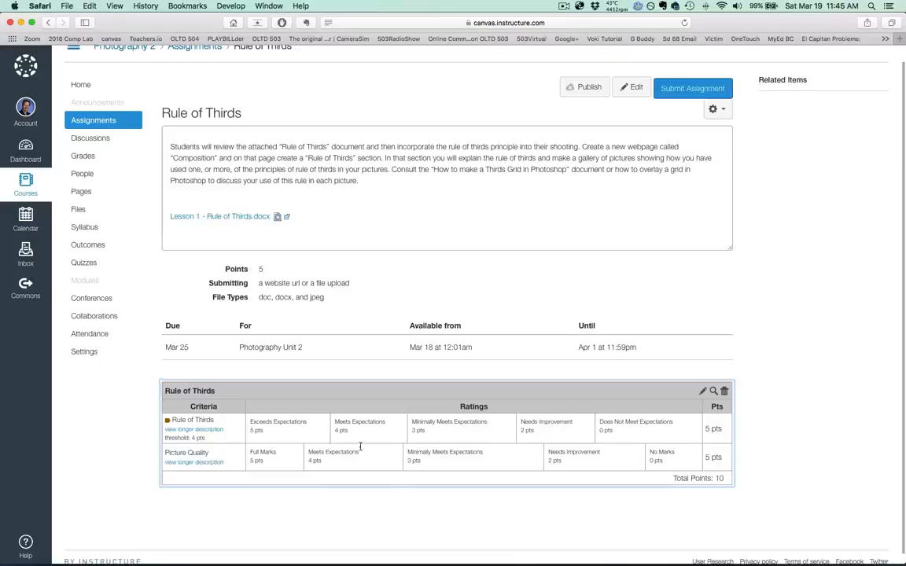
# Step: Add a third 5-point criterion to the Rule of Thirds rubric with extra 3-point and 2-point ratings, and save the rubric
pyautogui.click(703, 391)
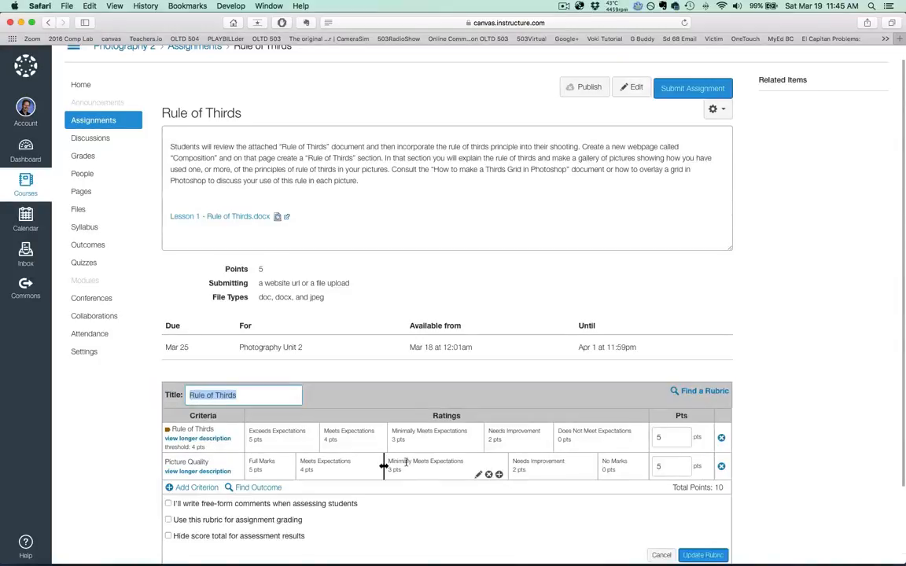
pyautogui.scroll(-3, 397, 463)
pyautogui.click(183, 391)
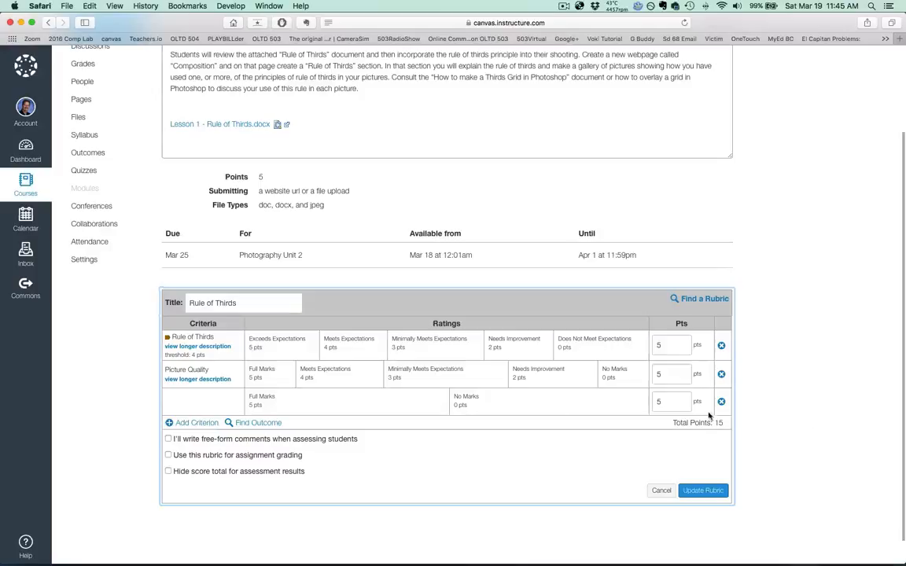
pyautogui.click(450, 406)
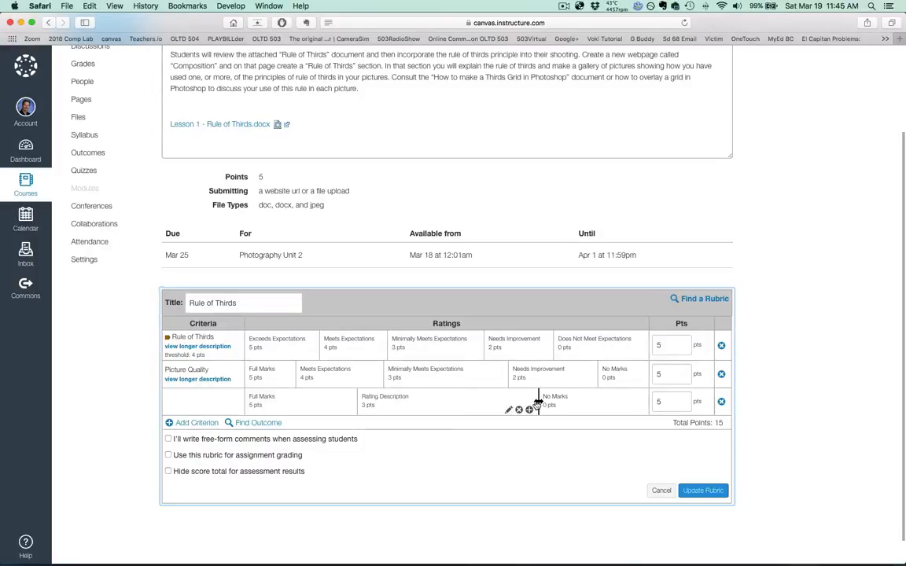
pyautogui.click(529, 410)
pyautogui.click(701, 491)
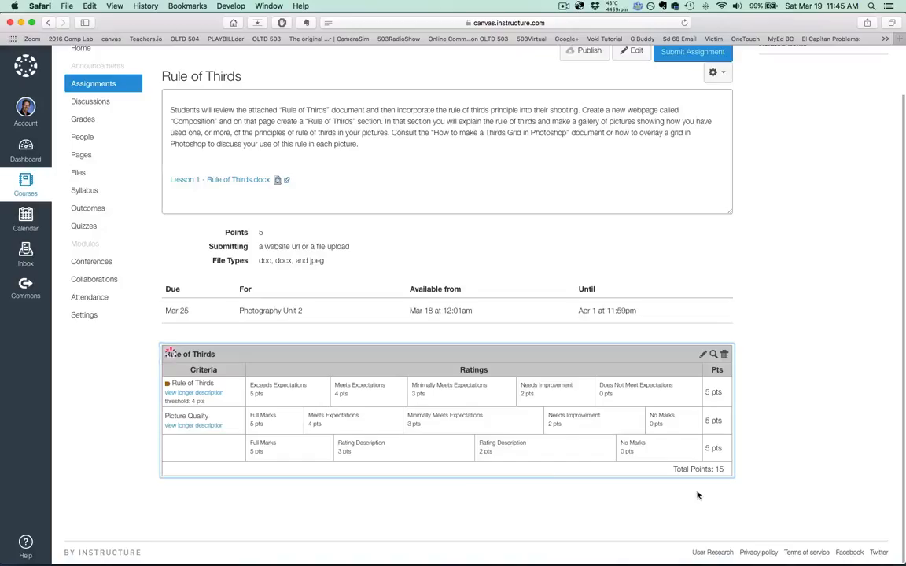
pyautogui.scroll(2, 697, 495)
pyautogui.scroll(-2, 807, 452)
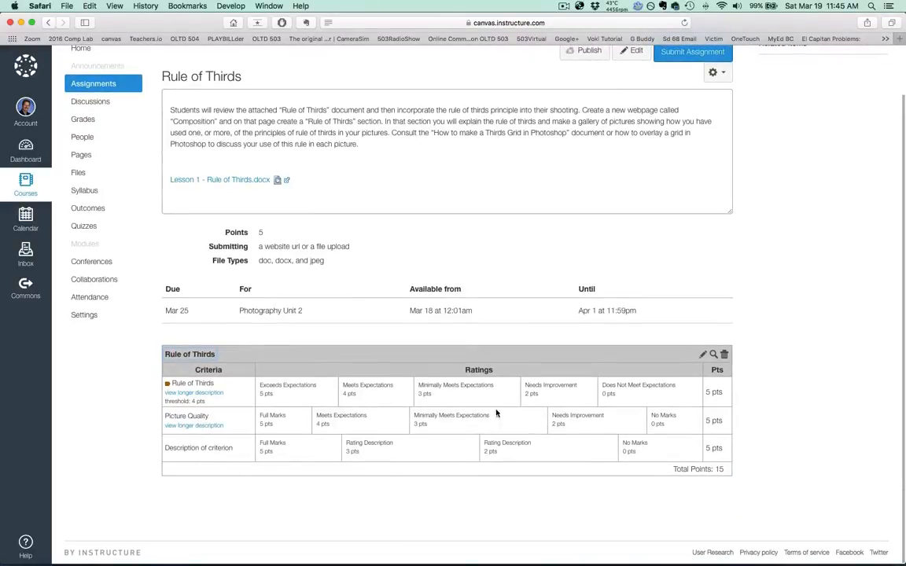
pyautogui.scroll(2, 784, 387)
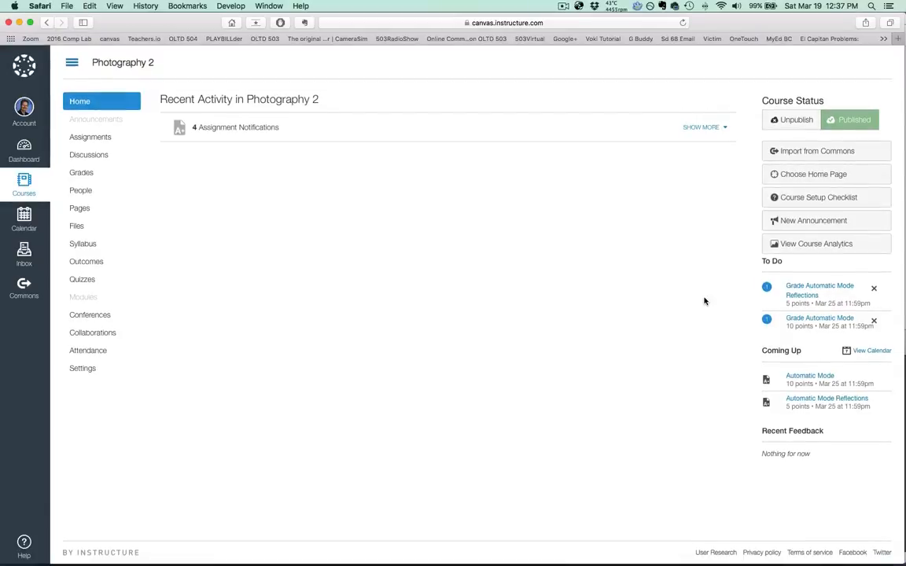
# Step: Open the Automatic Mode Reflections submission for grading and draw a short black freehand line above the document's title
pyautogui.click(803, 290)
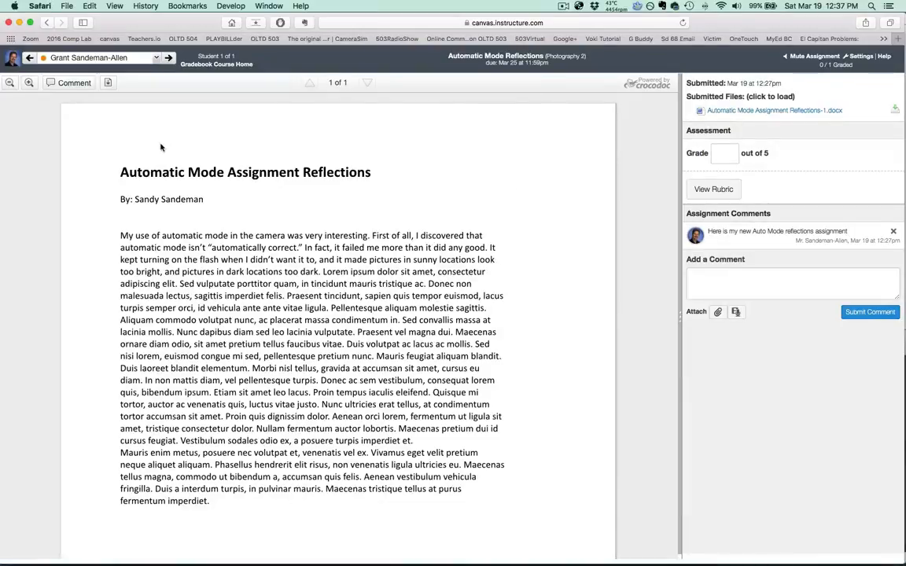
pyautogui.click(67, 83)
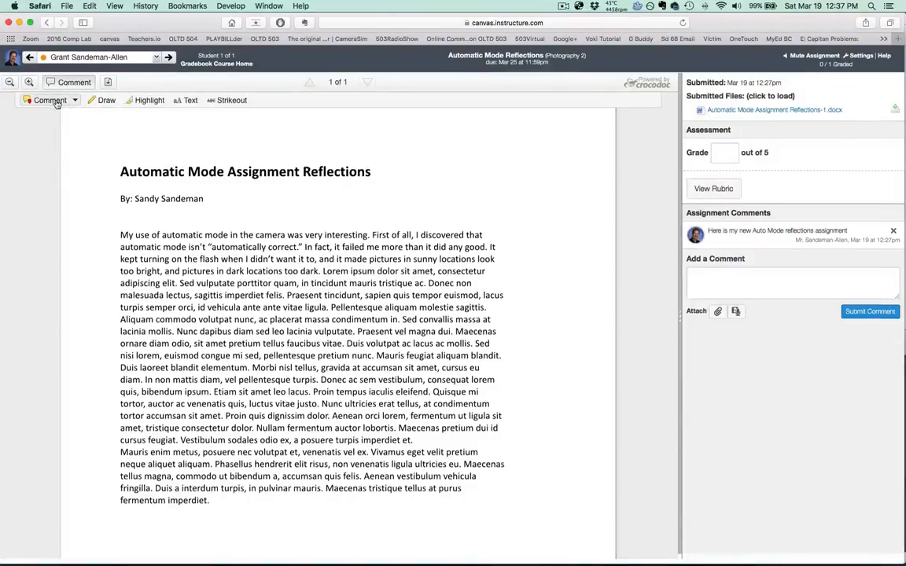
pyautogui.click(75, 100)
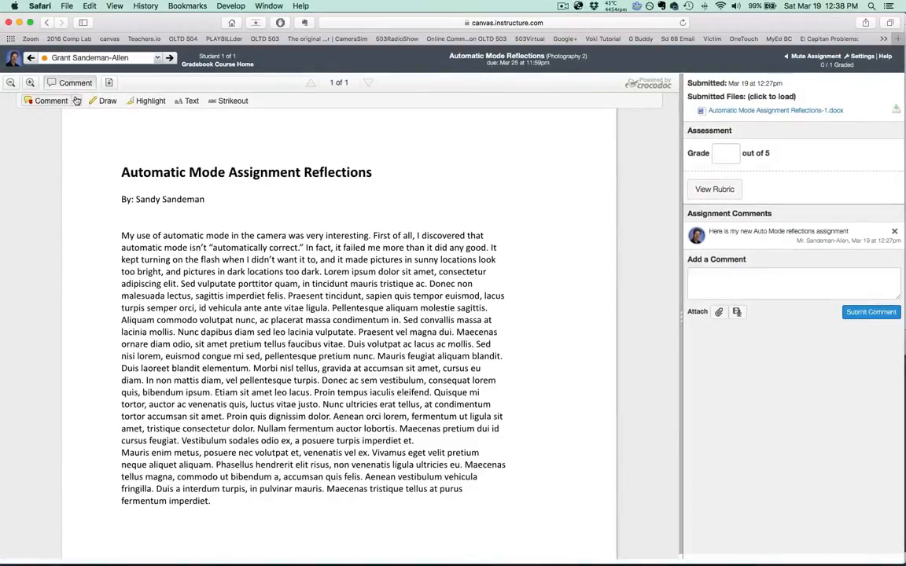
pyautogui.click(104, 101)
pyautogui.moveTo(124, 127); pyautogui.dragTo(182, 138)
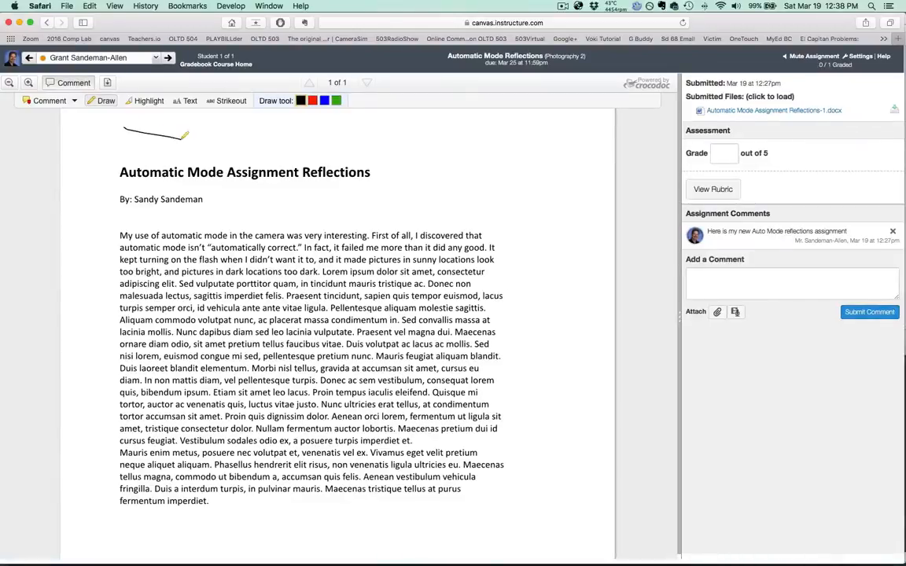
# Step: Highlight "ode in the camera" in the paragraph's first line and add the text annotation "zxczc" above the paragraph
pyautogui.click(145, 100)
pyautogui.moveTo(208, 234); pyautogui.dragTo(284, 236)
pyautogui.click(186, 105)
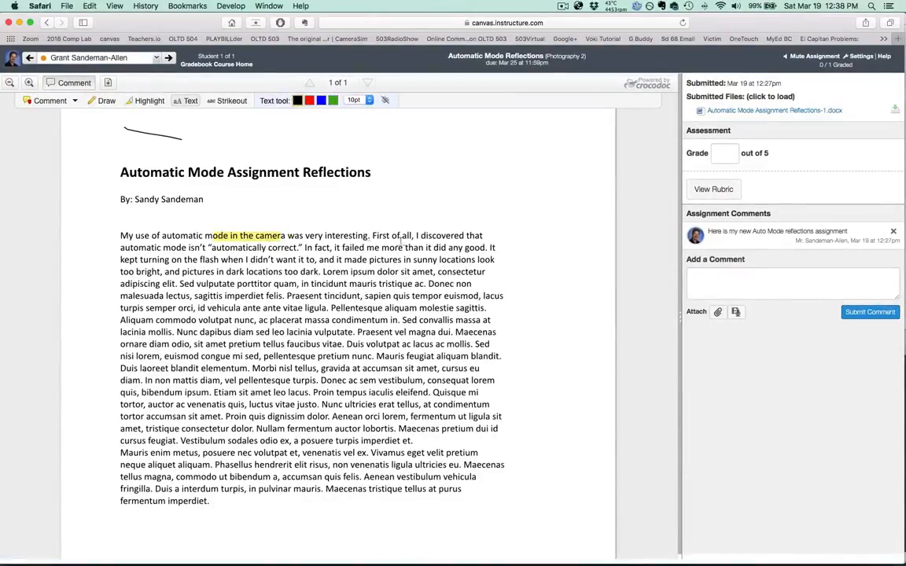
pyautogui.click(421, 214)
pyautogui.write('zxczc')
# Step: Strike out the passage from "in tincidunt mauris" through "Praesent tincidunt," in the submitted document
pyautogui.click(230, 101)
pyautogui.moveTo(296, 284); pyautogui.dragTo(366, 295)
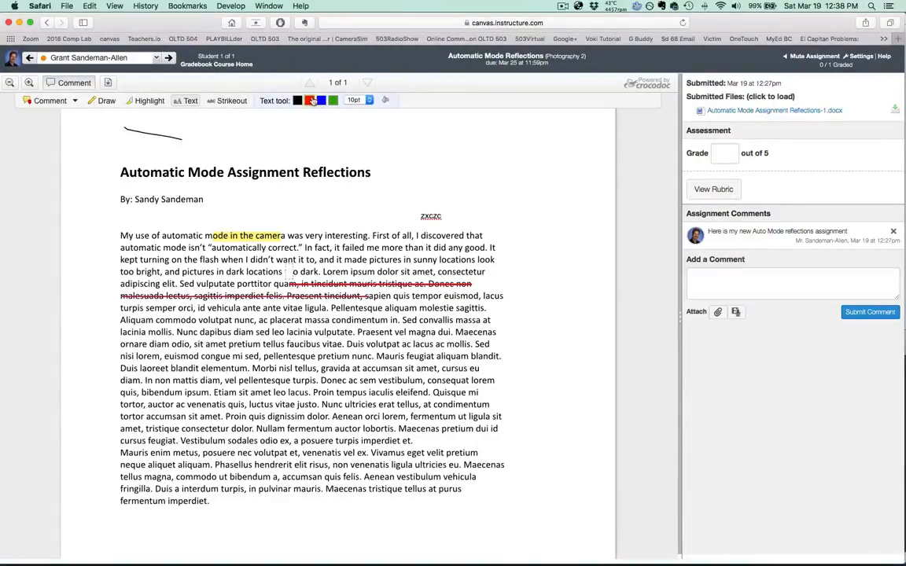
pyautogui.click(231, 100)
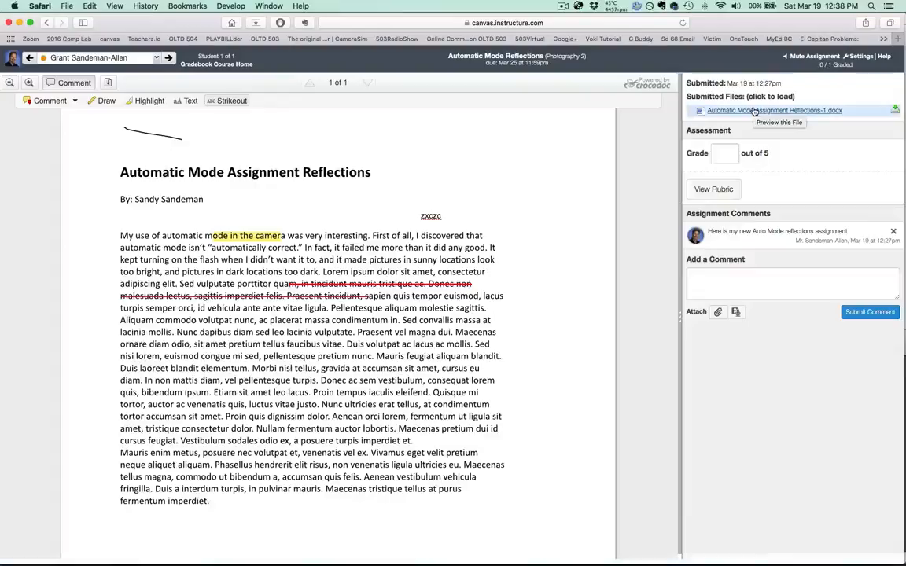
# Step: View the submission's grading rubric and the long description of its Automatic Mode Reflections criterion without saving a rating
pyautogui.click(713, 189)
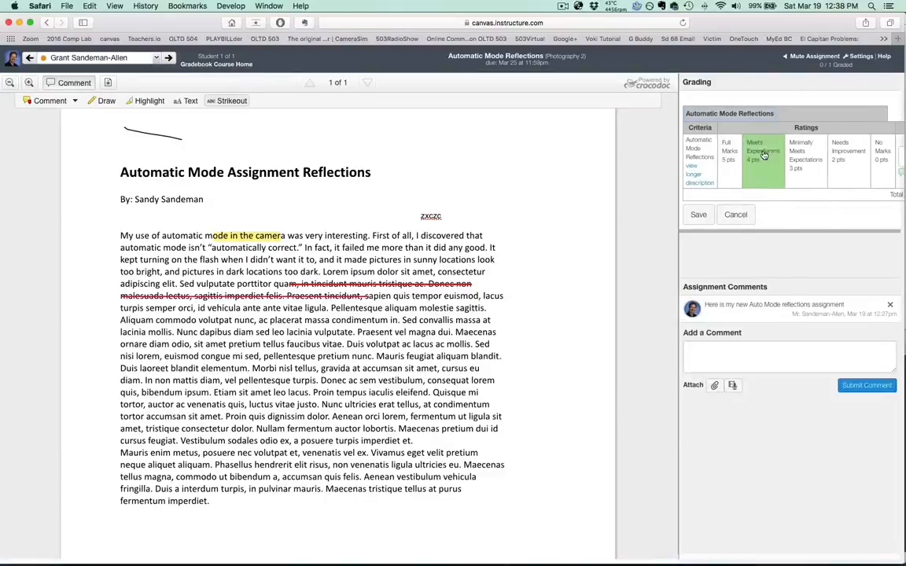
pyautogui.click(697, 176)
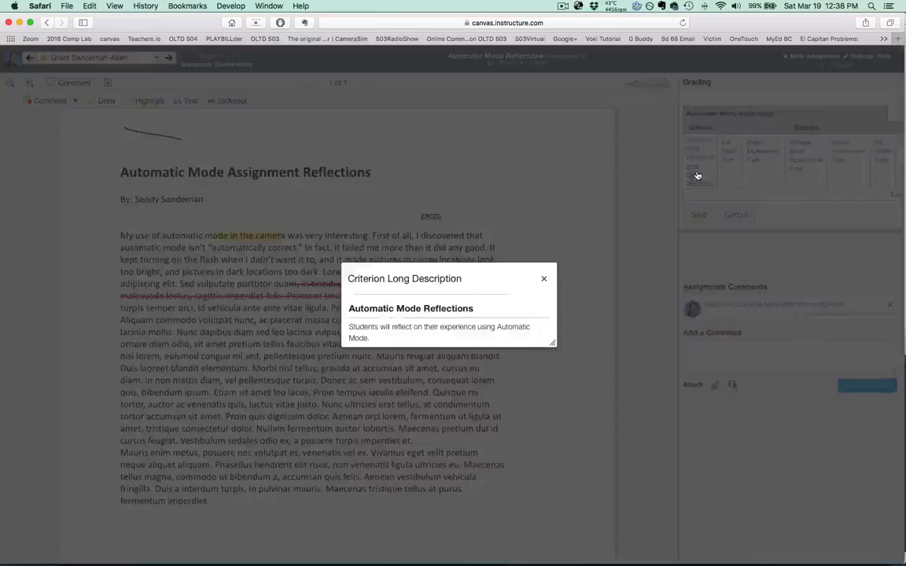
pyautogui.click(543, 279)
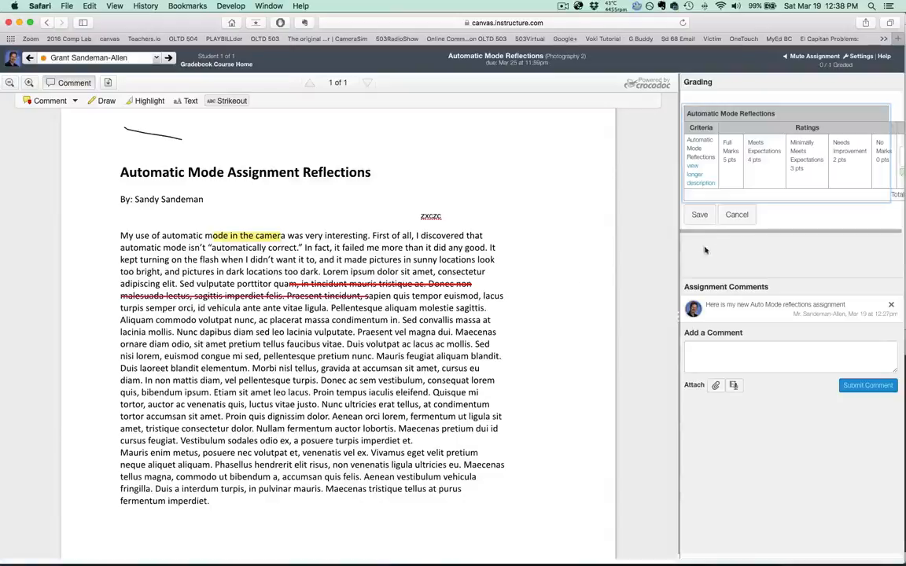
pyautogui.click(737, 214)
# Step: Grade the submission 4 out of 5 and submit the comment "Well done but make sure your proof read your work"
pyautogui.click(731, 156)
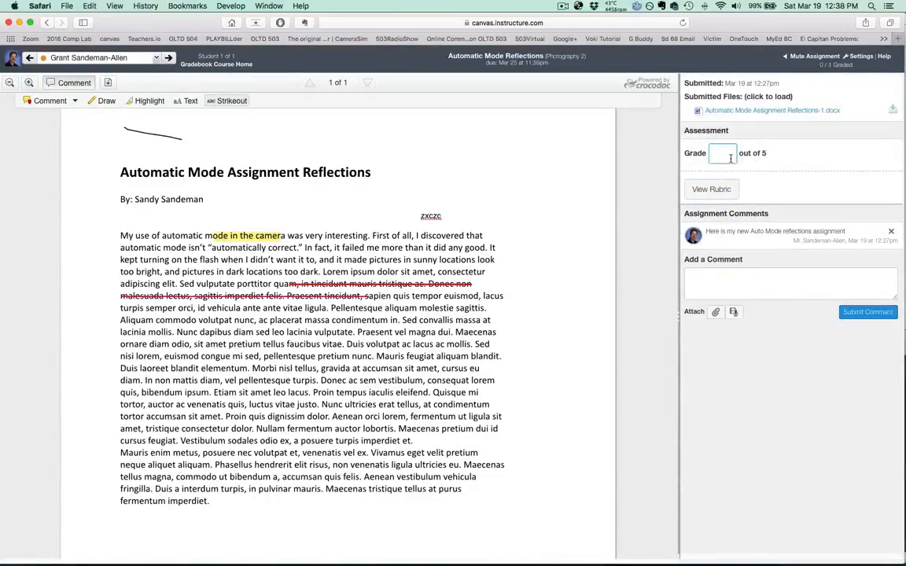
pyautogui.write('4')
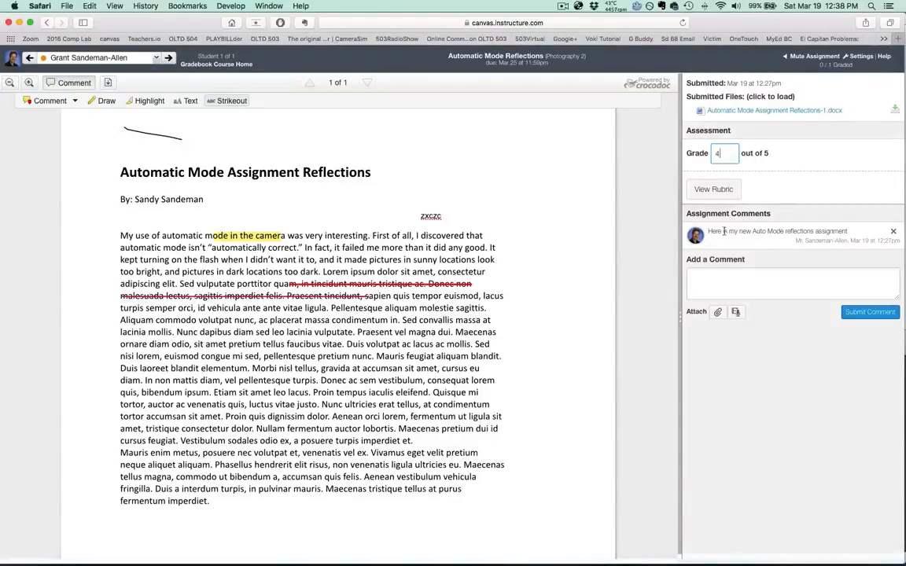
pyautogui.click(739, 283)
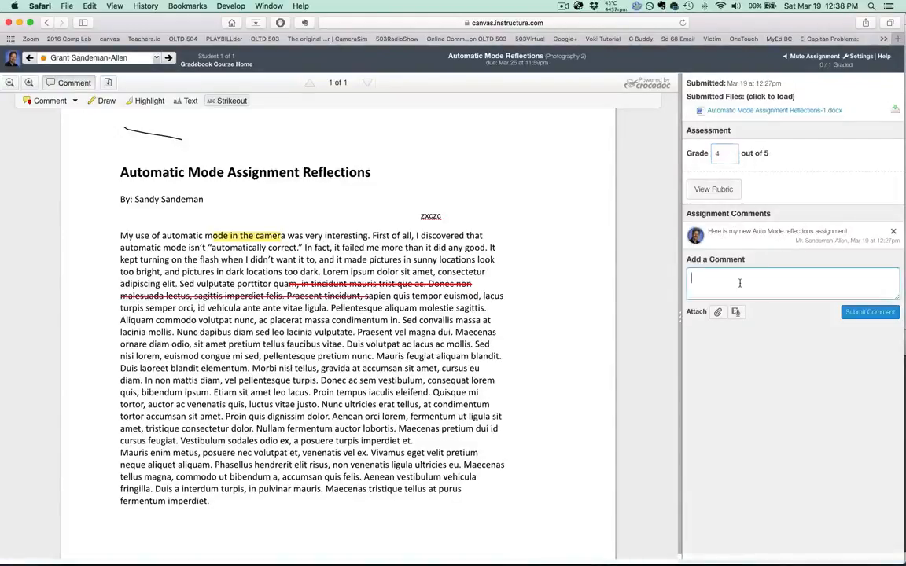
pyautogui.write('We')
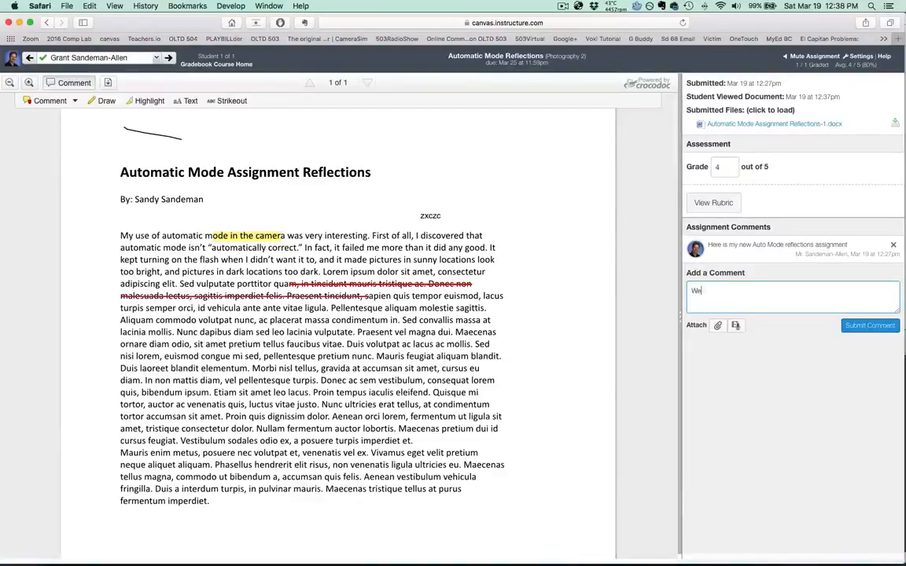
pyautogui.write('ll done but make sure your proof read your work')
pyautogui.click(870, 325)
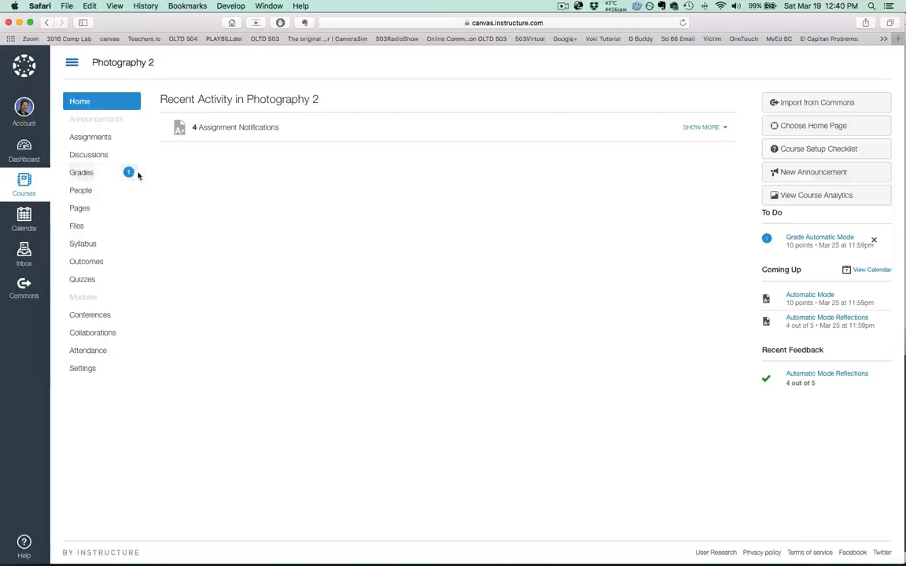
# Step: Review the course gradebook and the details of the student's Automatic Mode submission
pyautogui.click(89, 175)
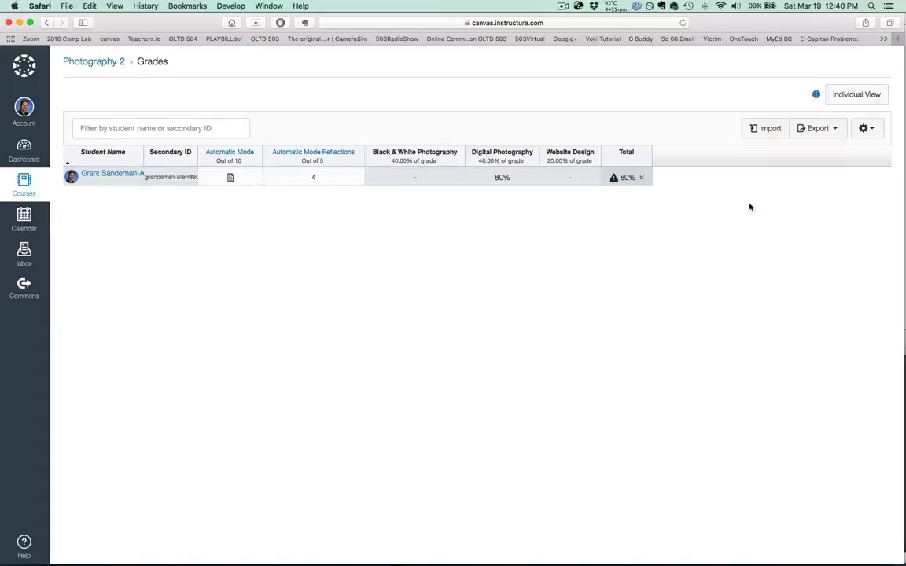
pyautogui.click(259, 172)
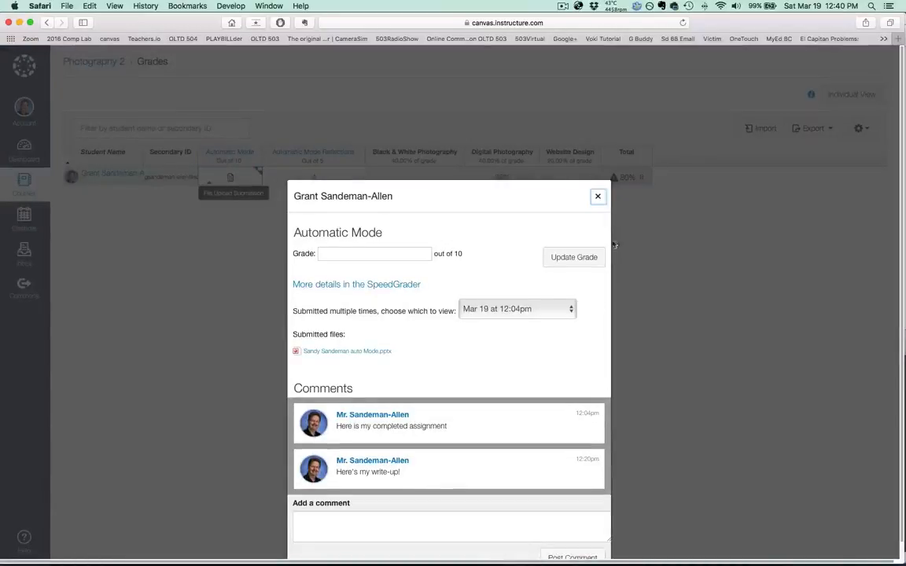
pyautogui.click(599, 198)
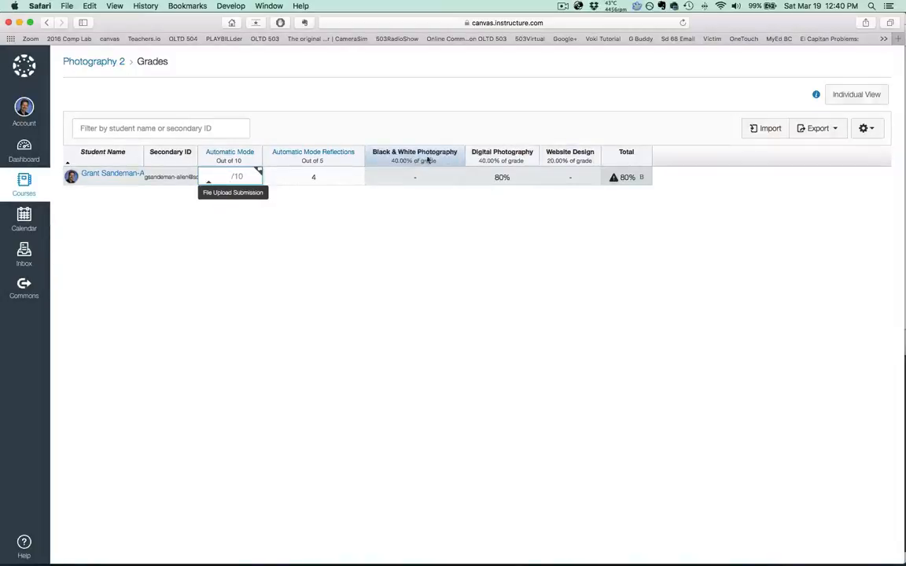
# Step: Open the Automatic Mode assignment from the Photography 2 assignment list and launch its SpeedGrader
pyautogui.click(95, 62)
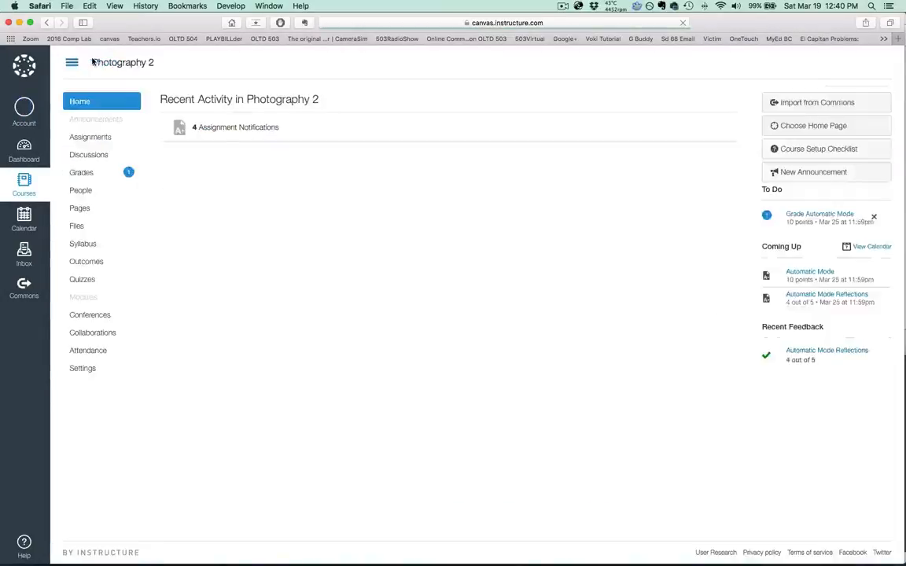
pyautogui.click(100, 139)
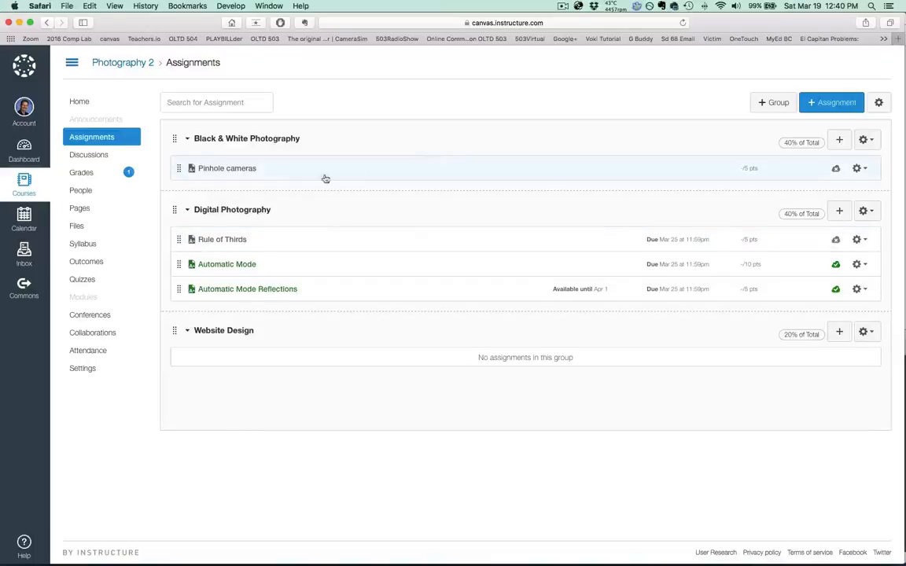
pyautogui.click(234, 266)
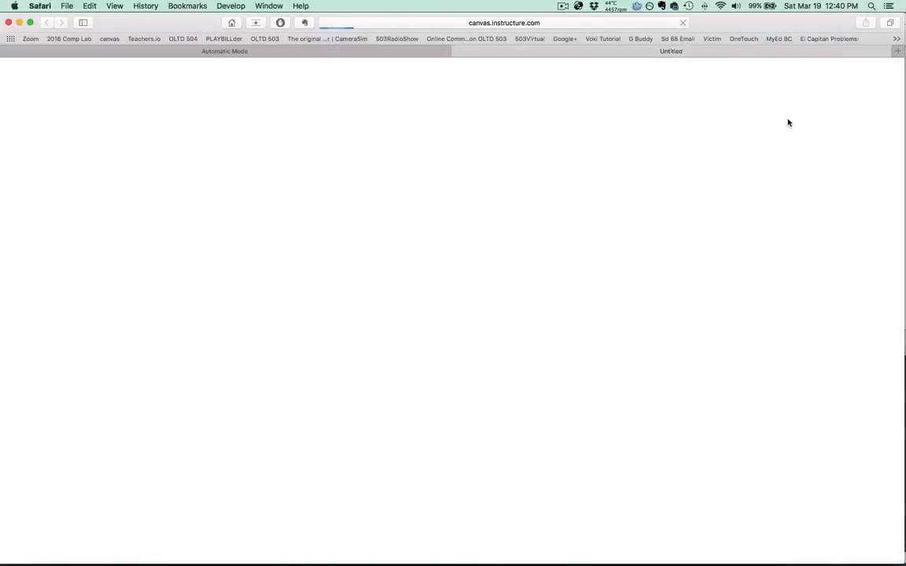
pyautogui.click(791, 123)
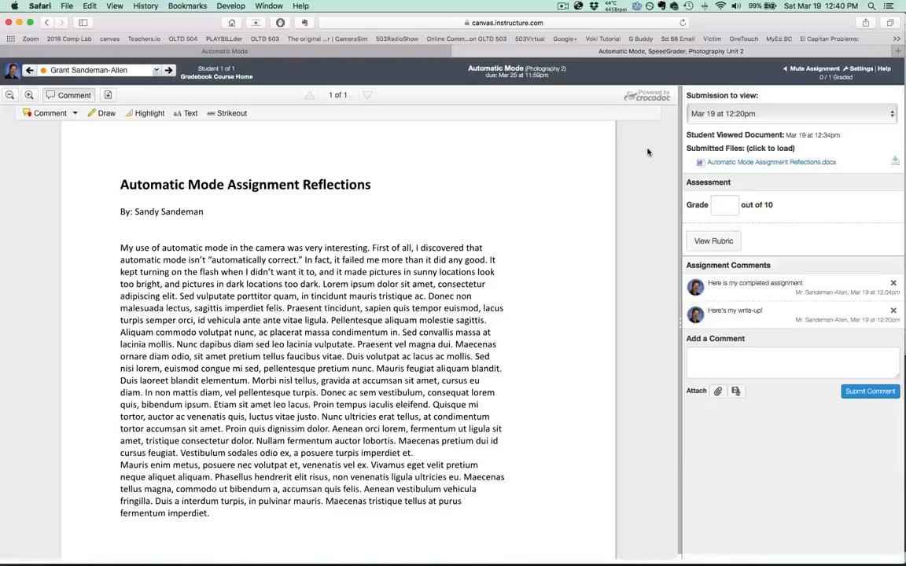
# Step: Display the student's earlier Automatic Mode submission from Mar 19 at 12:04pm
pyautogui.click(748, 114)
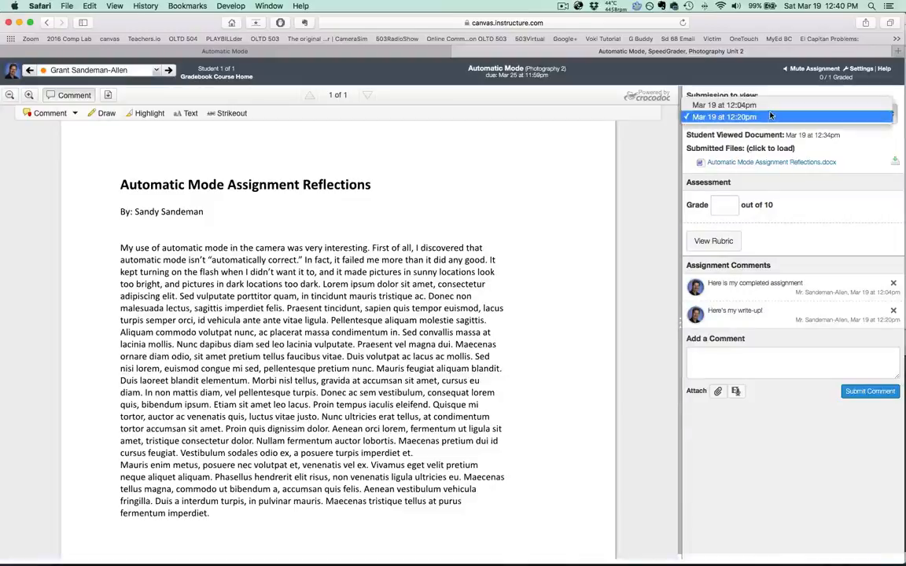
pyautogui.click(770, 107)
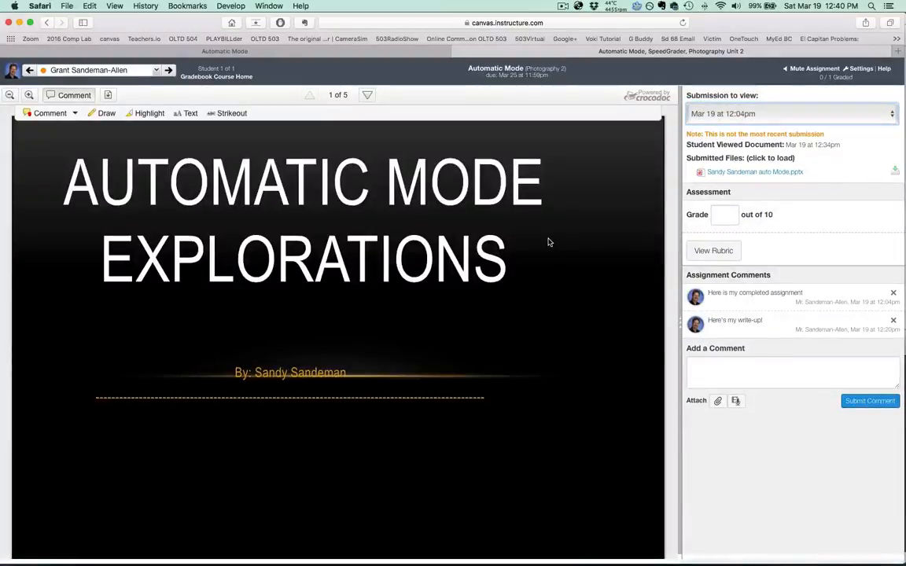
pyautogui.click(788, 112)
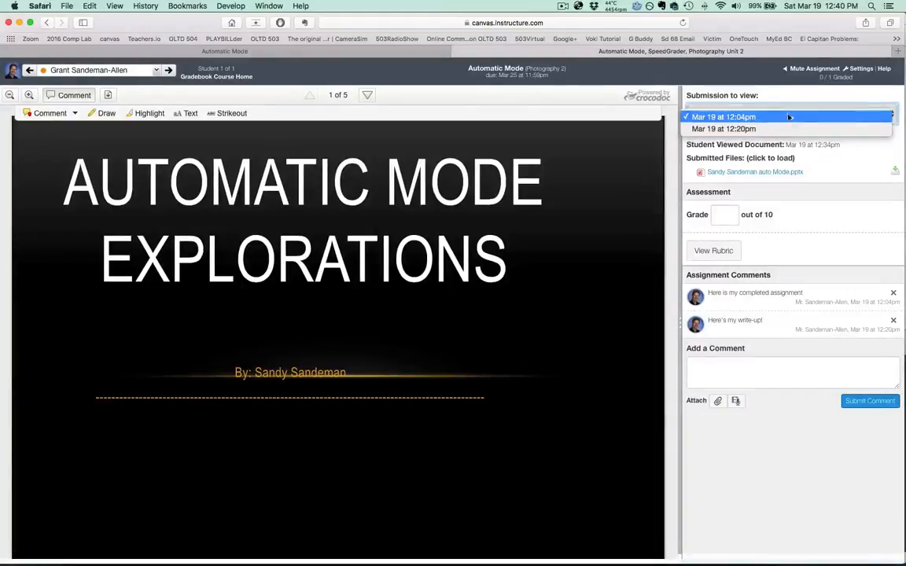
pyautogui.click(789, 118)
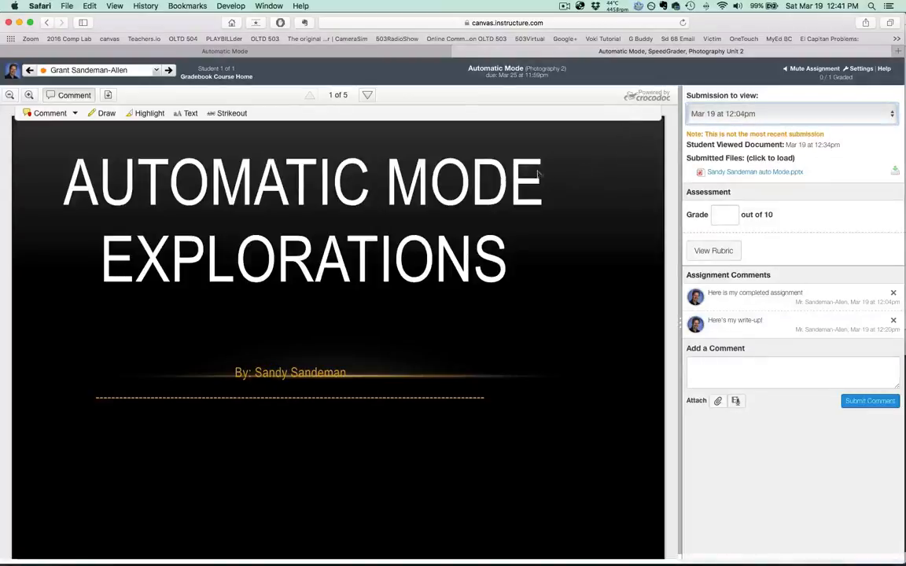
# Step: Review the slides of the Automatic Mode presentation and look at the assignment's rubric criteria without scoring them
pyautogui.scroll(-10, 385, 196)
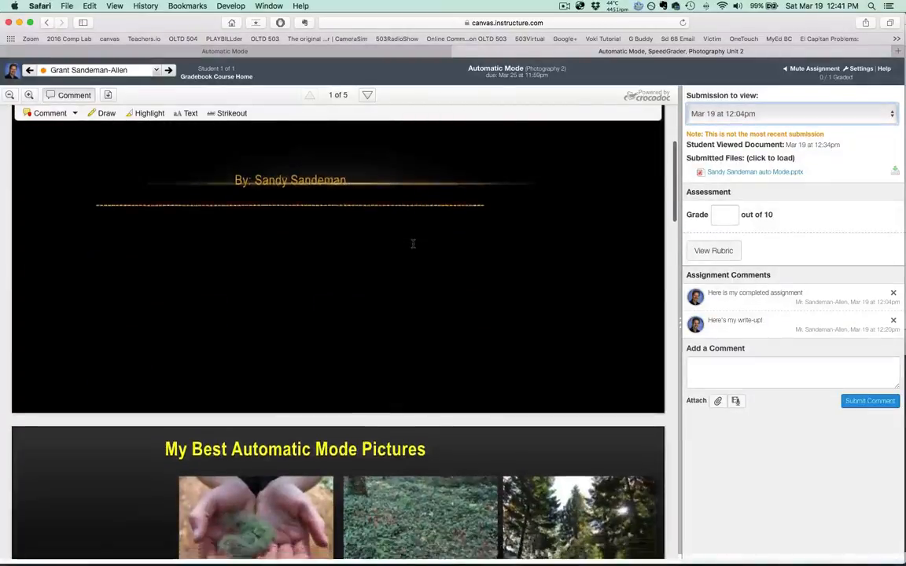
pyautogui.scroll(-12, 414, 247)
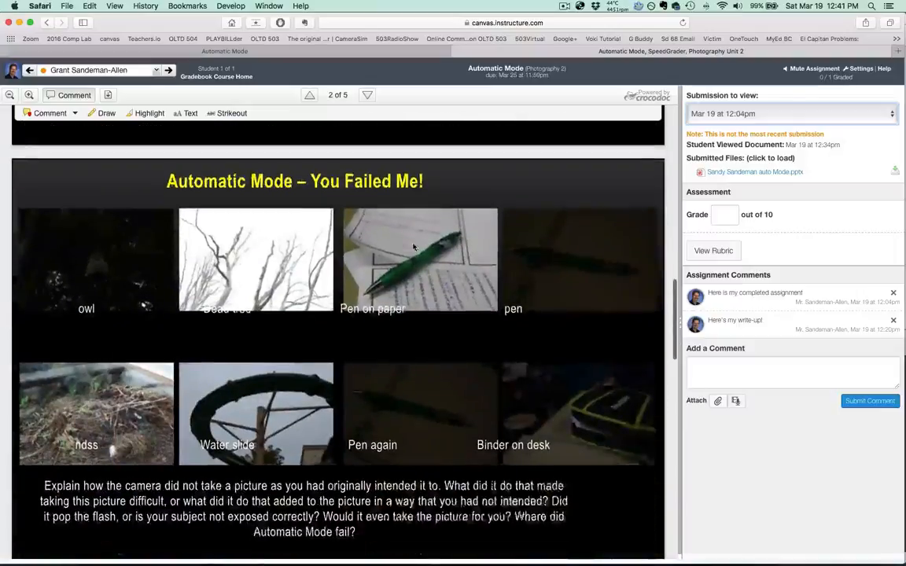
pyautogui.scroll(-5, 413, 247)
pyautogui.scroll(15, 412, 247)
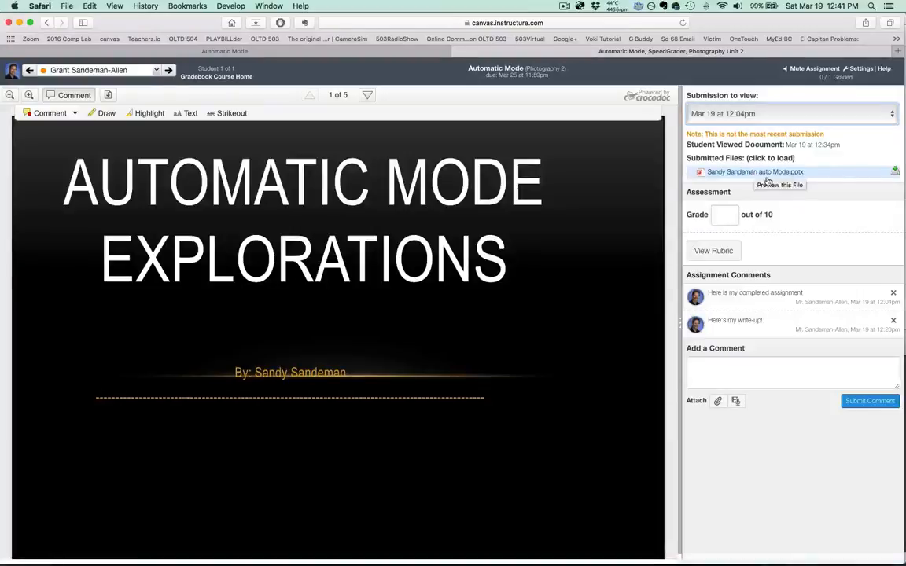
pyautogui.click(714, 250)
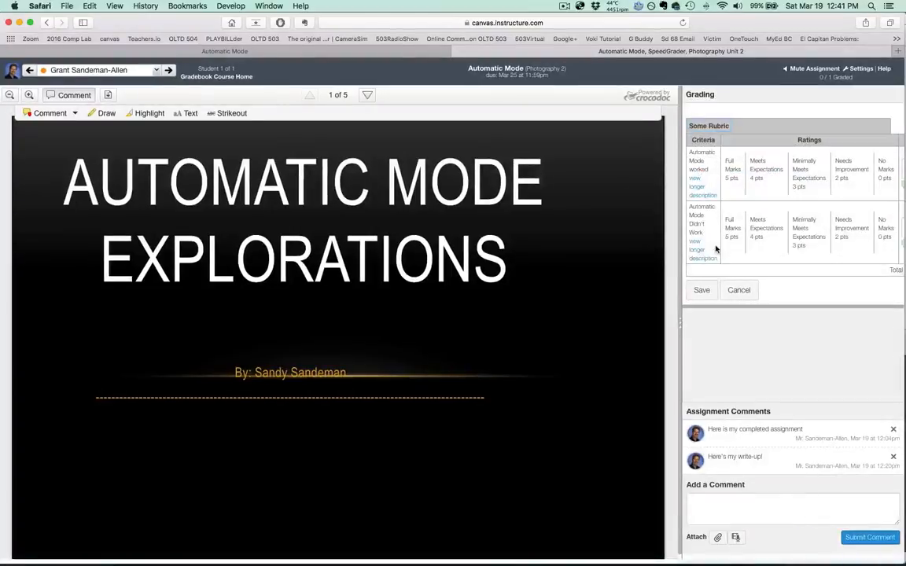
pyautogui.click(741, 290)
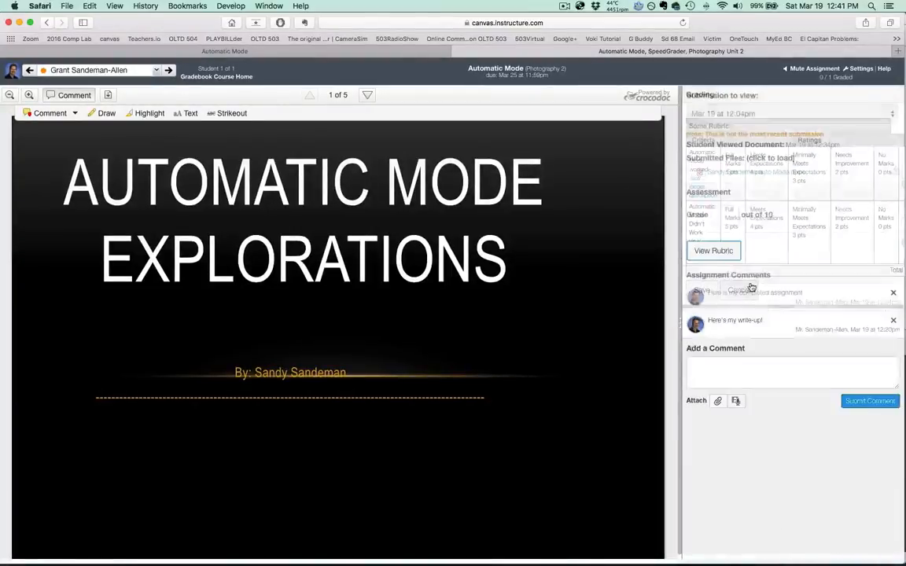
# Step: Grade the submission 2 out of 10 and write the comment "There are components of this assignment that are missing. Please finish and re-submit."
pyautogui.click(758, 216)
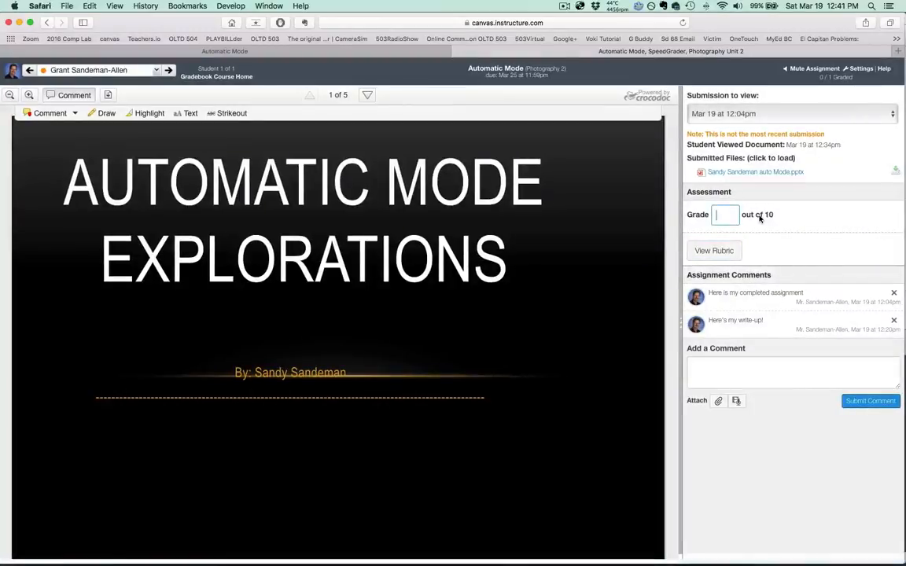
pyautogui.write('2')
pyautogui.click(728, 379)
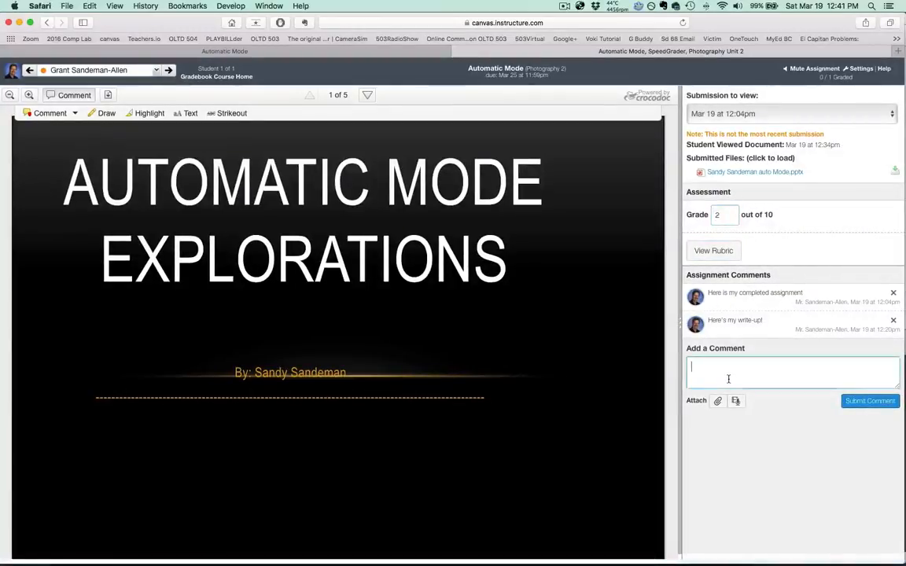
pyautogui.write('There are')
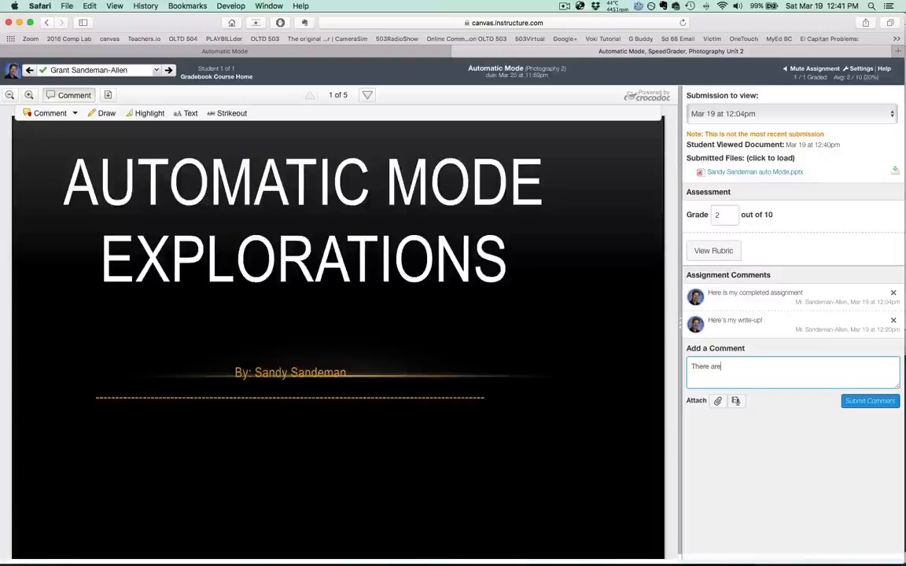
pyautogui.write(' components of this assignment that are missing. Please finish and re-submit.')
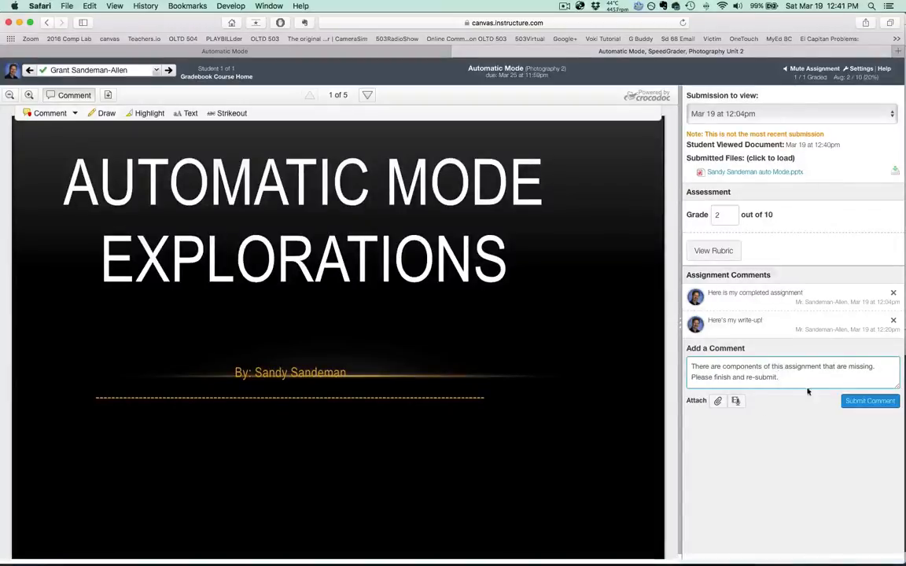
# Step: Check the explanation text on the best-pictures and "You Failed Me!" slides, and submit the drafted comment about missing components
pyautogui.scroll(-5, 562, 364)
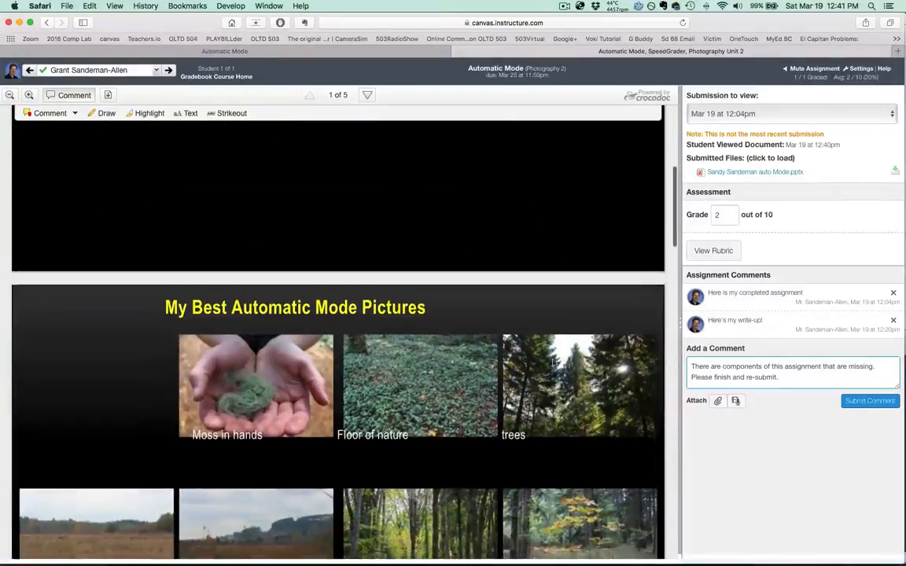
pyautogui.scroll(-5, 460, 380)
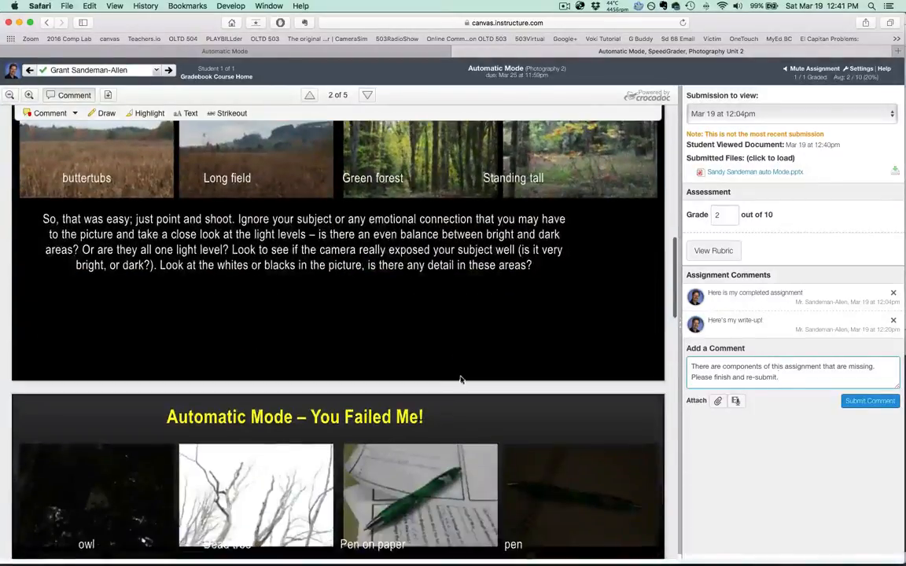
pyautogui.moveTo(156, 249); pyautogui.dragTo(325, 265)
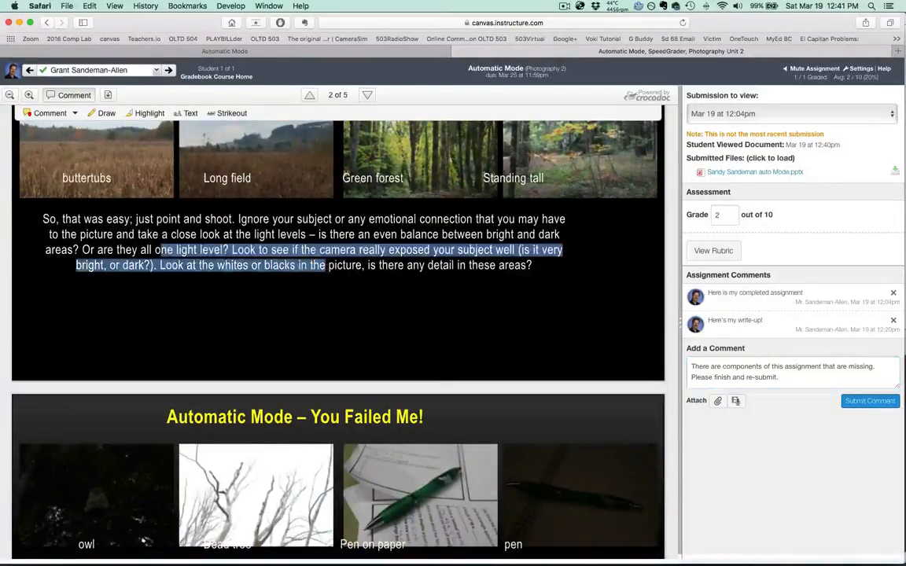
pyautogui.scroll(-5, 473, 254)
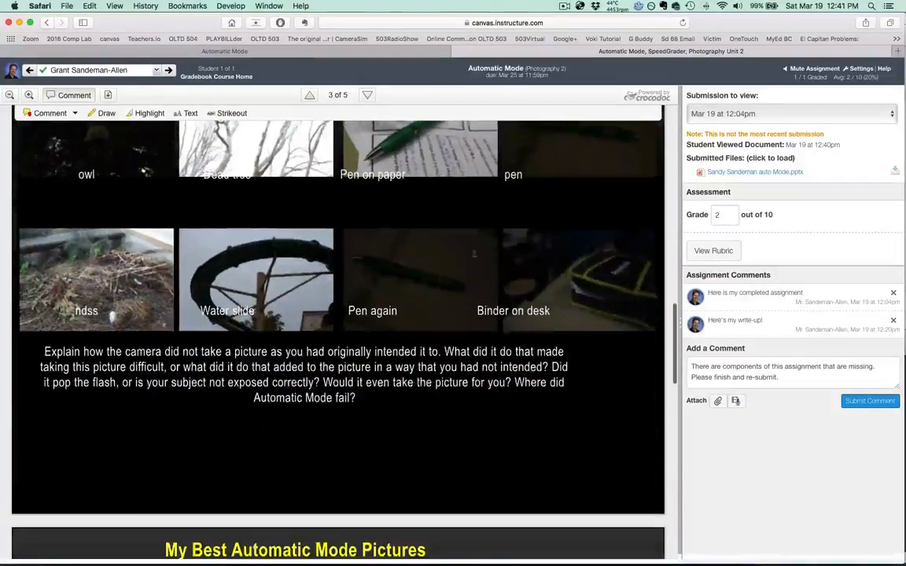
pyautogui.scroll(7, 474, 253)
pyautogui.scroll(-4, 474, 253)
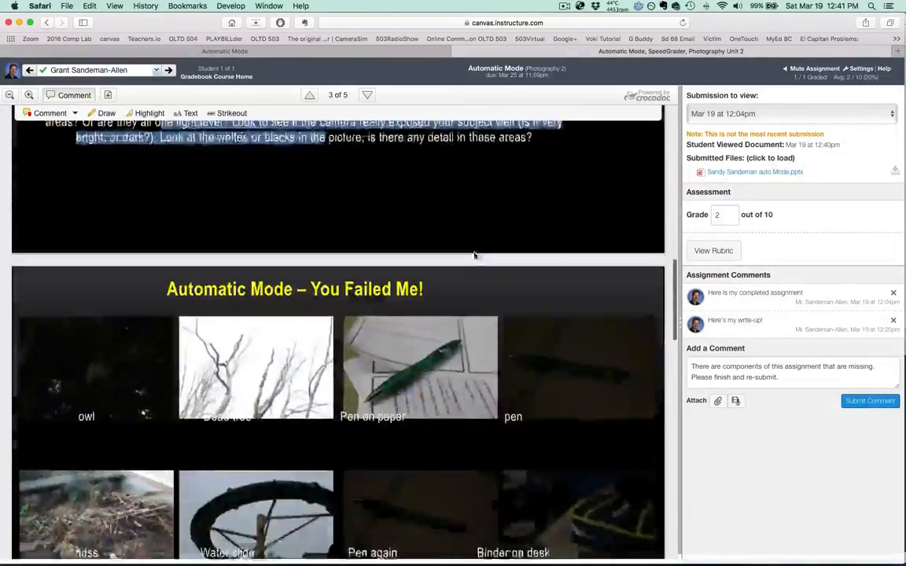
pyautogui.scroll(-7, 473, 255)
pyautogui.scroll(11, 474, 255)
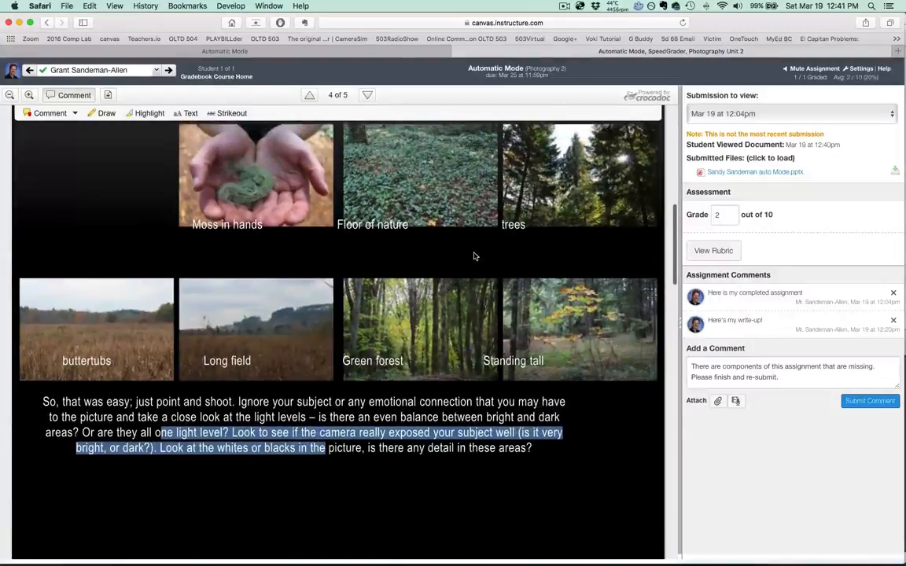
pyautogui.click(879, 401)
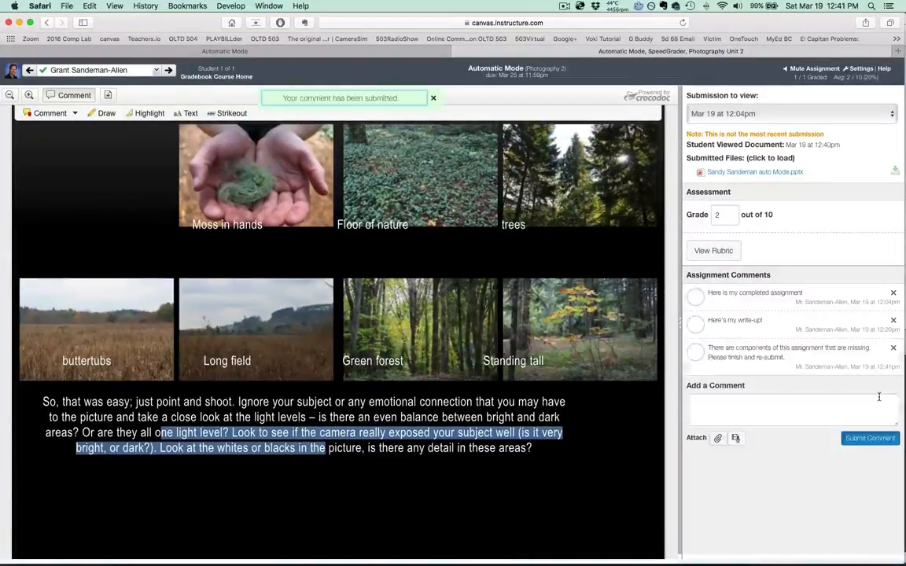